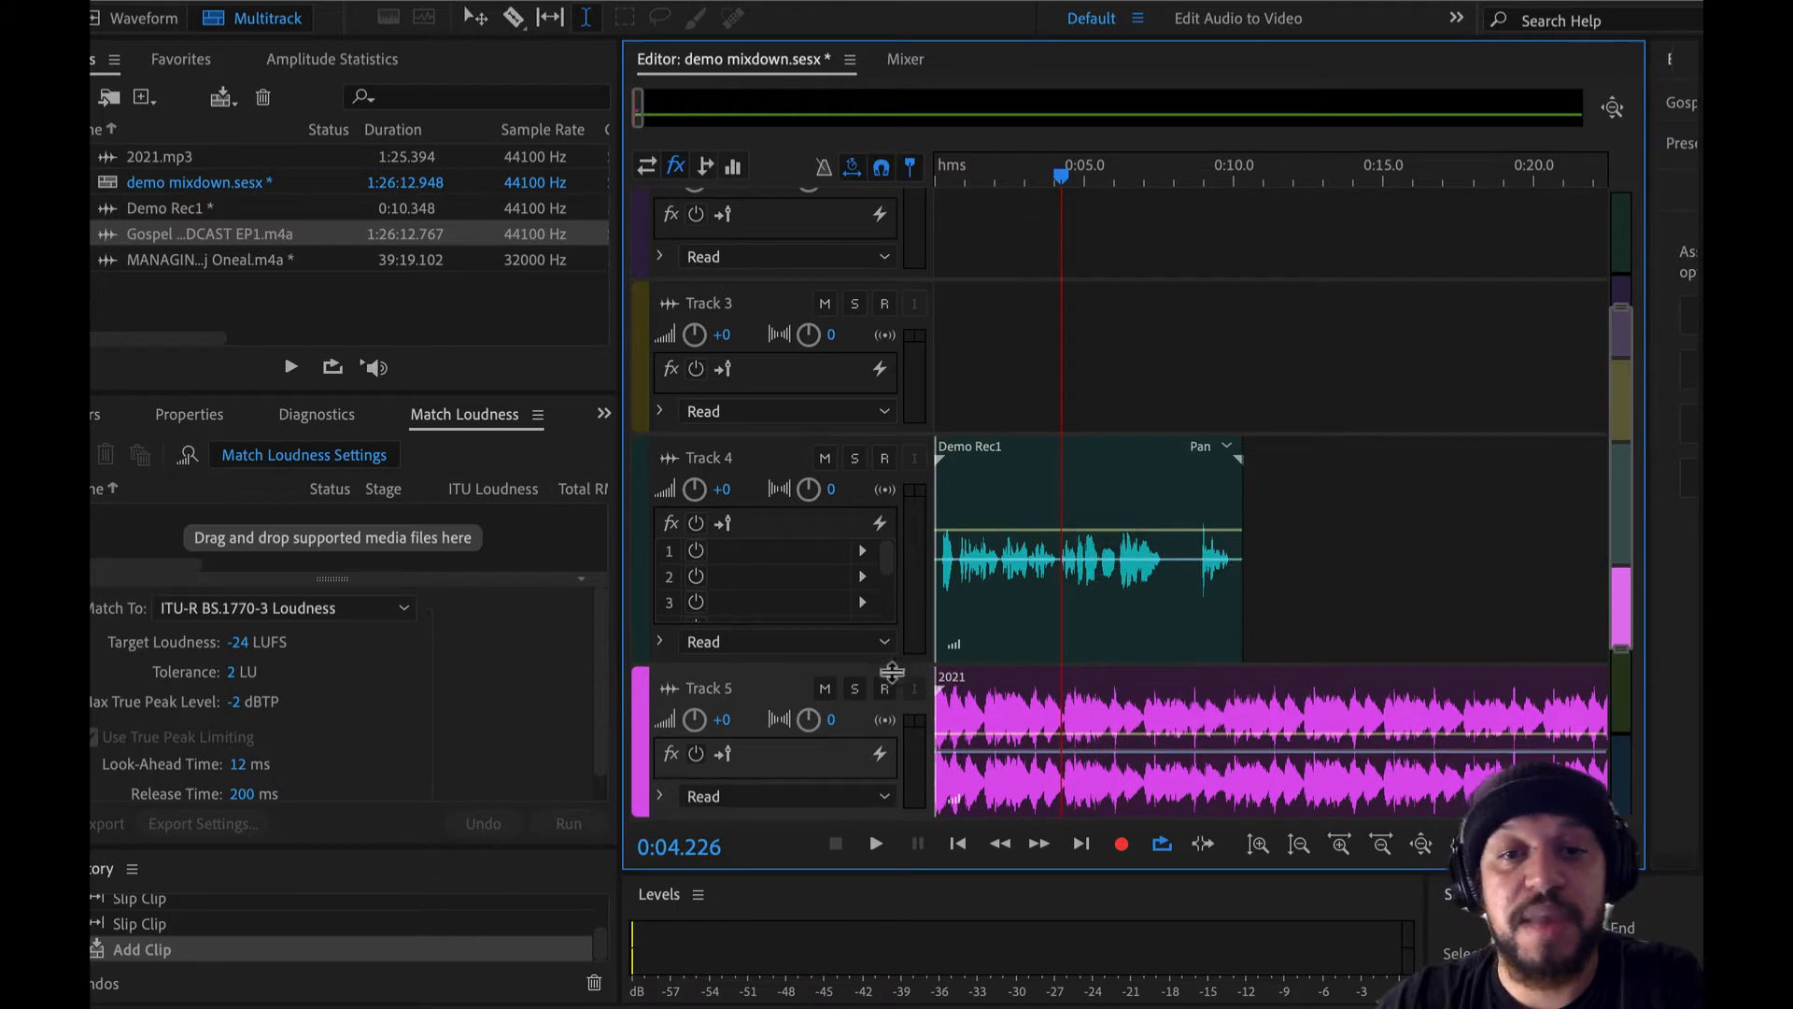
- Mute Track 4 and Track 5 and shrink both tracks to their minimum height
left_click(825, 688)
left_click(825, 458)
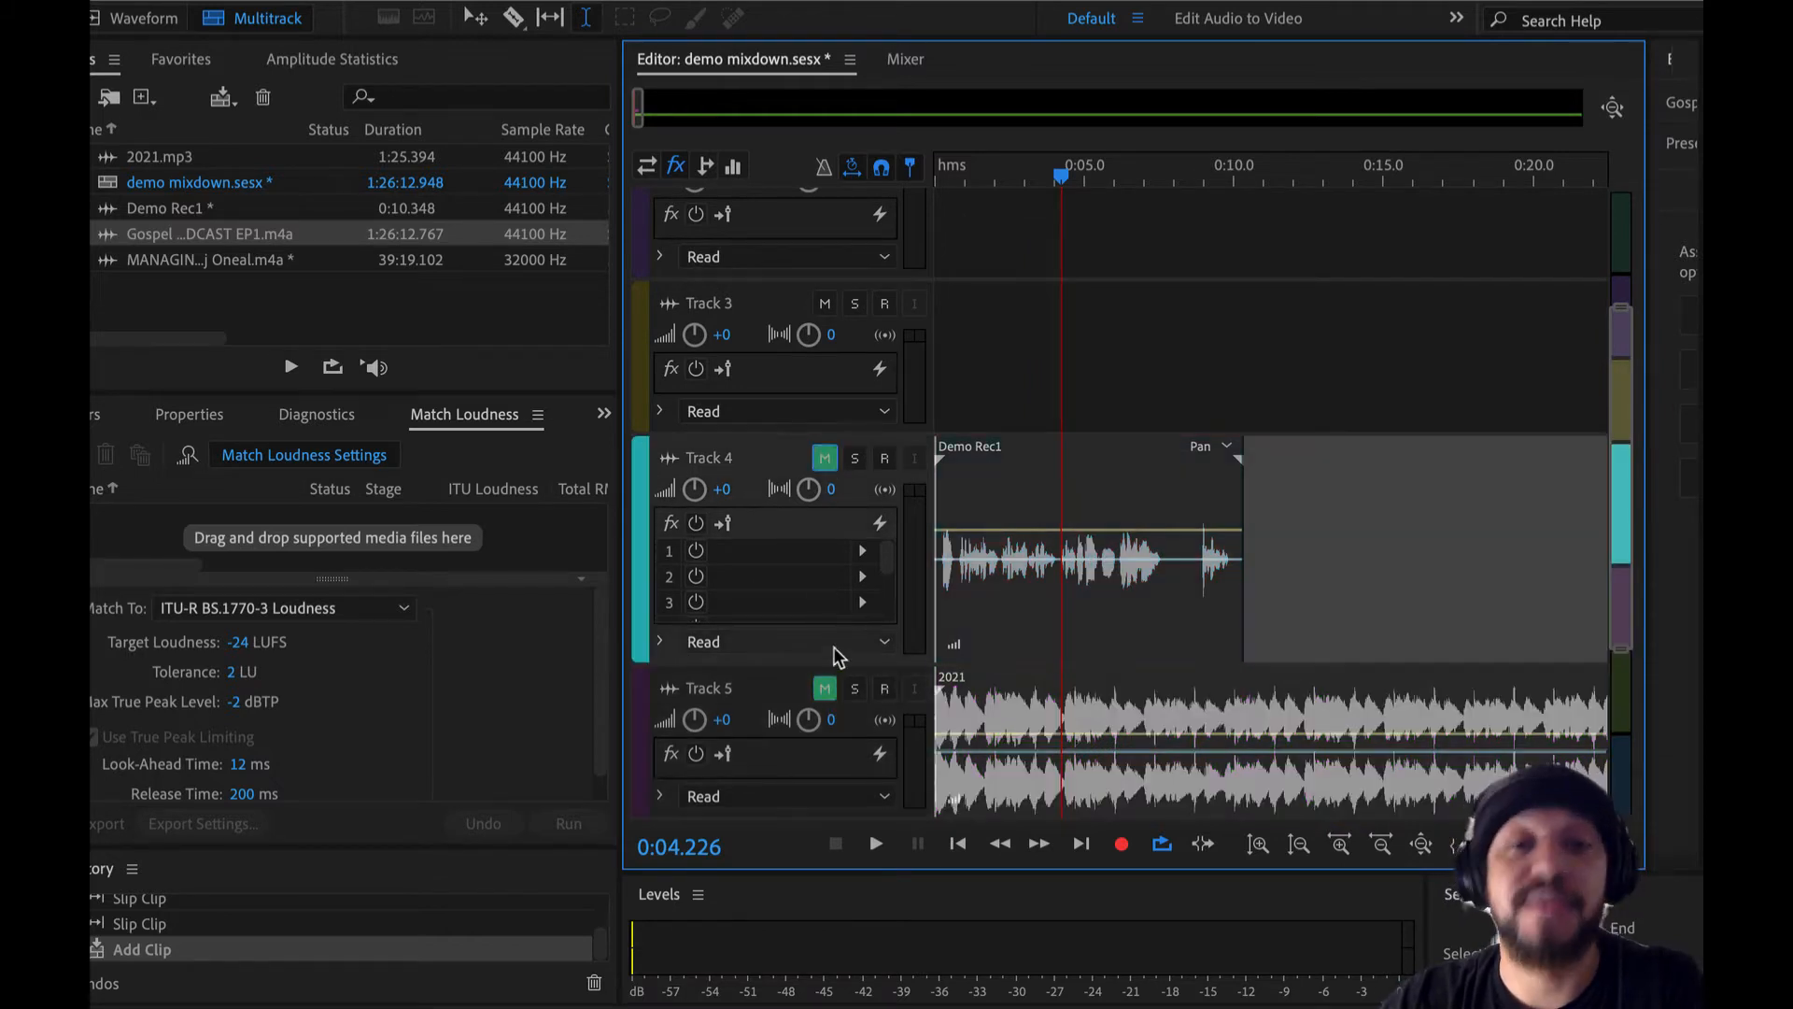
left_click_drag(845, 666, 868, 478)
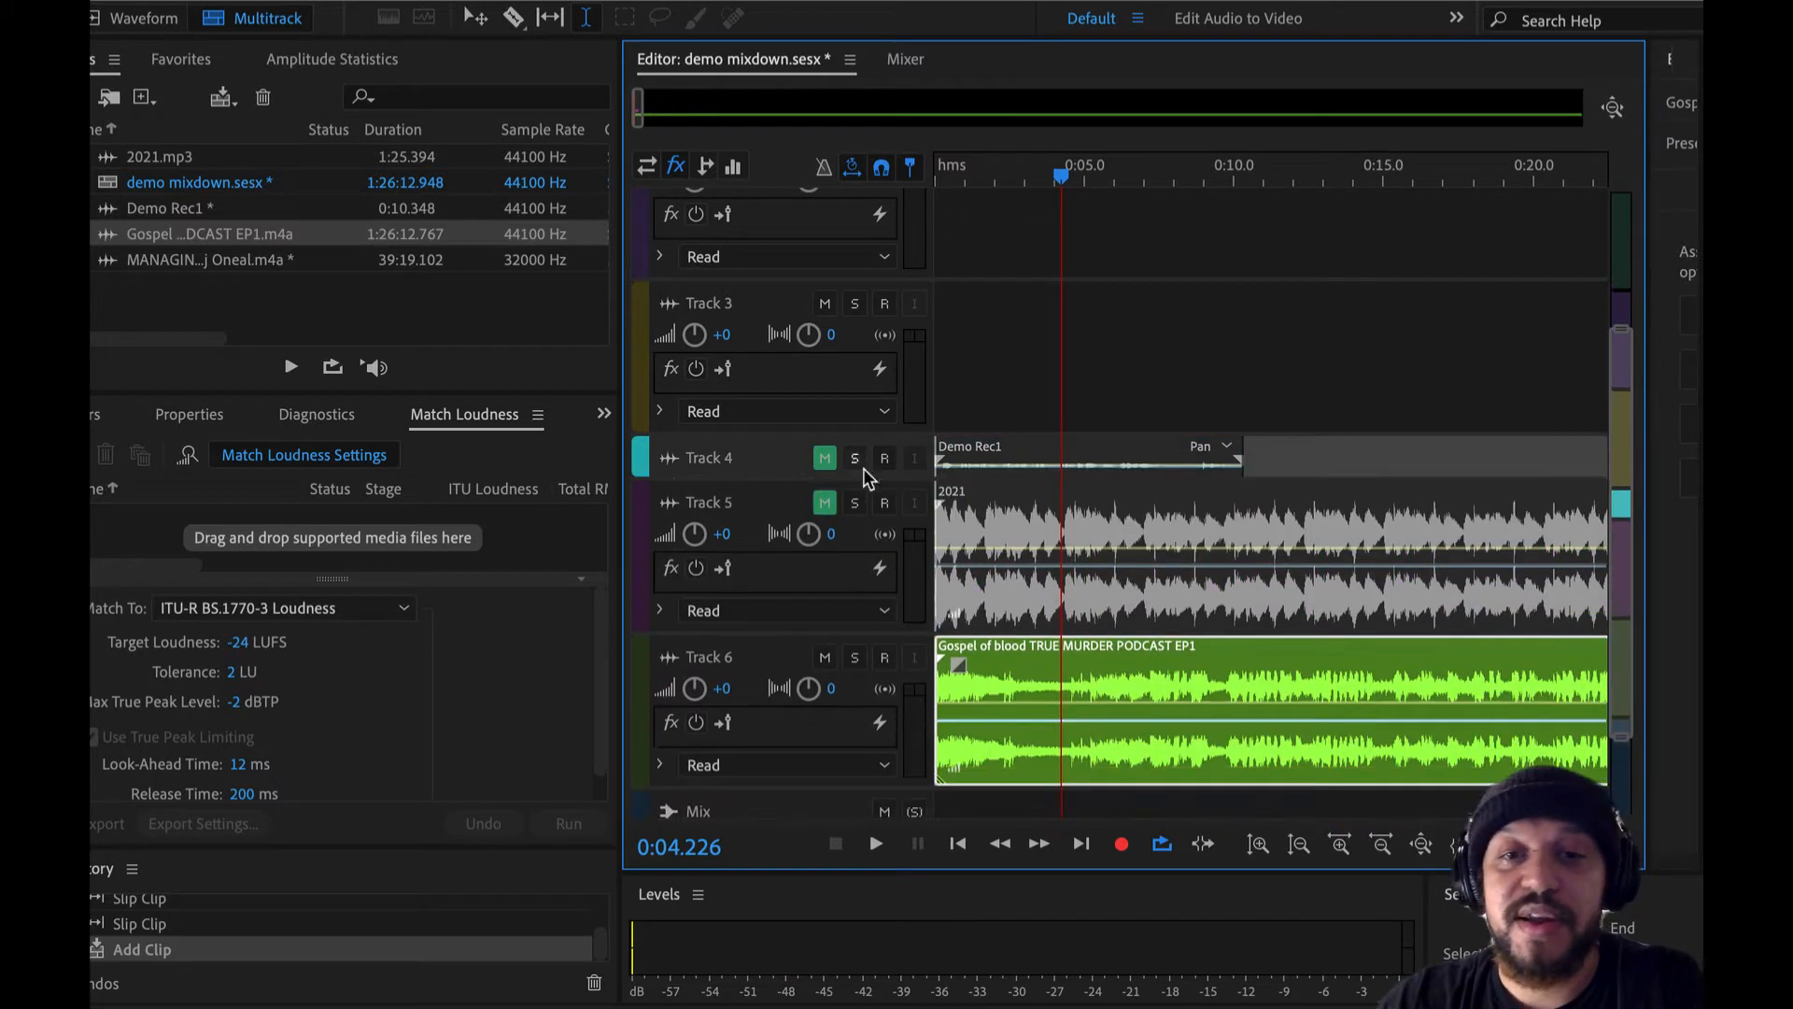
left_click_drag(835, 634, 853, 493)
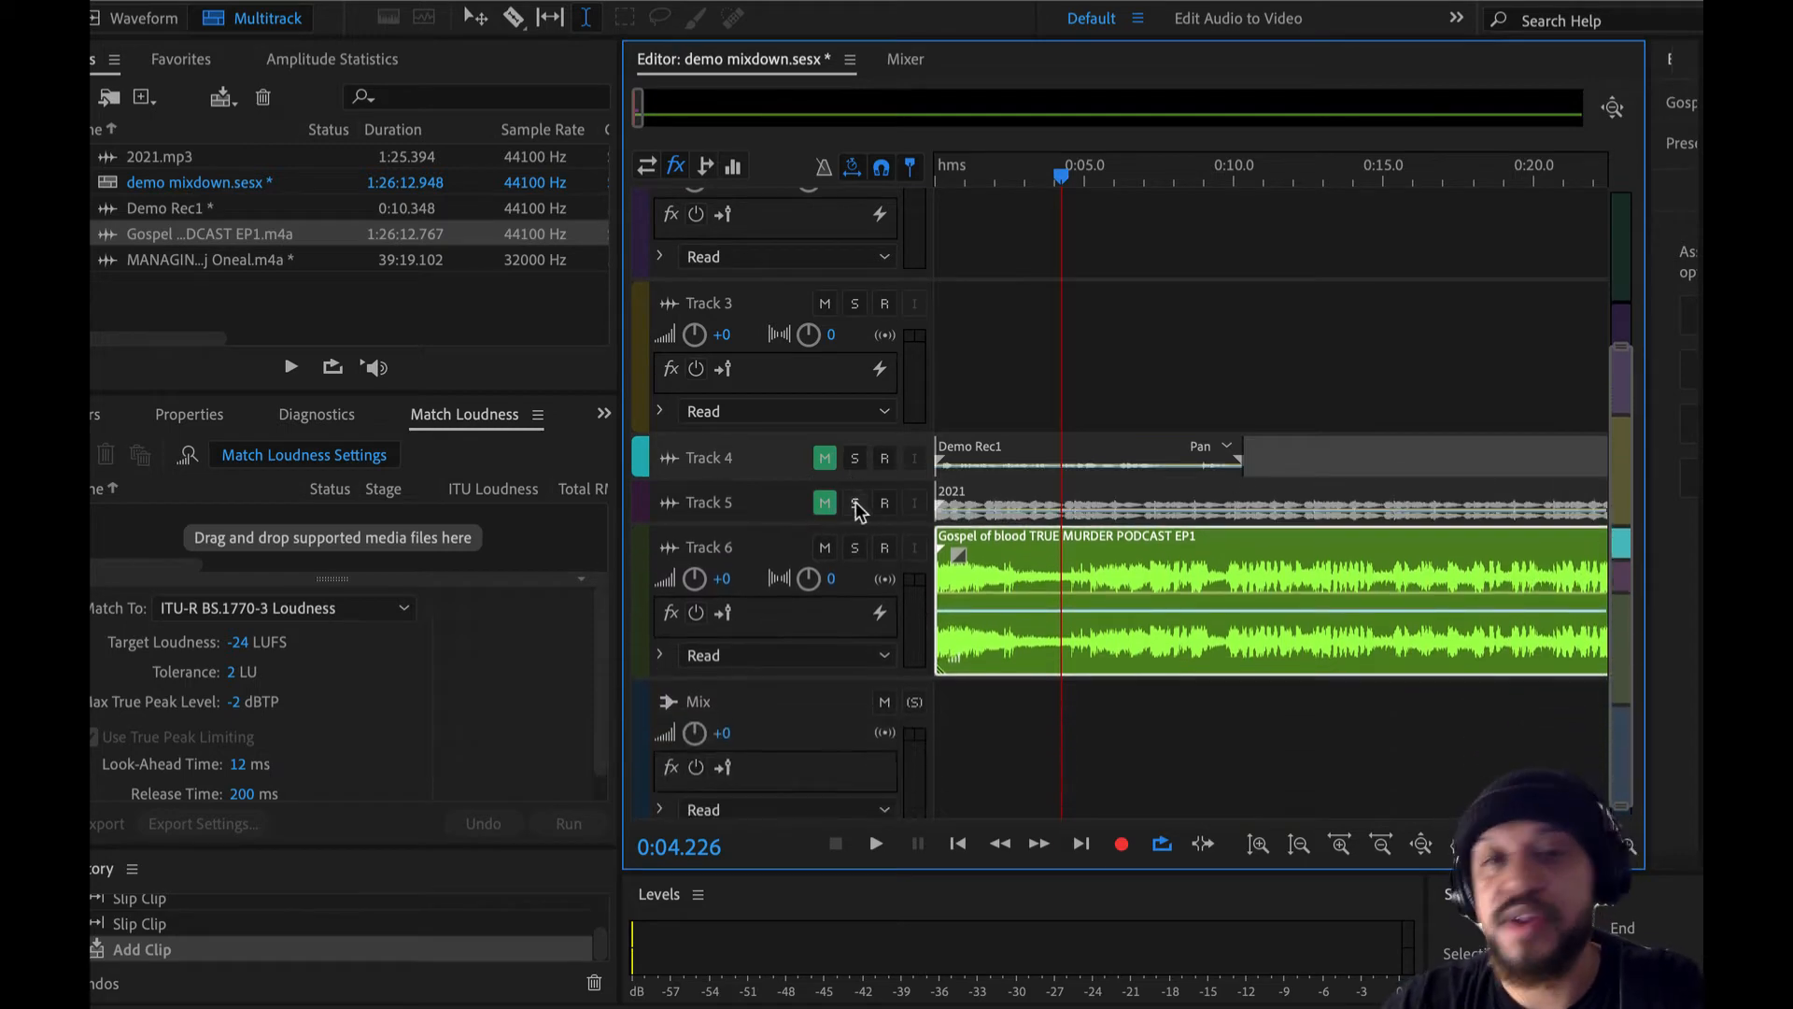
- Increase the height of Track 6 and look along the waveform of its Gospel of blood podcast clip
left_click_drag(804, 683, 801, 834)
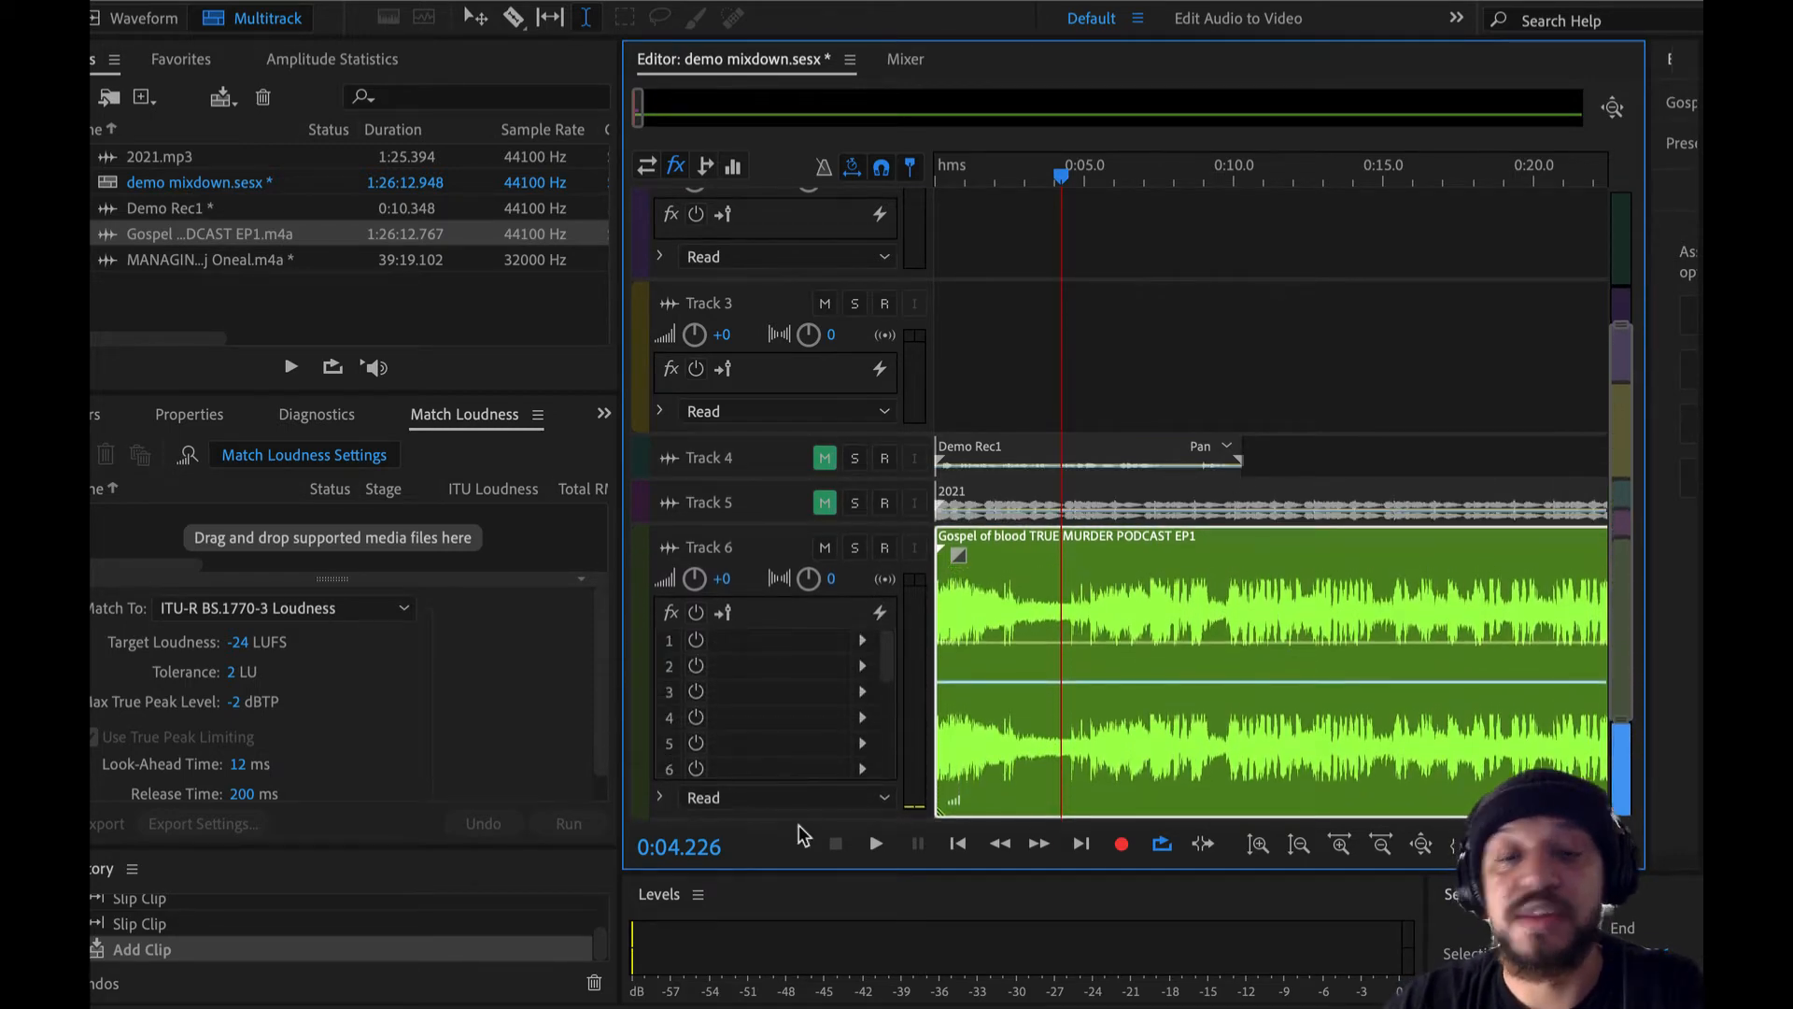
scroll(1053, 602, "down", 2)
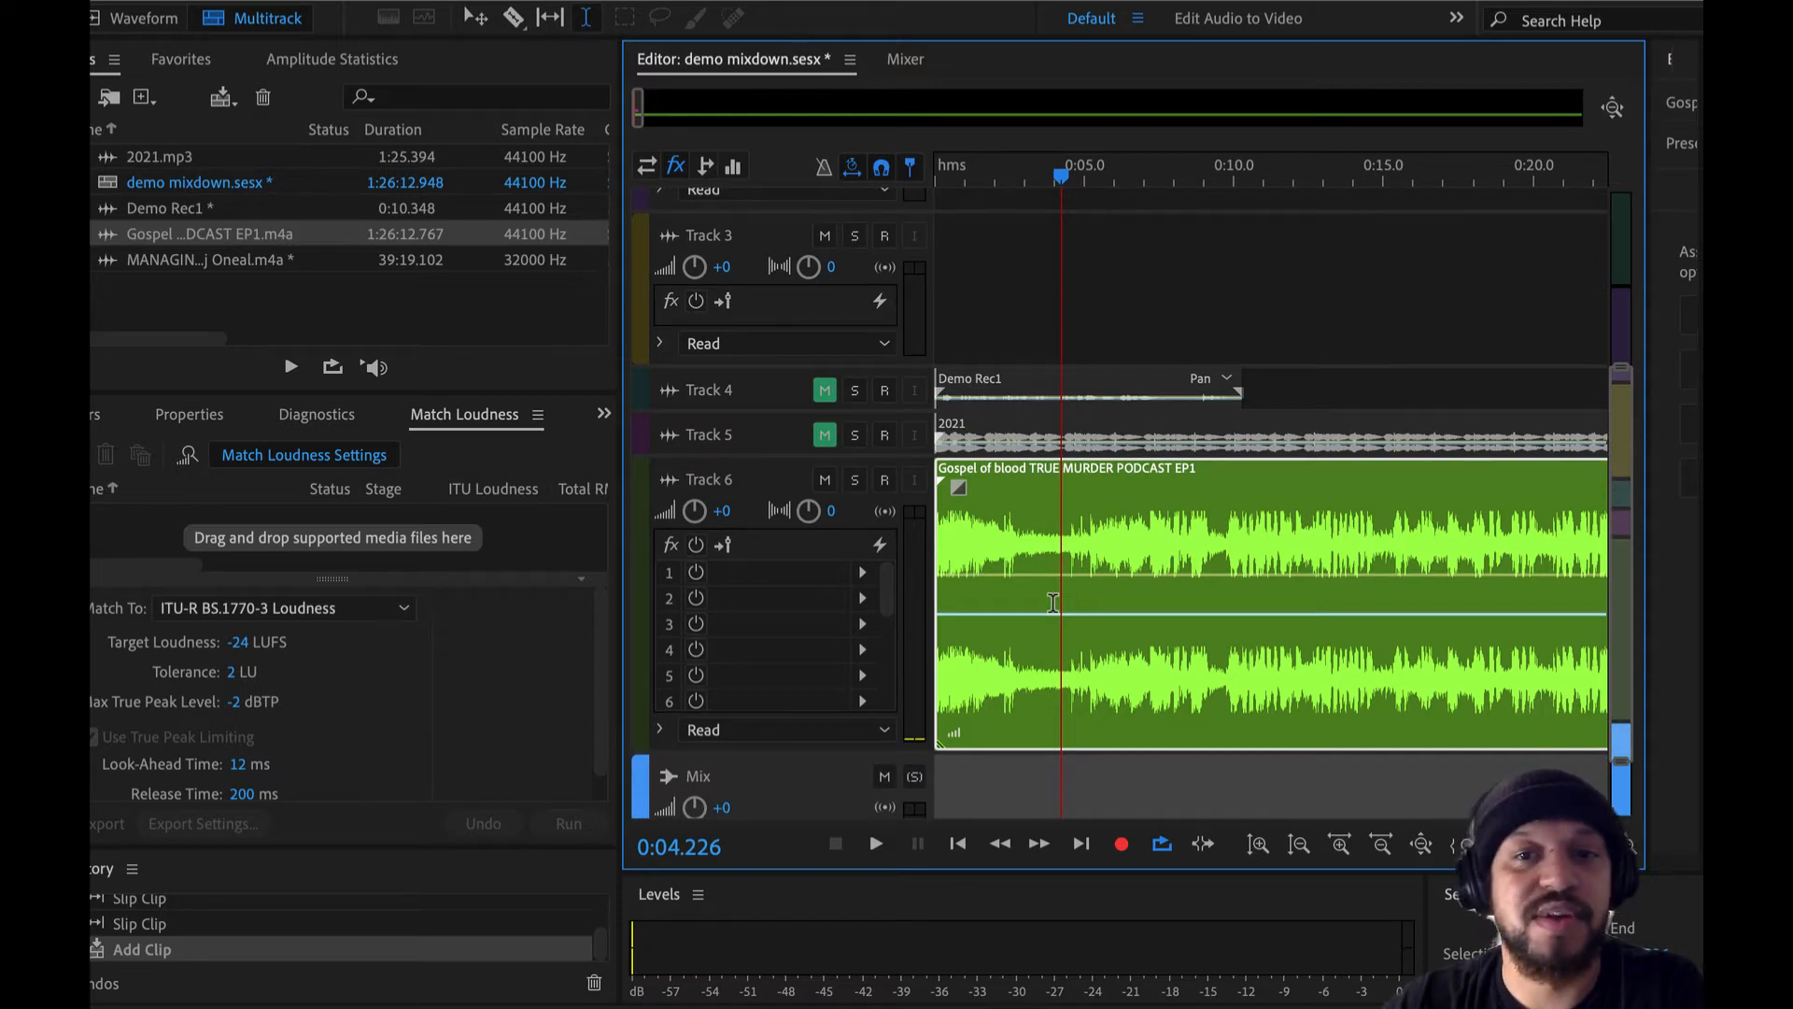
scroll(1132, 533, "down", 3)
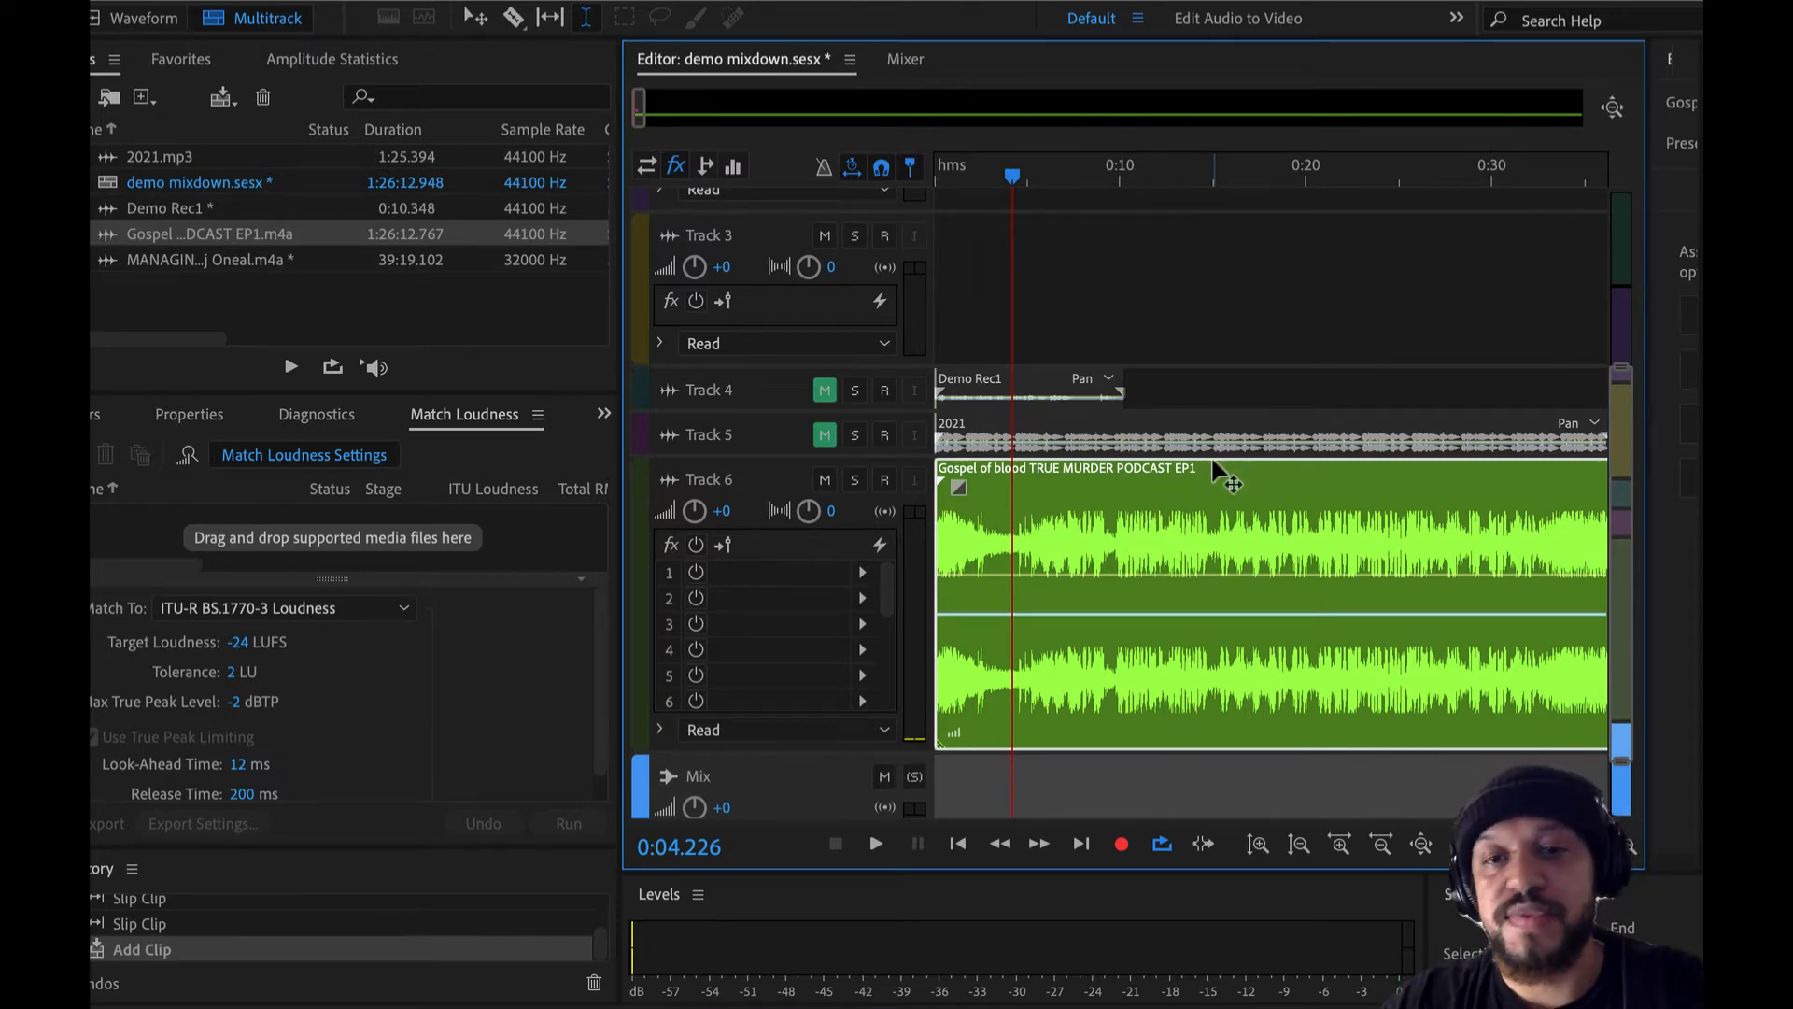
scroll(1129, 478, "down", 3)
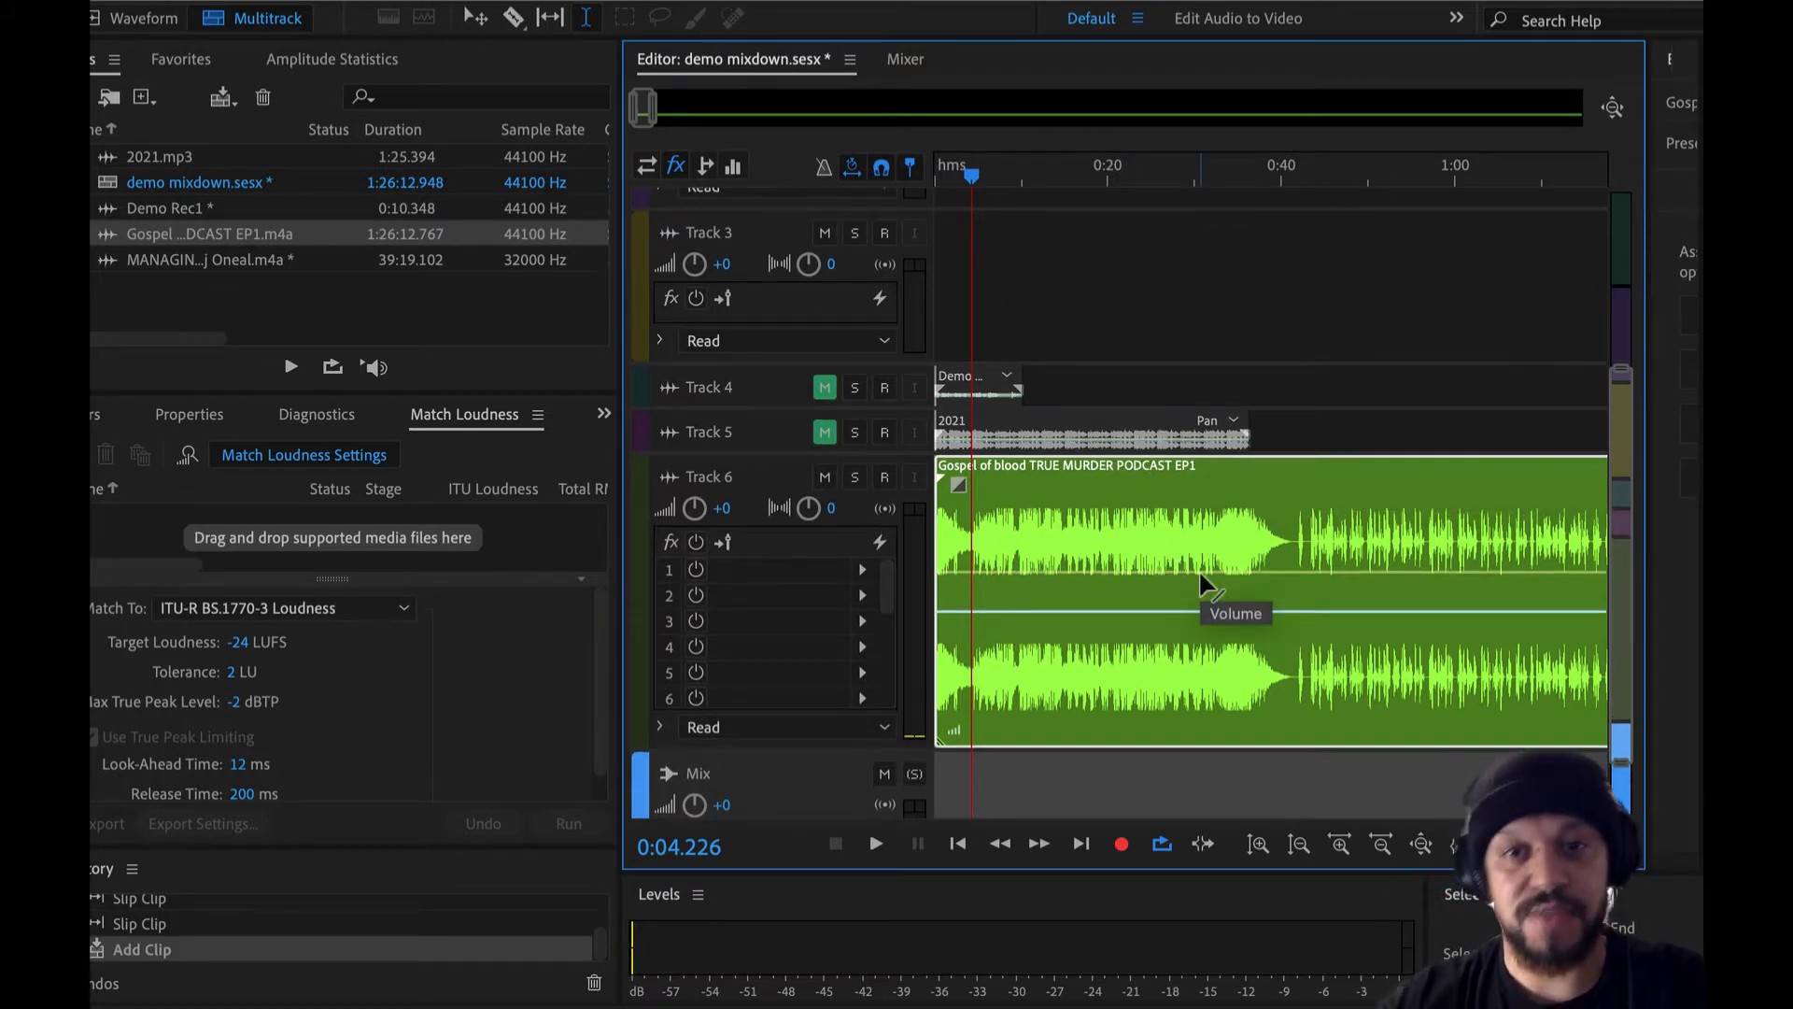
scroll(1368, 565, "right", 5)
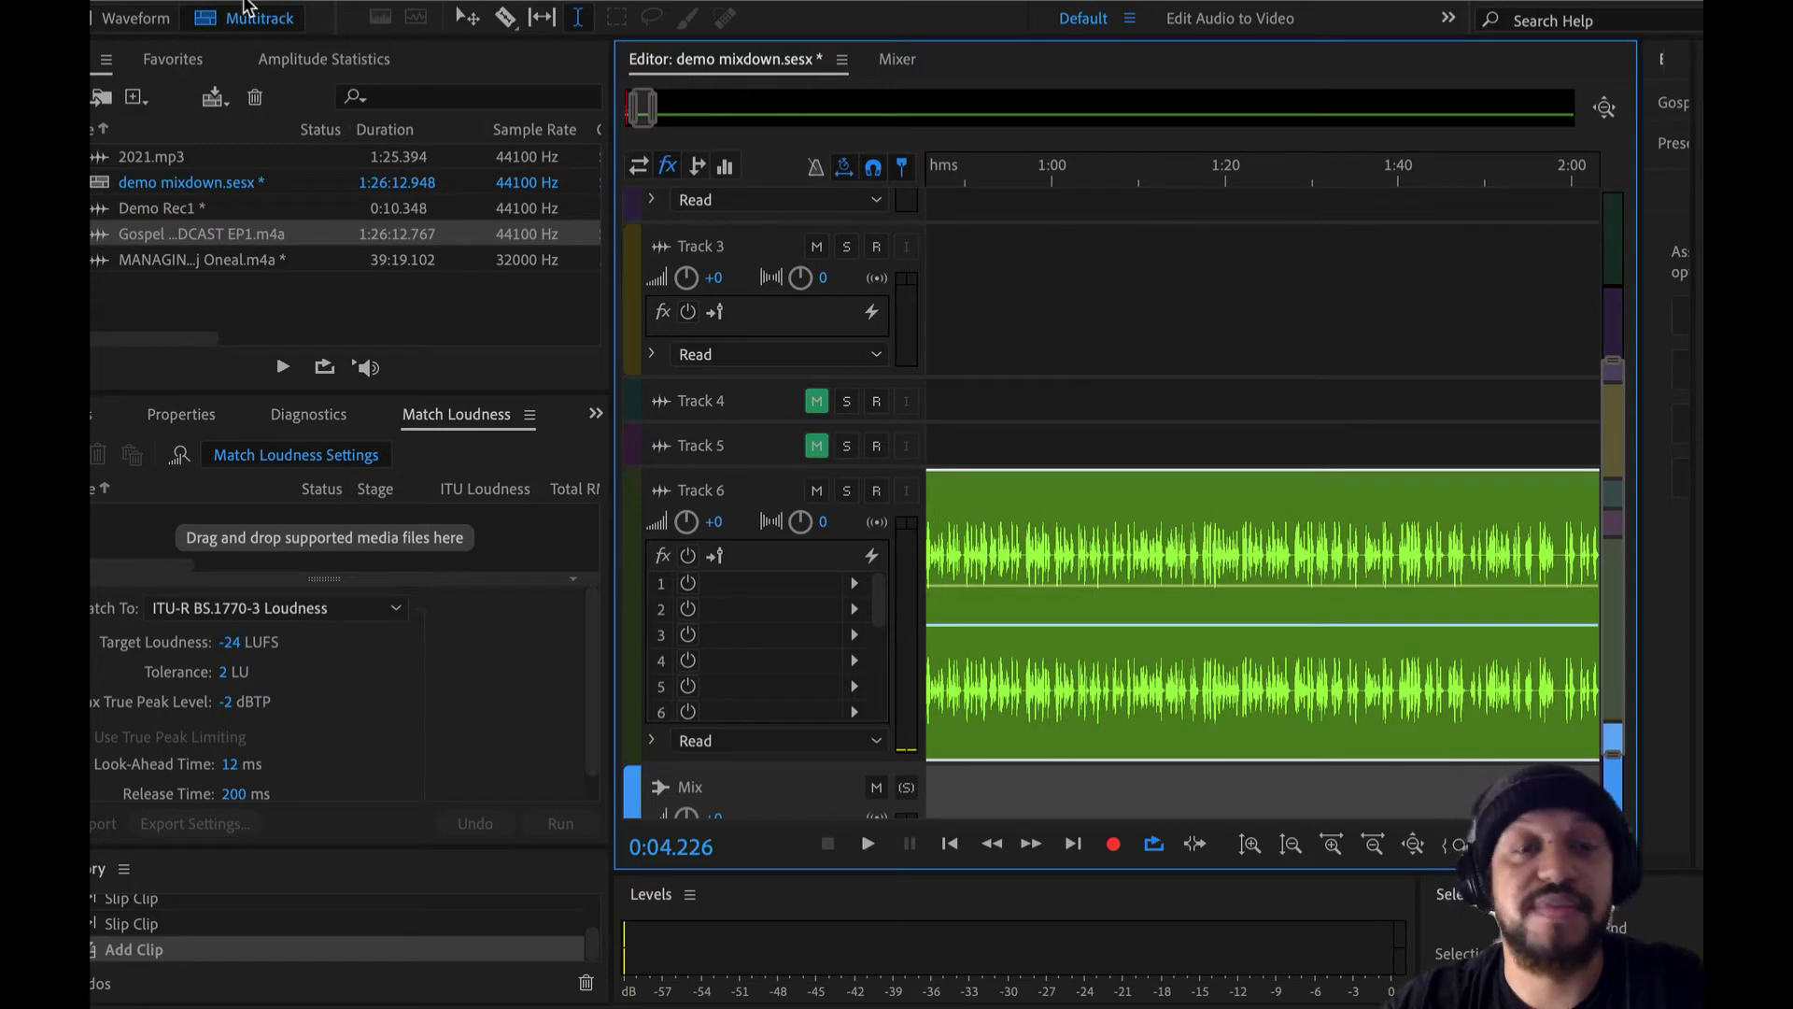
- Open B7.wav, Ghosts.wav and mixkit-cinematic-mystery-trailer-drum-hit-546.mp3 together from the Desktop folder
left_click(241, 0)
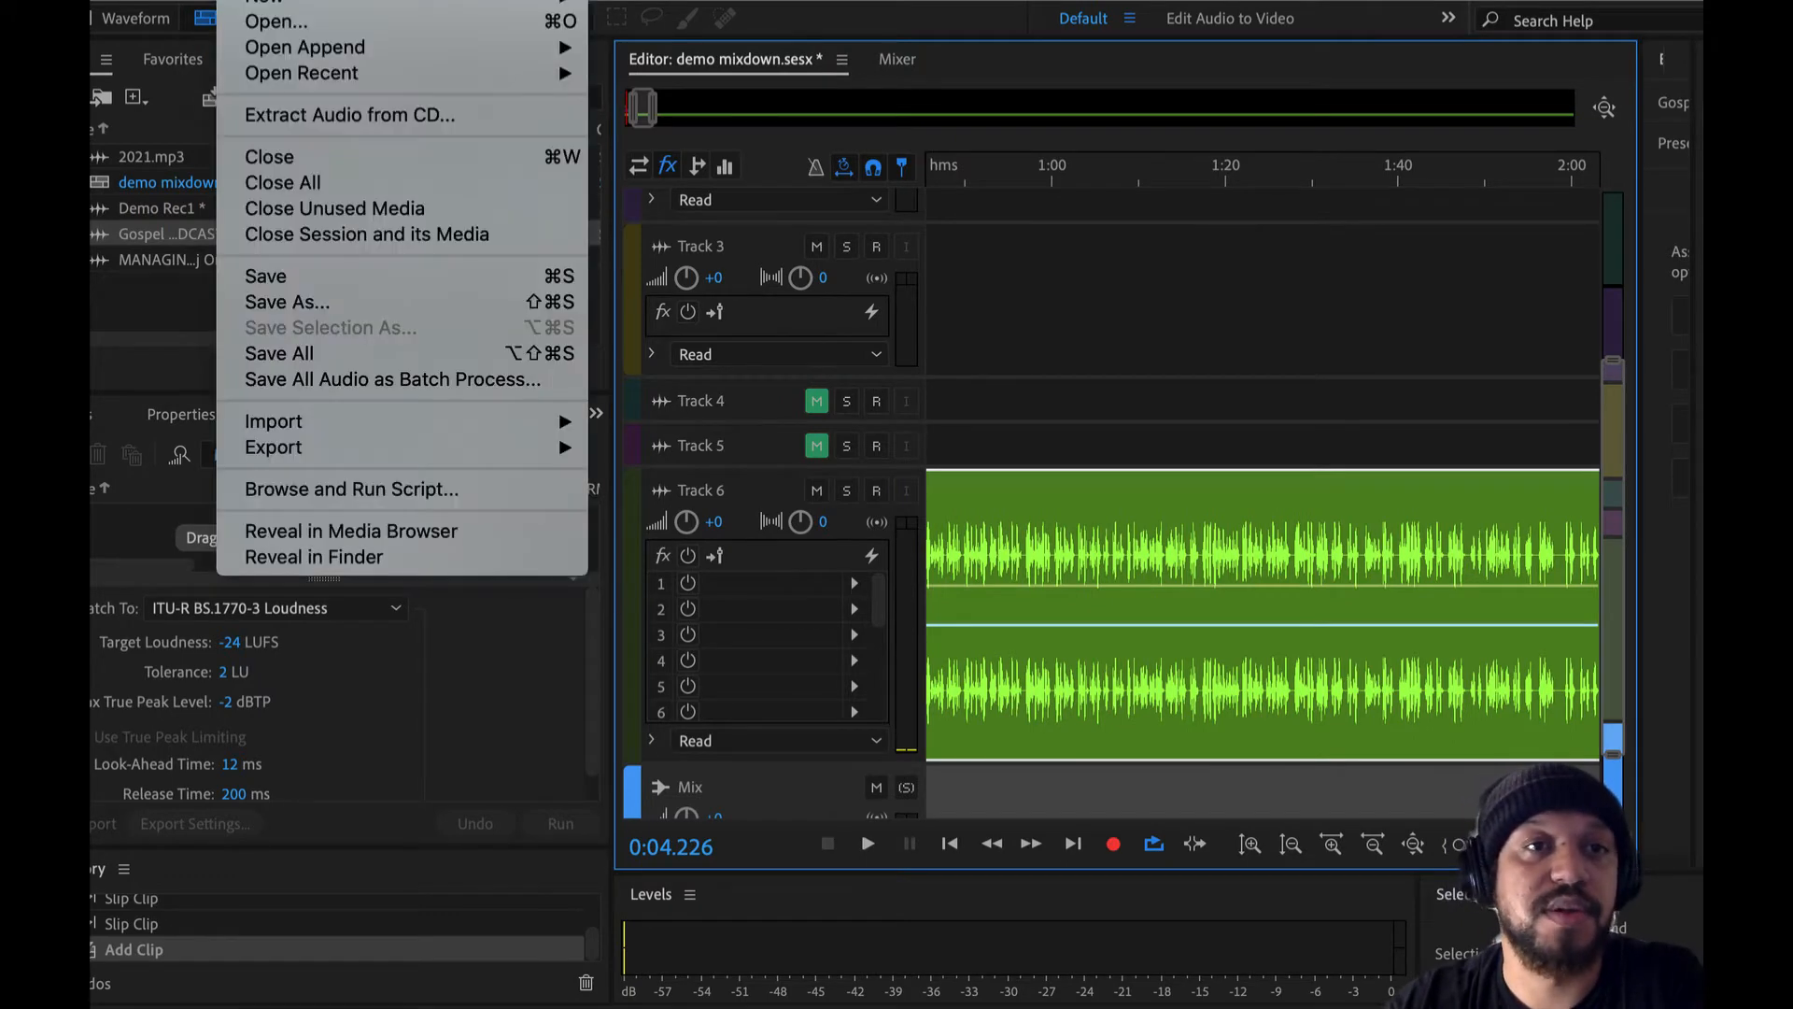
left_click(742, 258)
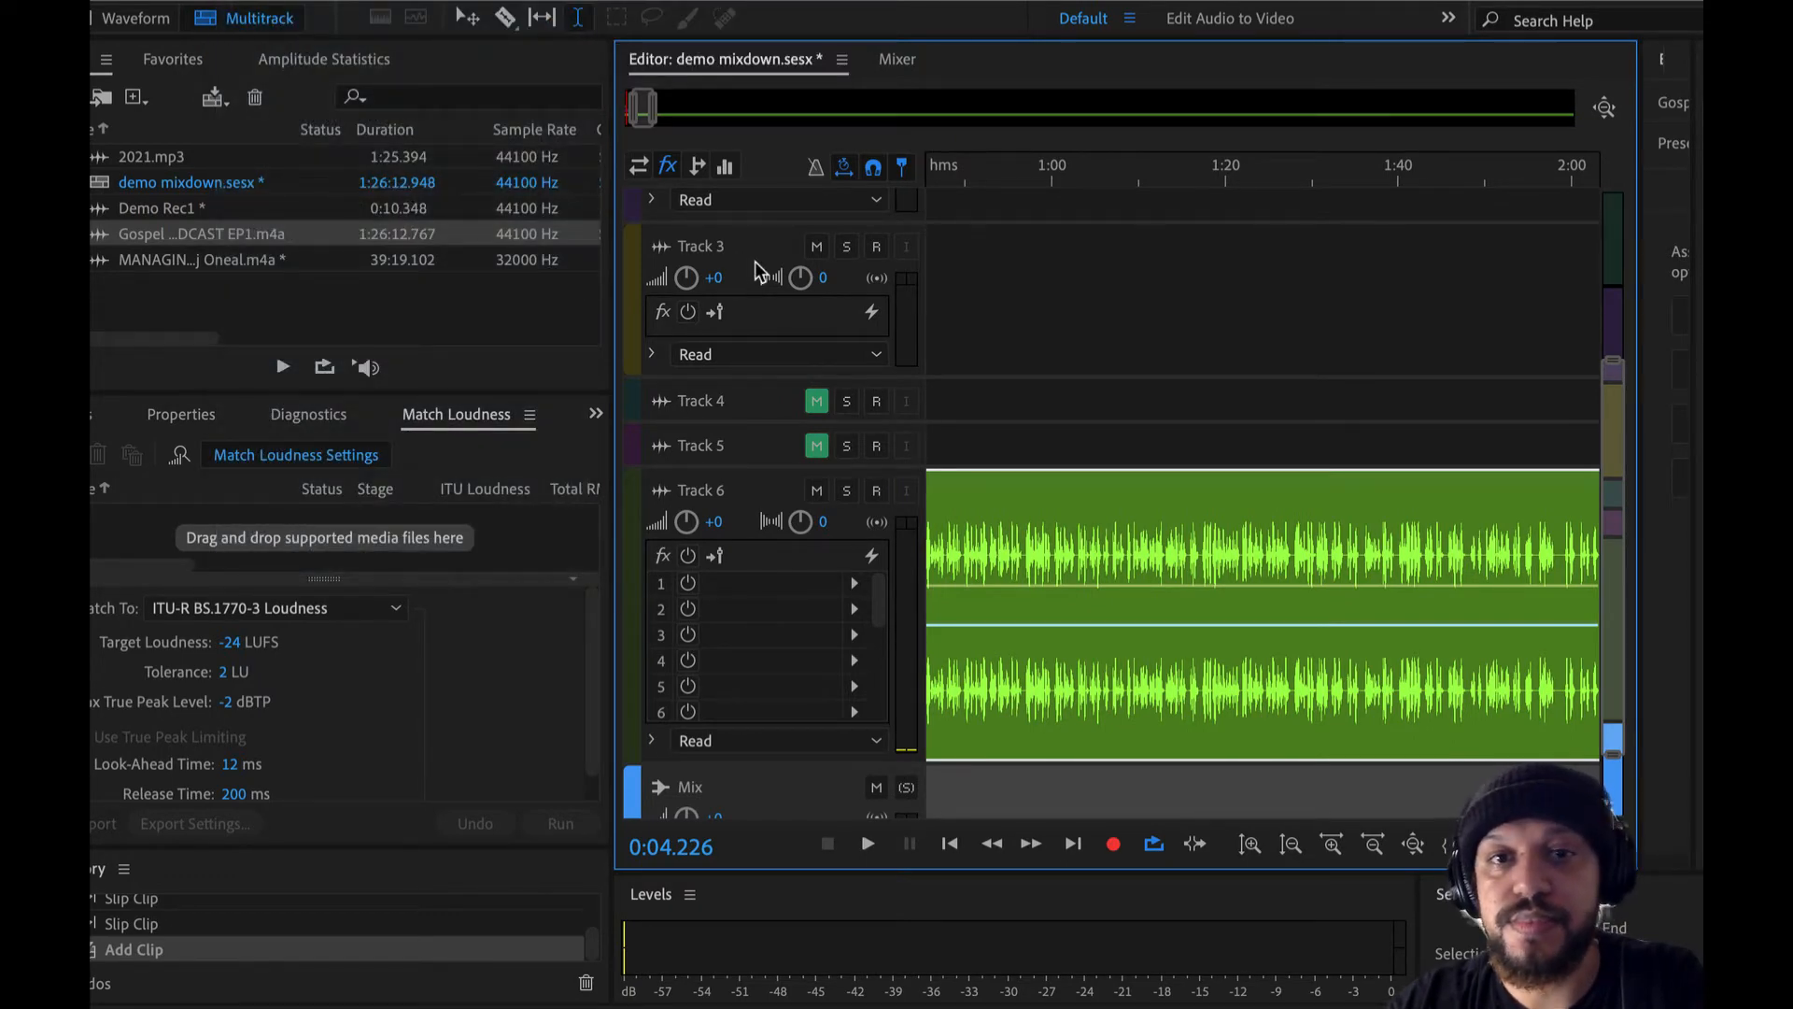
key("super+o")
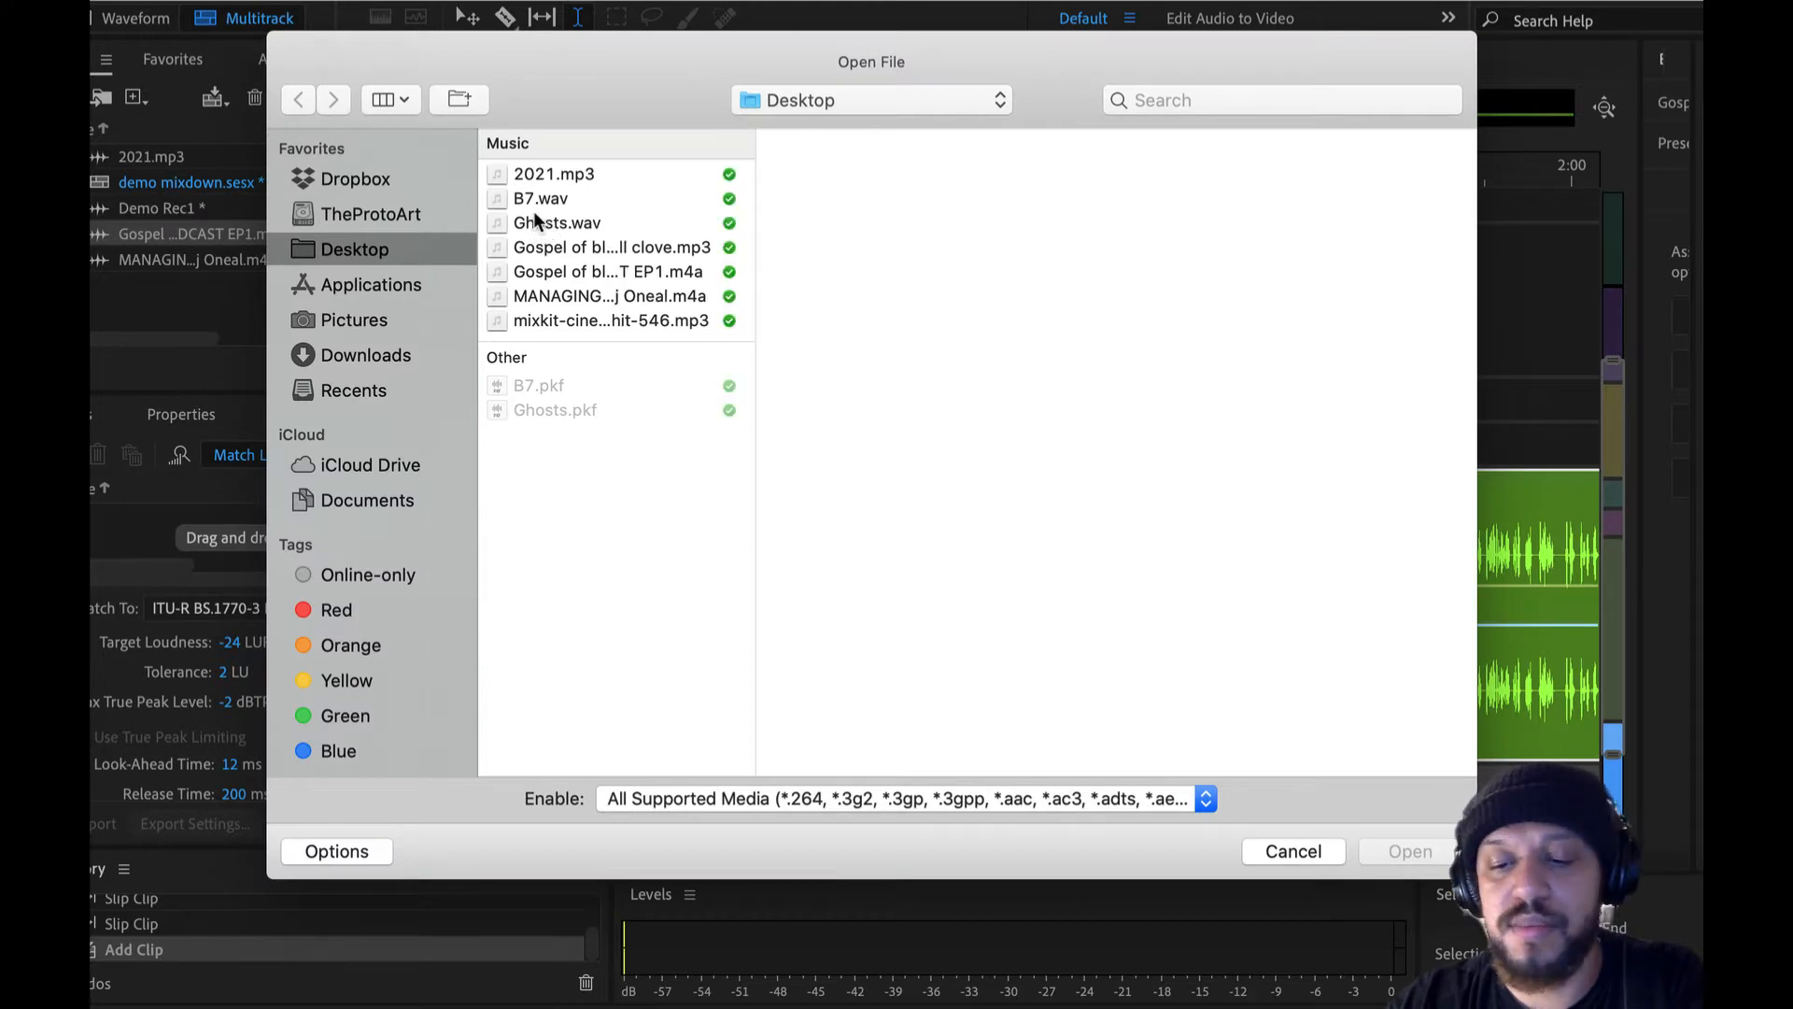
left_click(519, 199)
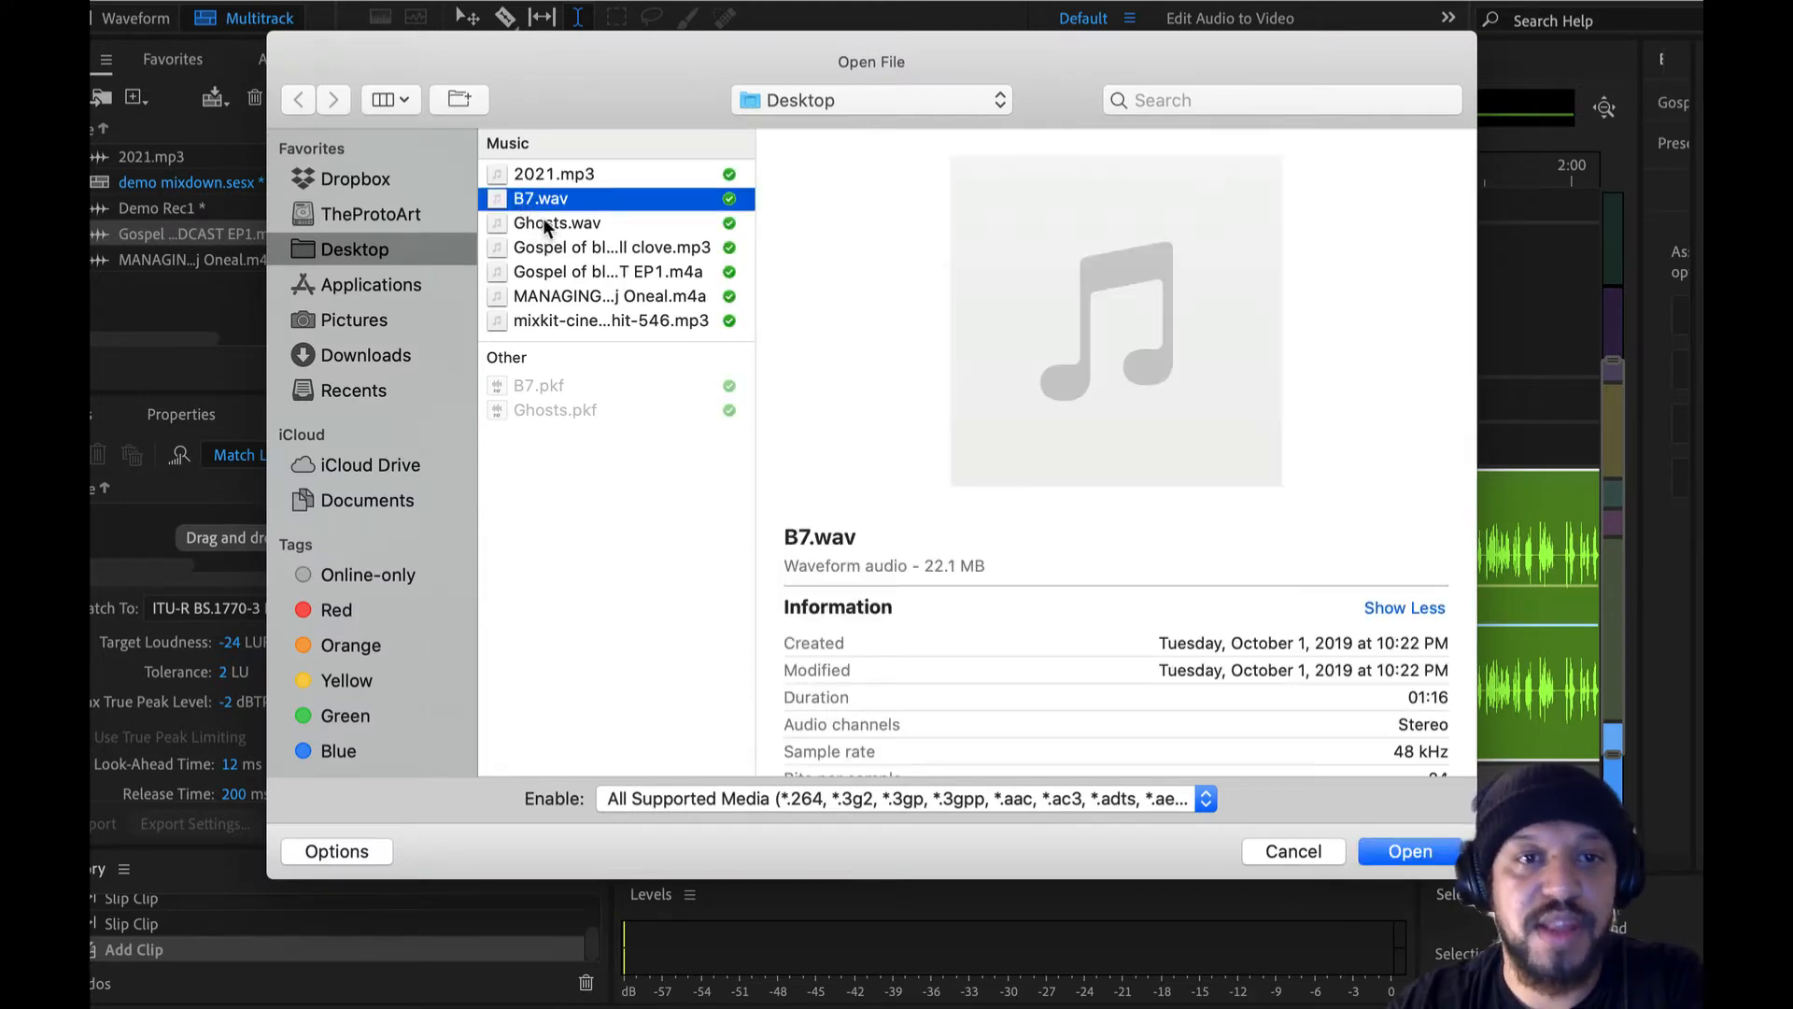
left_click(546, 224, "shift")
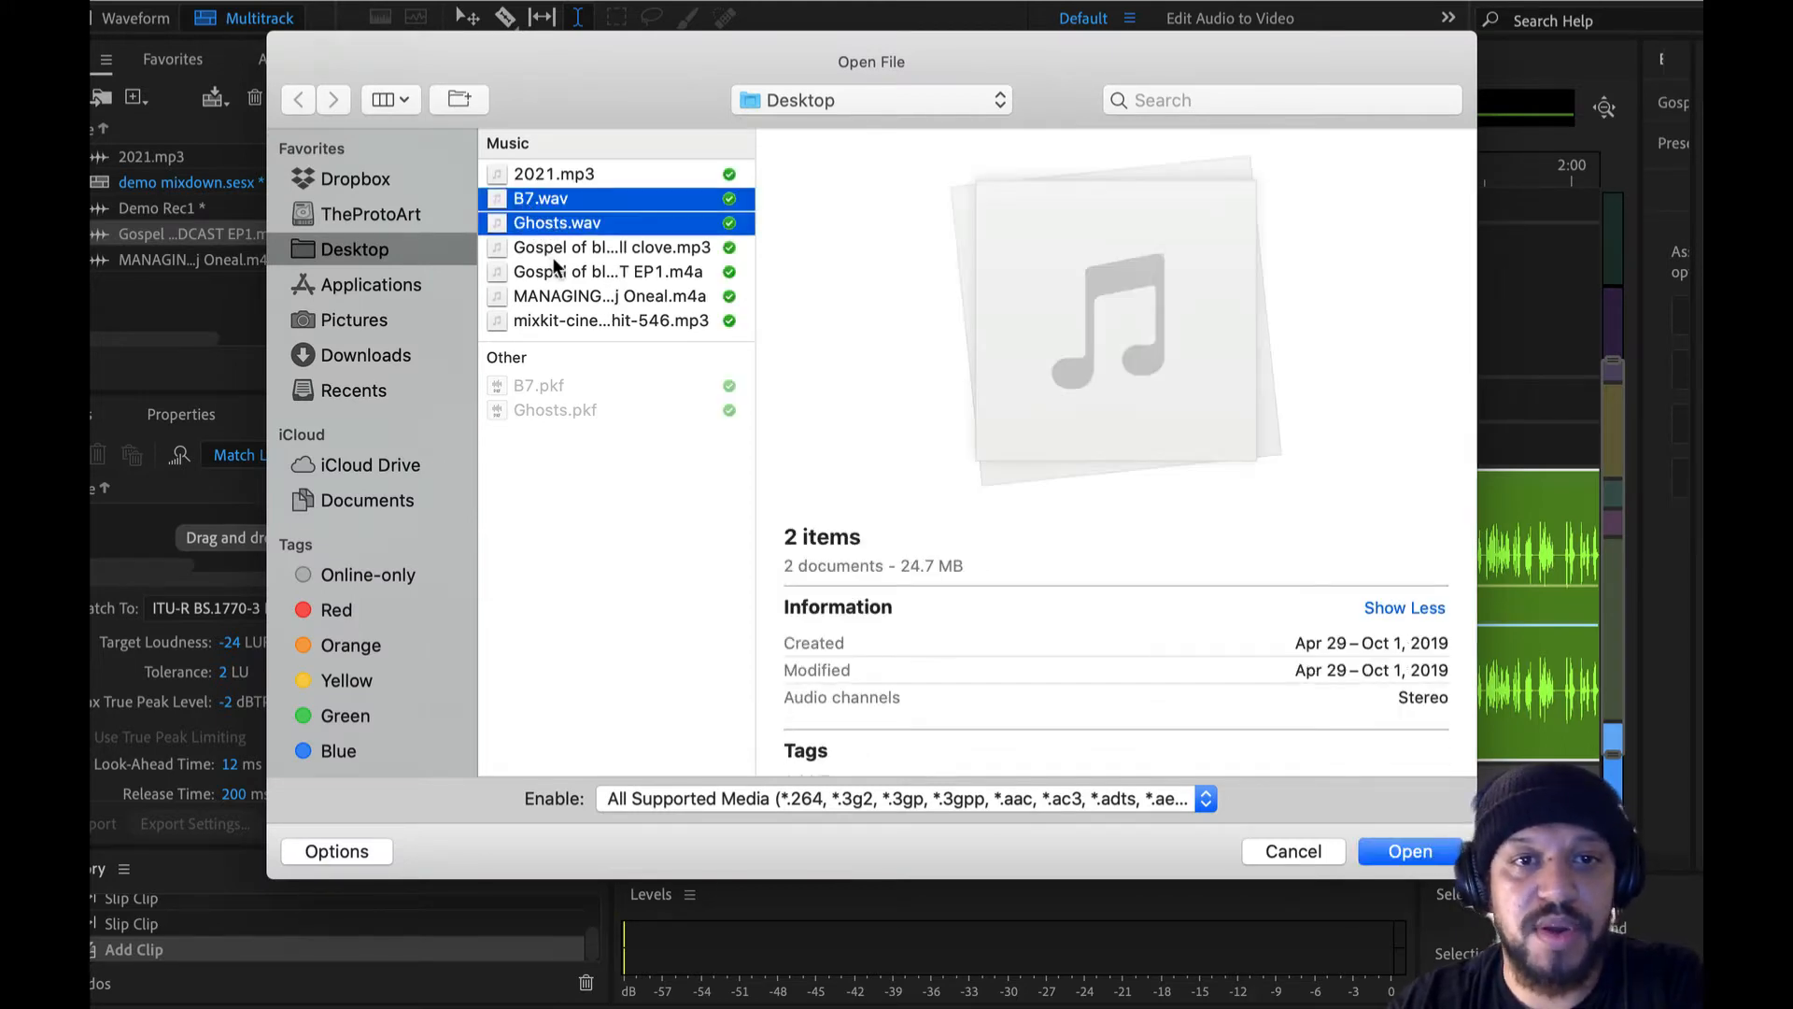
left_click(580, 317, "super")
left_click(1424, 853)
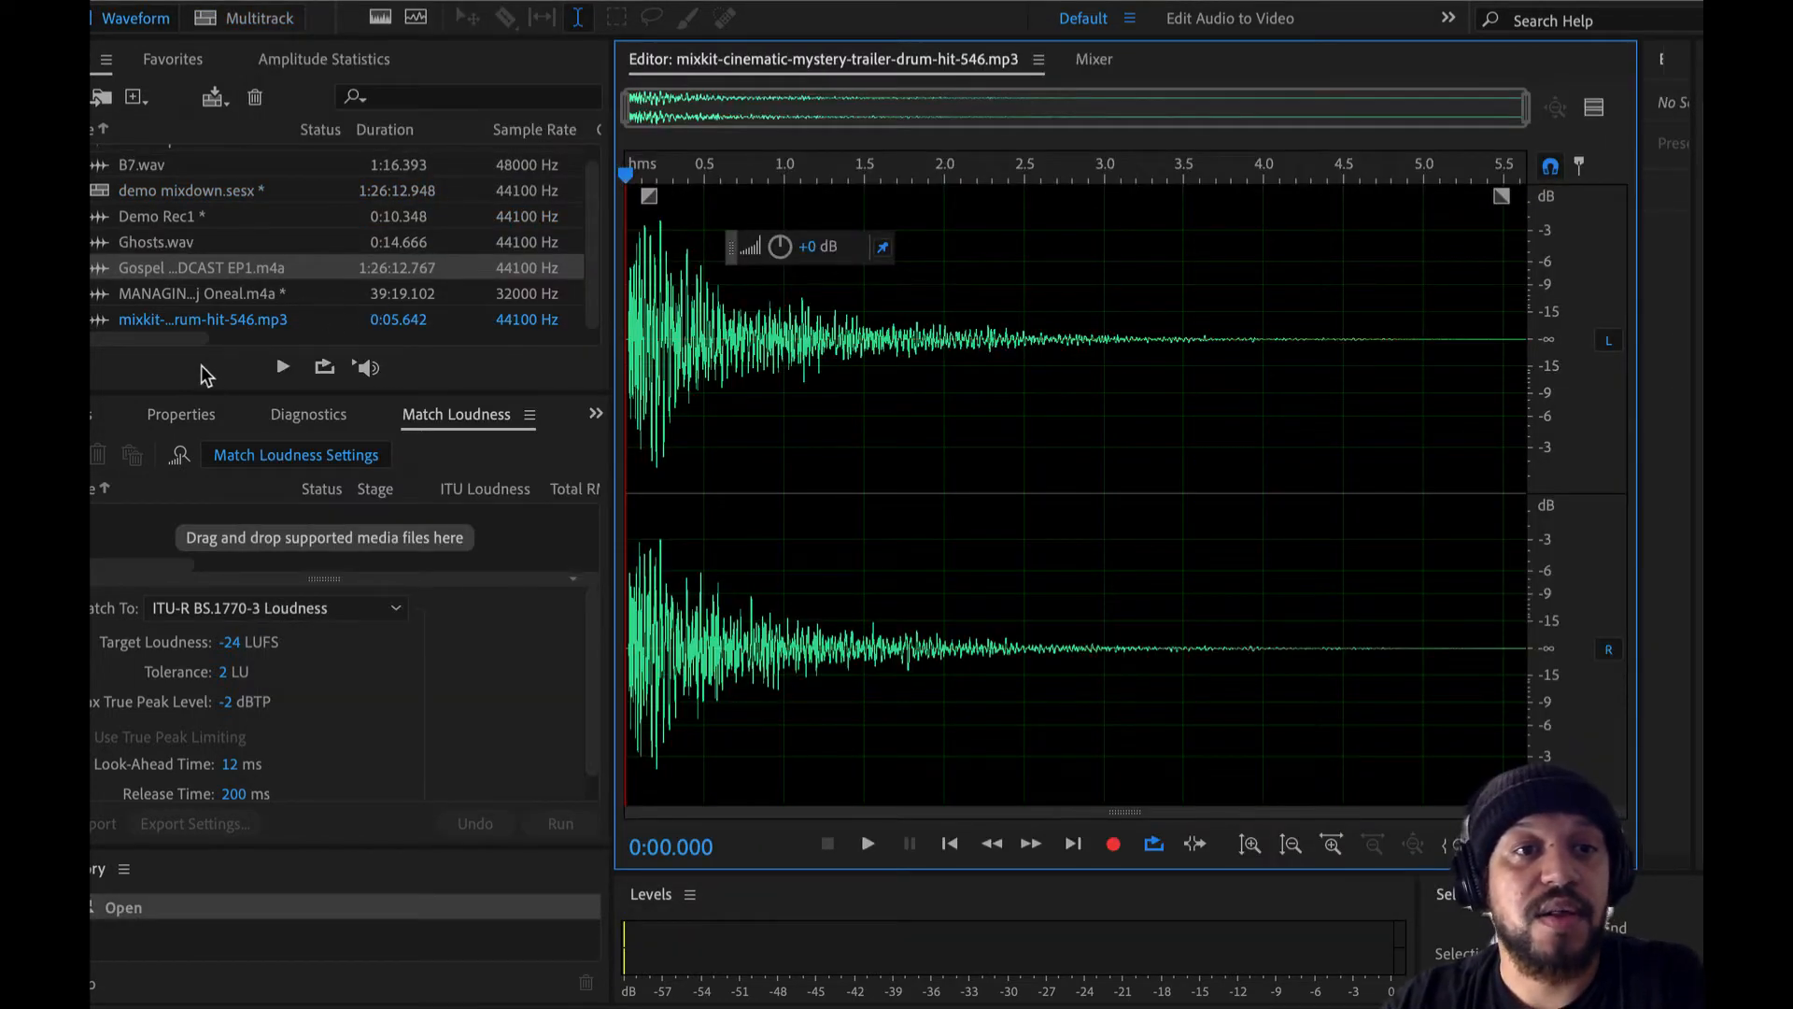
- Enlarge the list of files to show every imported file and open Demo Rec1 in the waveform editor
left_click_drag(198, 394, 200, 557)
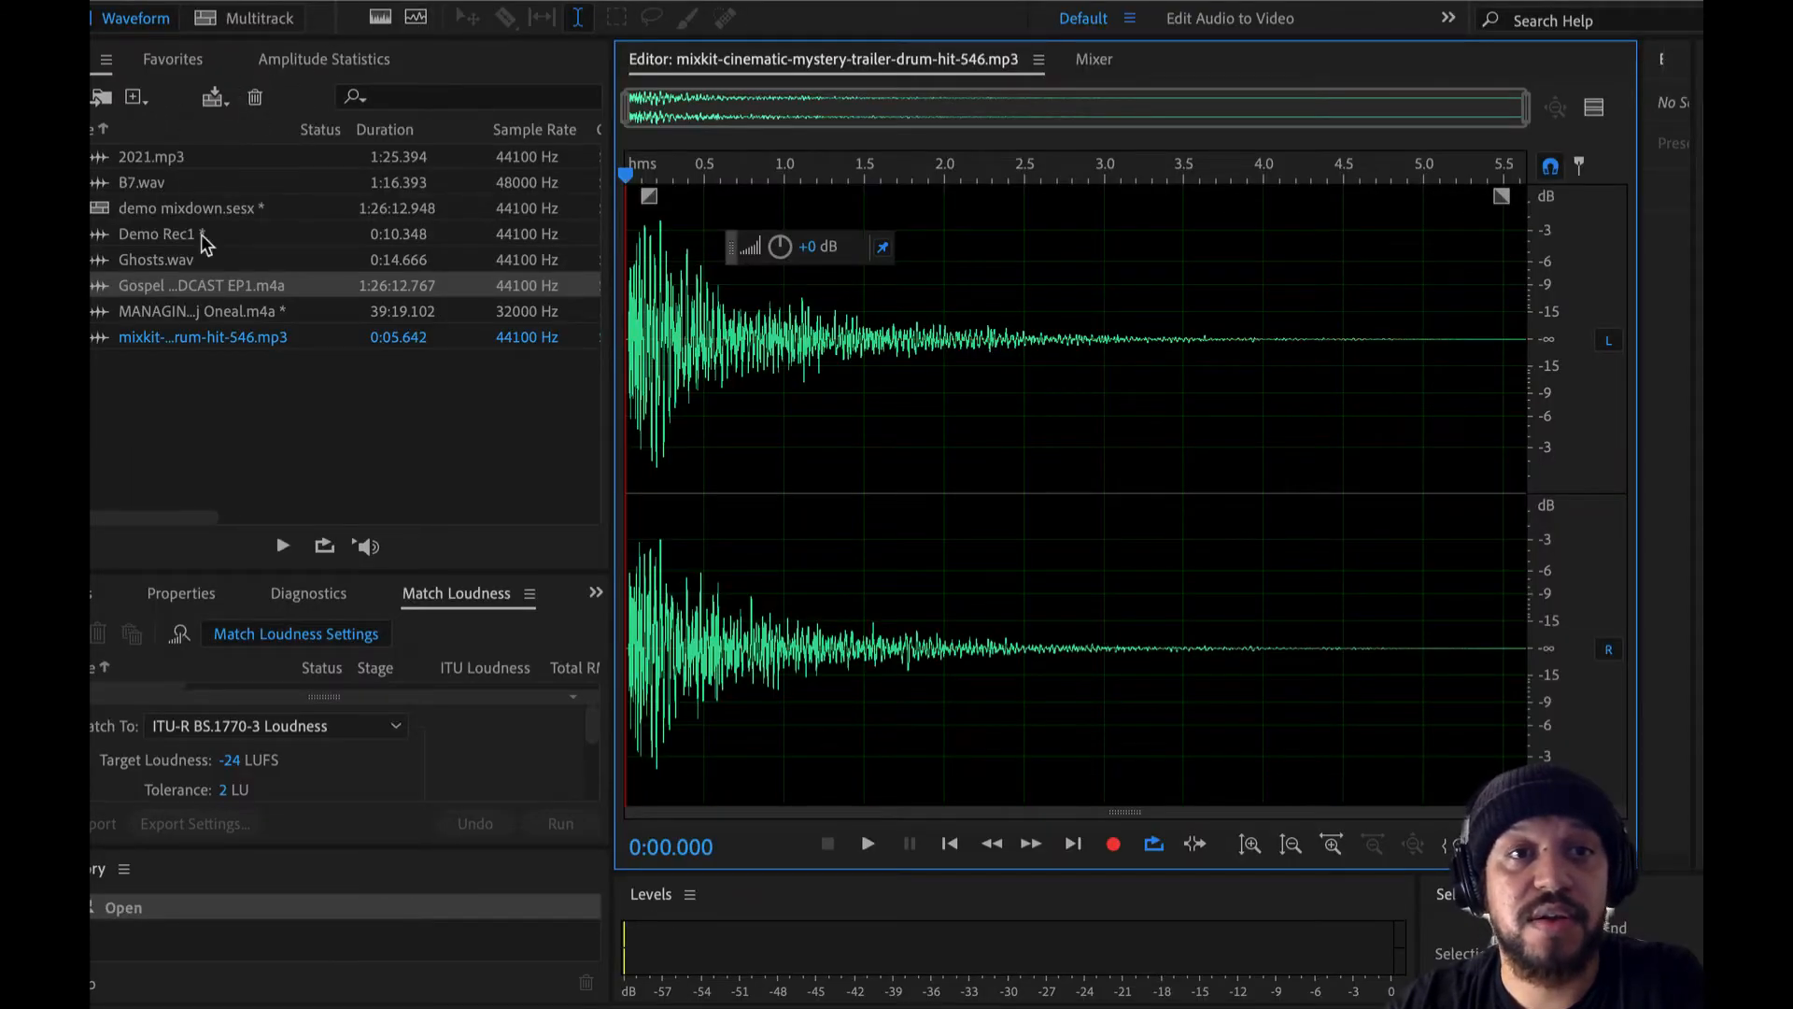
left_click(178, 264)
left_click(178, 316)
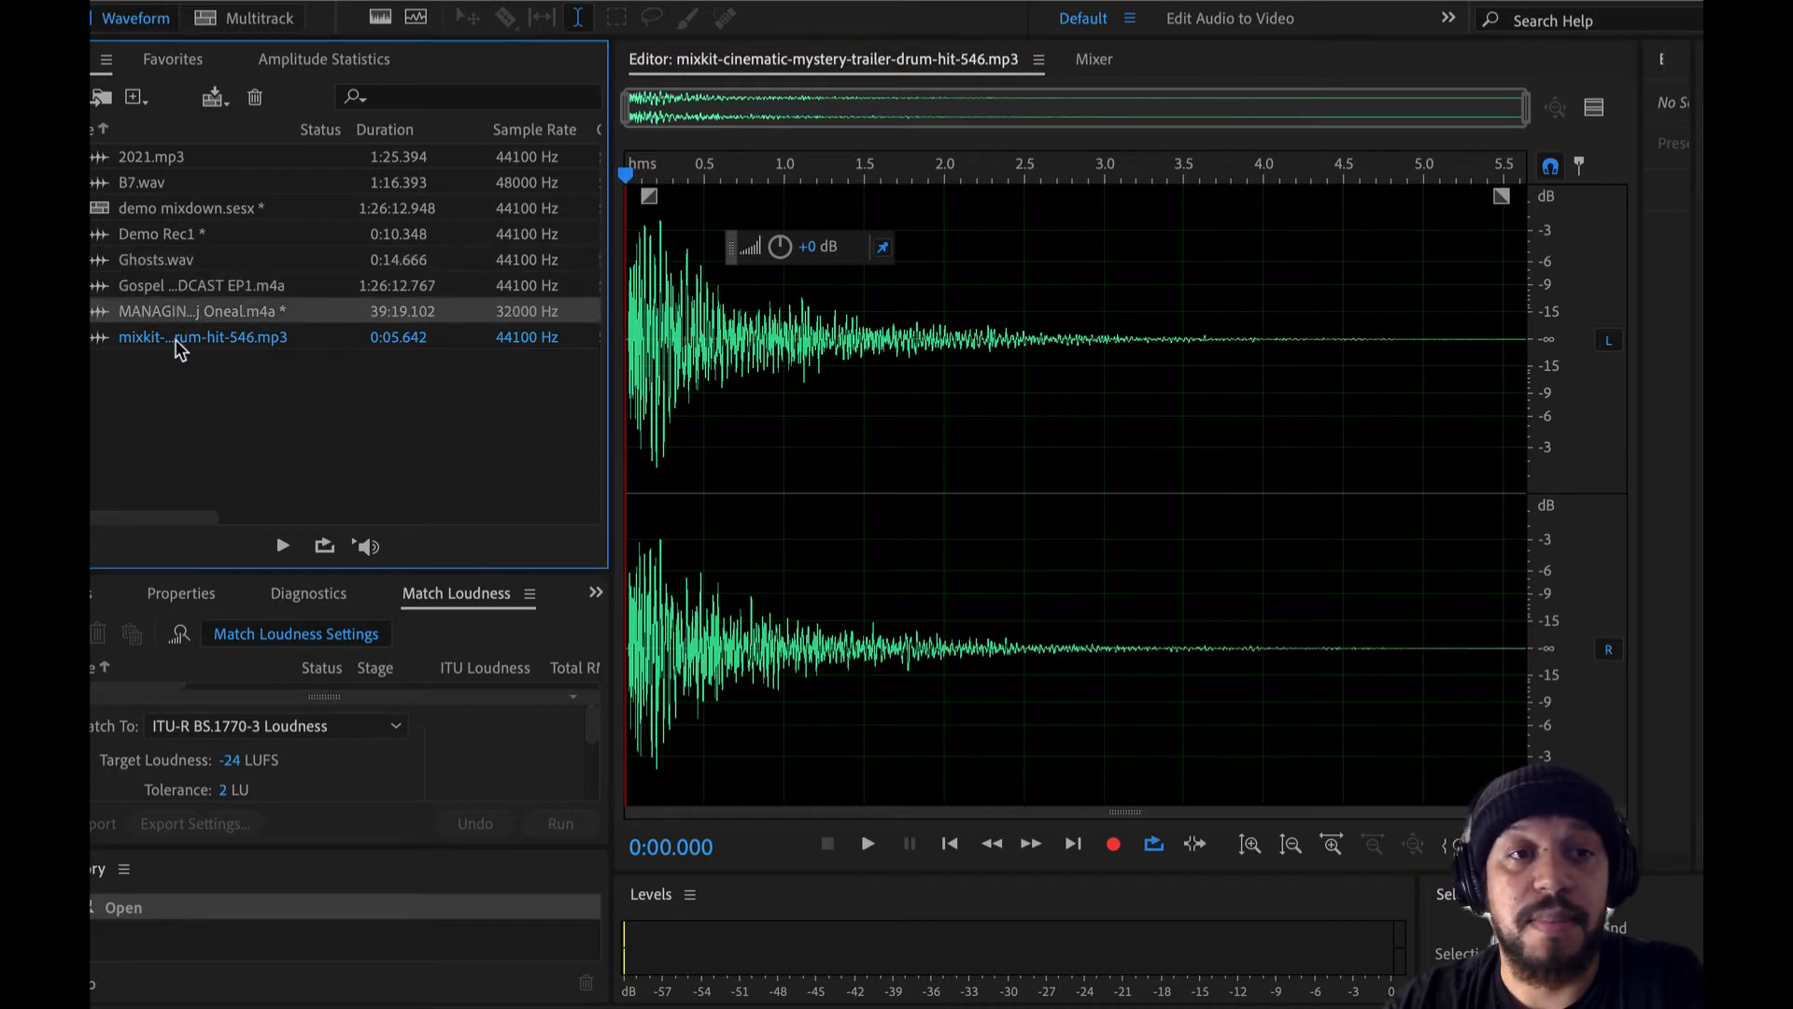
left_click(177, 342)
left_click(178, 259)
double_click(182, 236)
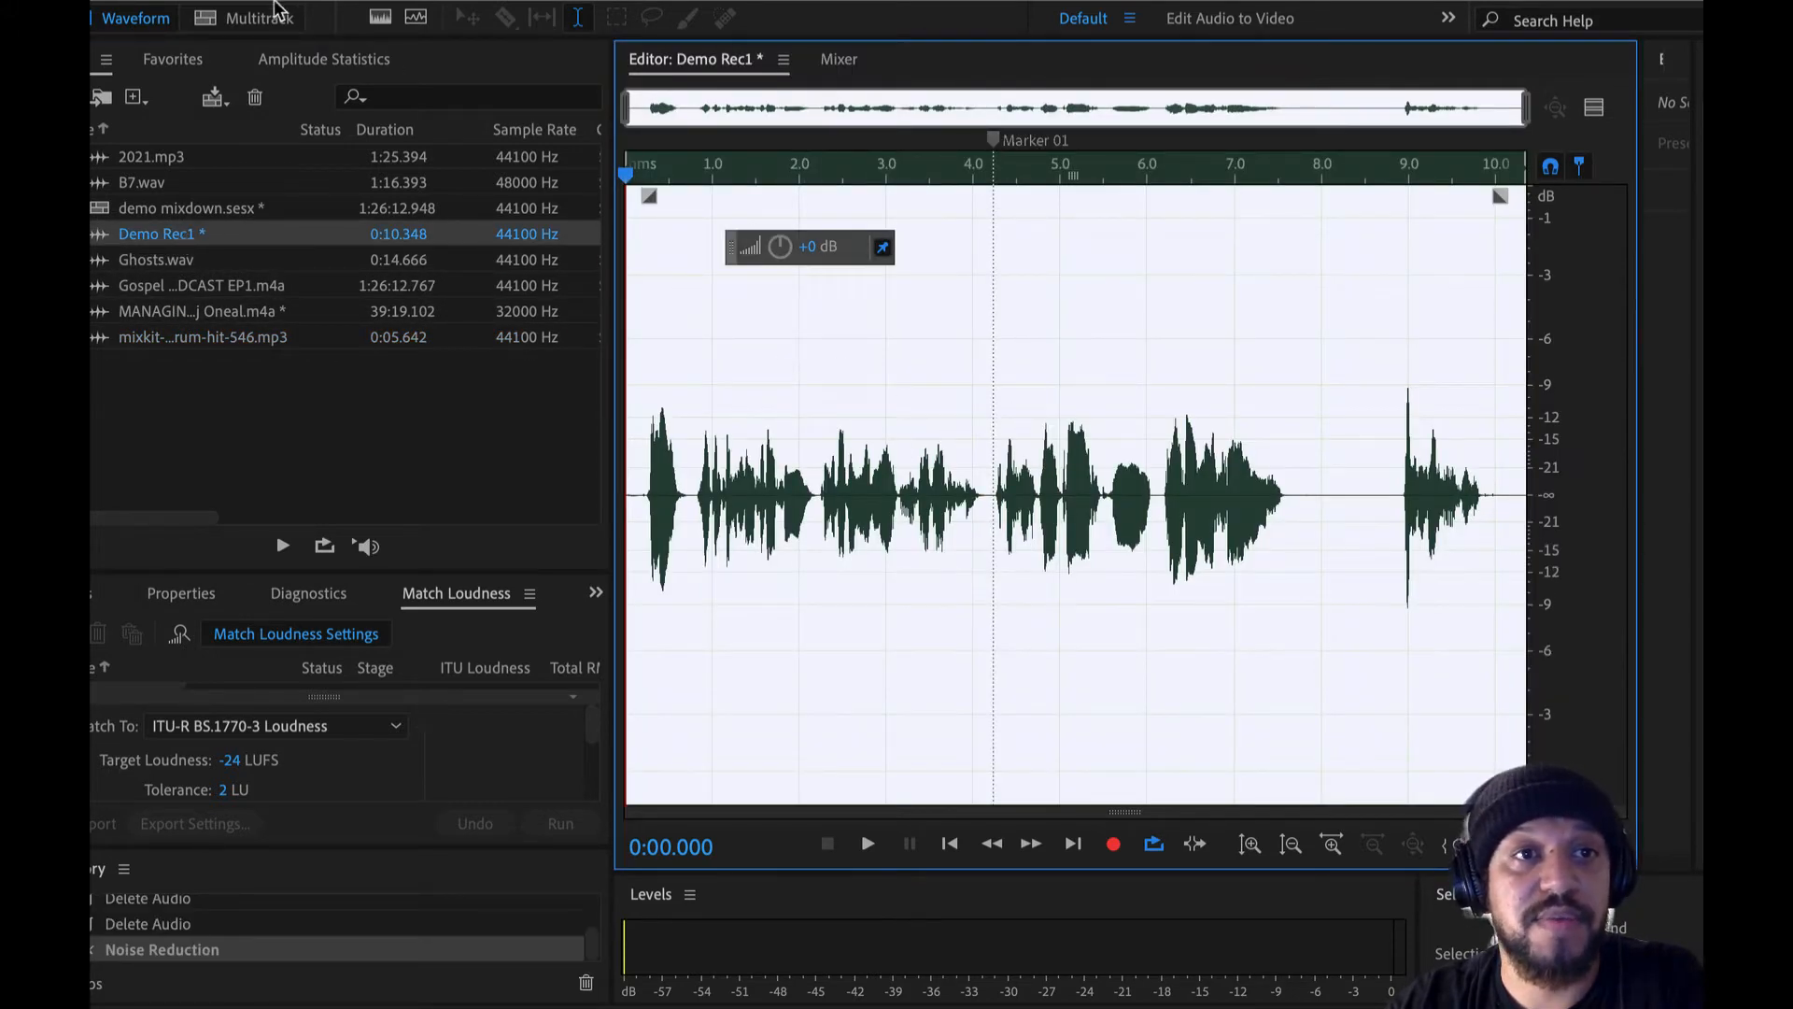
- Return to the multitrack session and add Ghosts.wav on a new track below Track 6, starting at about 4:53
left_click(274, 14)
left_click(1168, 487)
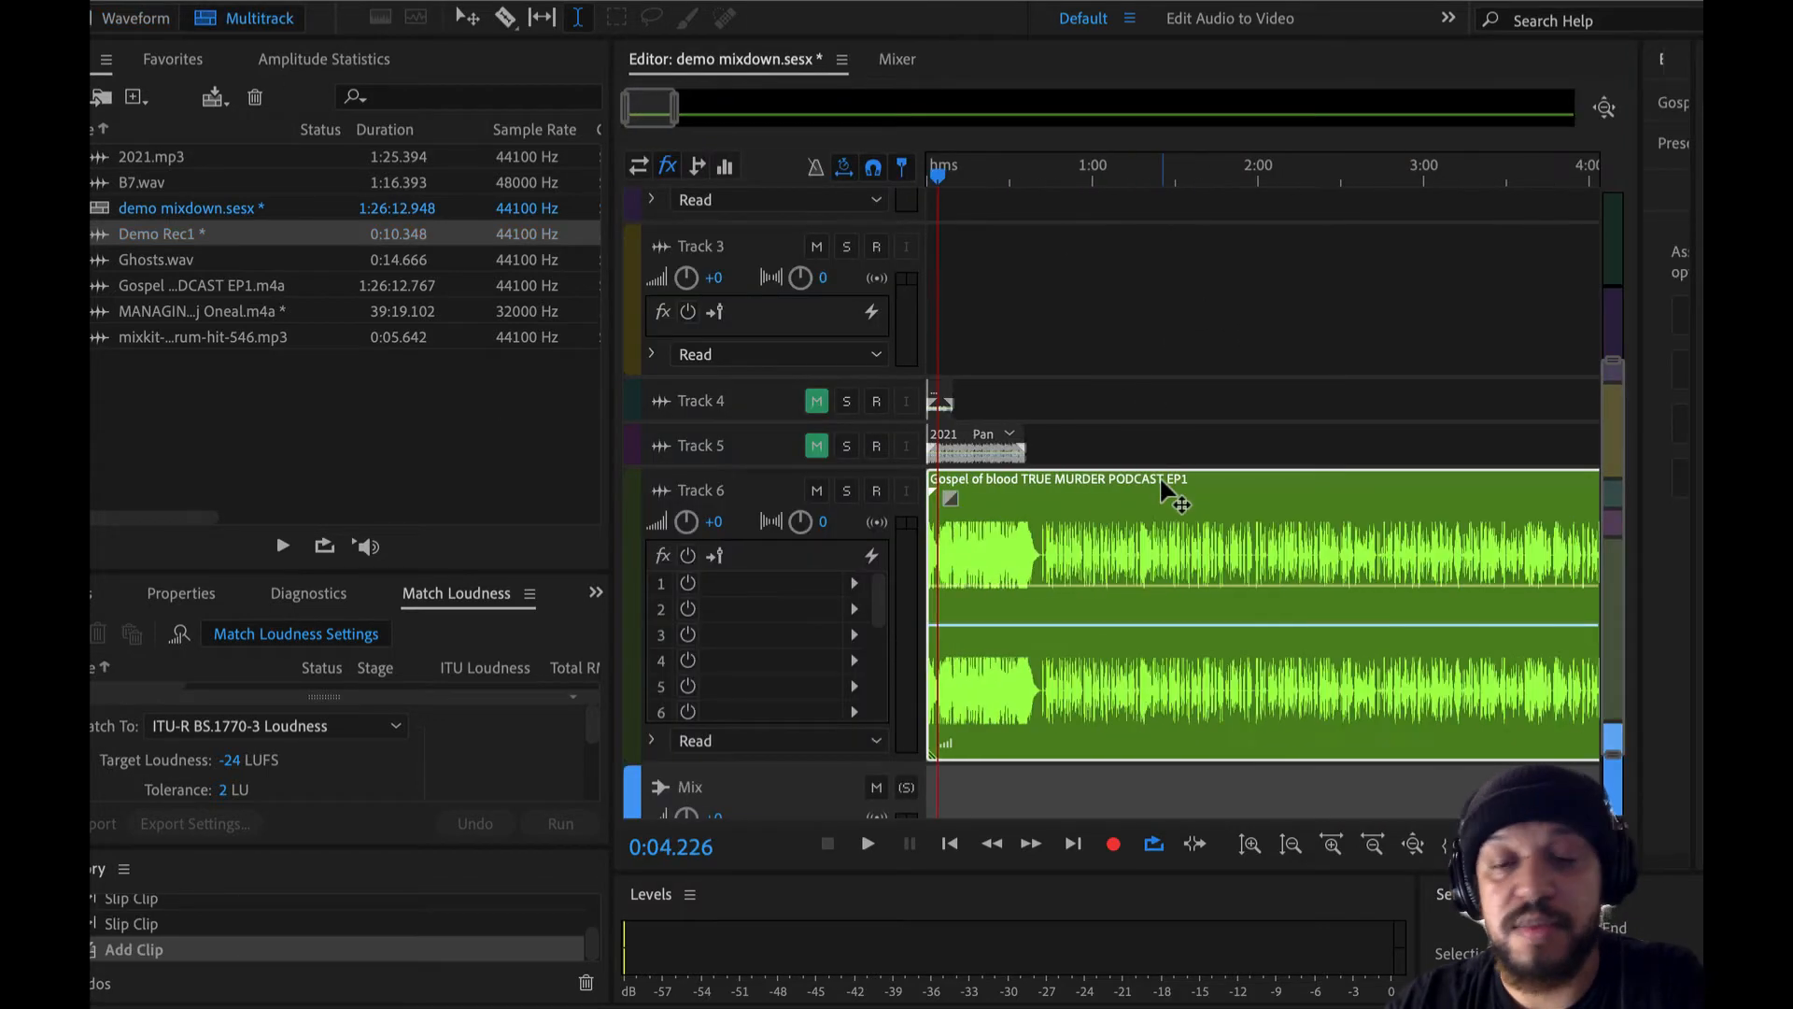
key("minus")
key("minus")
key("minus")
key("minus")
key("minus")
key("minus")
scroll(1054, 628, "down", 3)
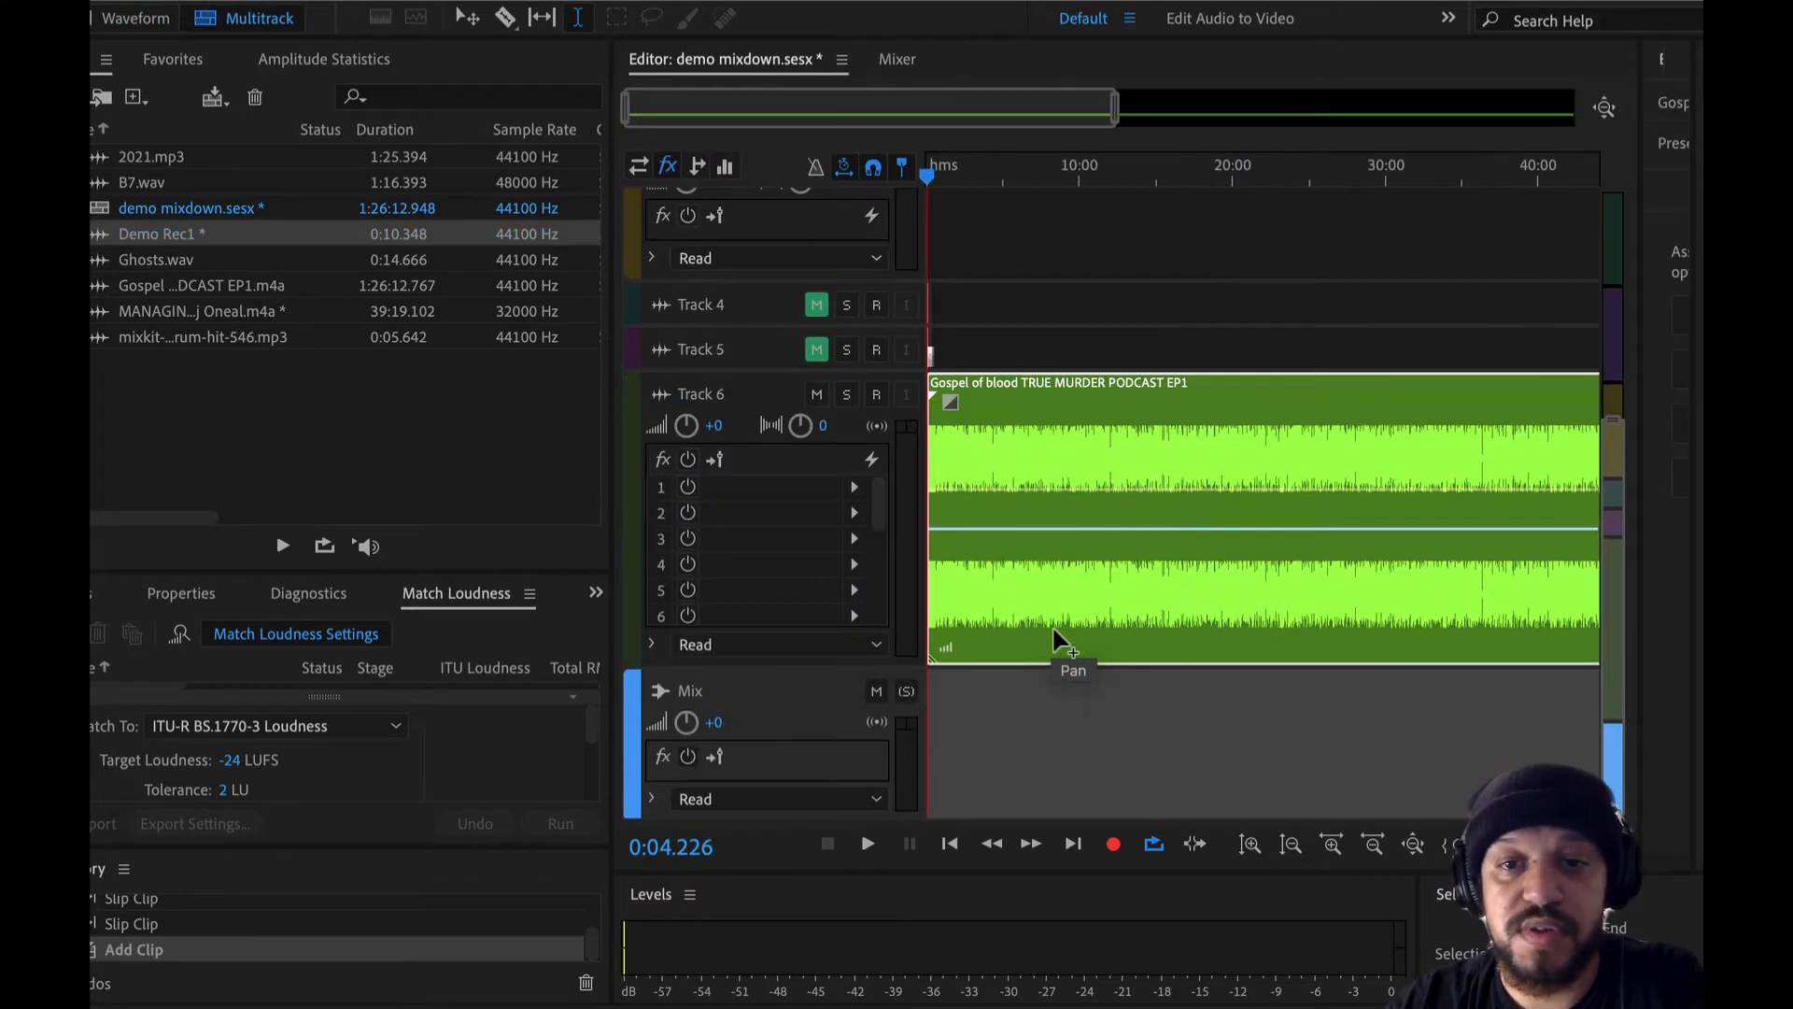
left_click(216, 366)
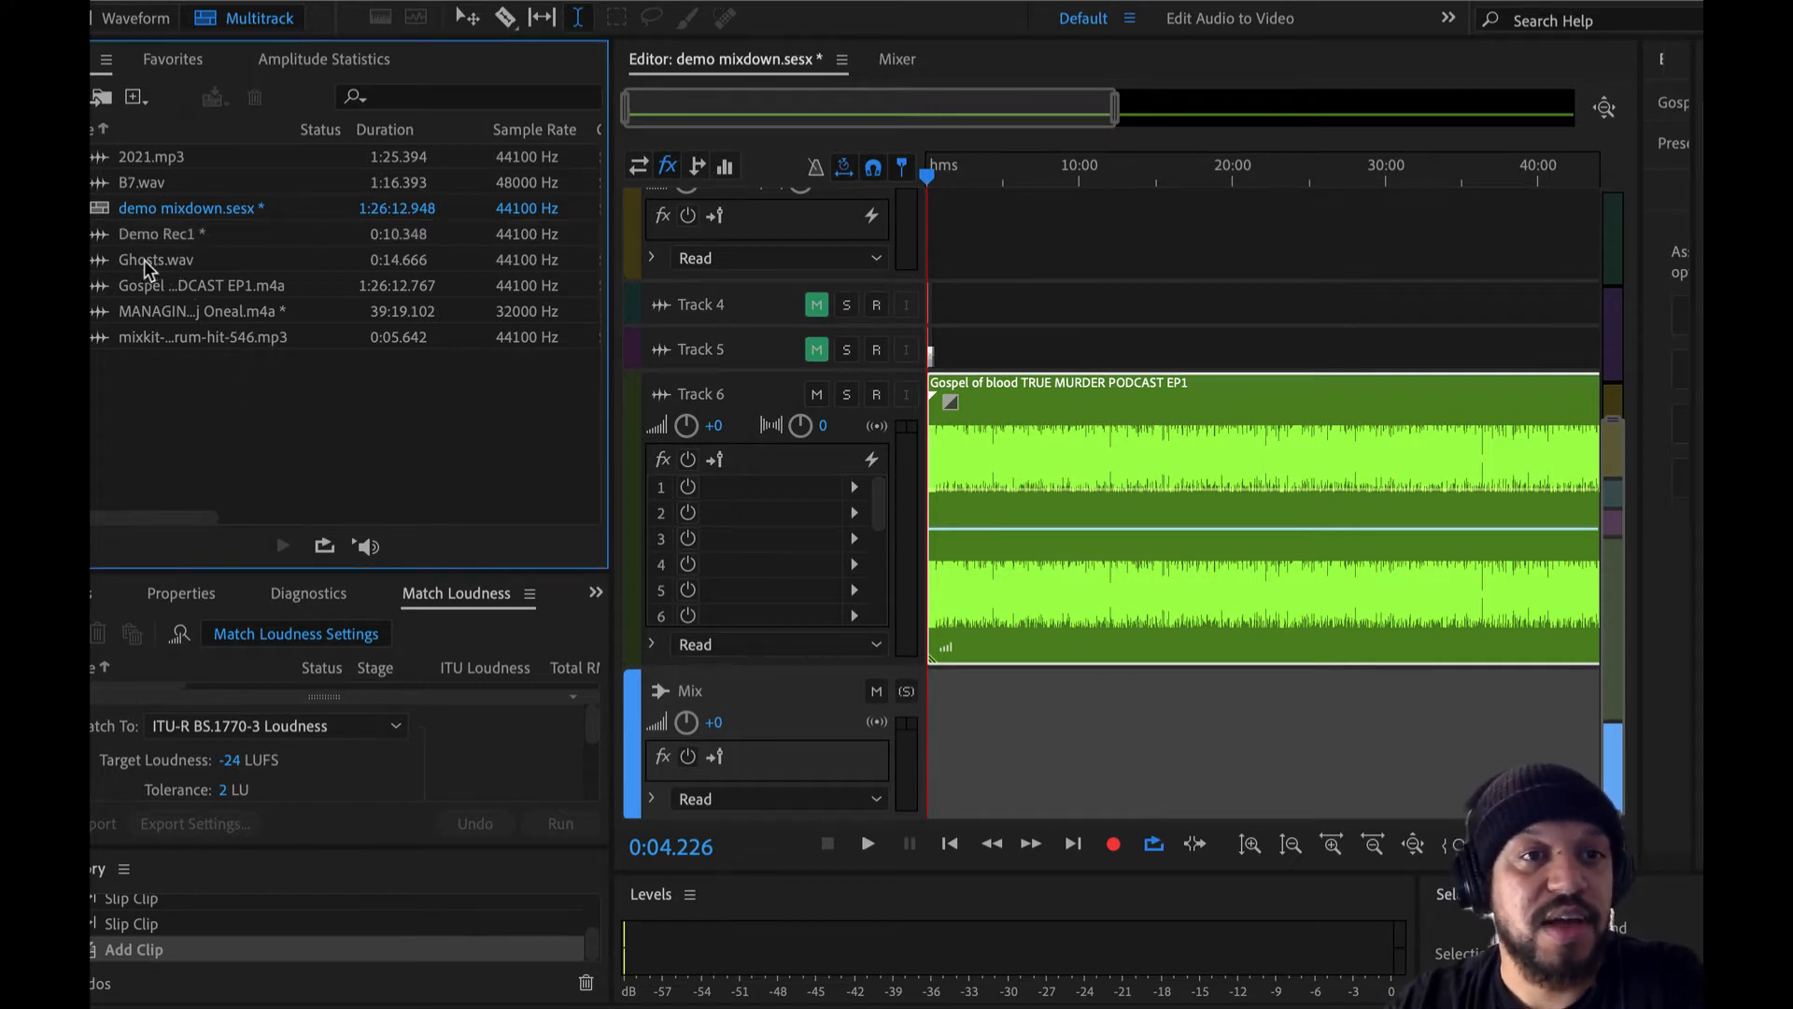
left_click_drag(144, 260, 1005, 736)
scroll(1012, 661, "up", 10)
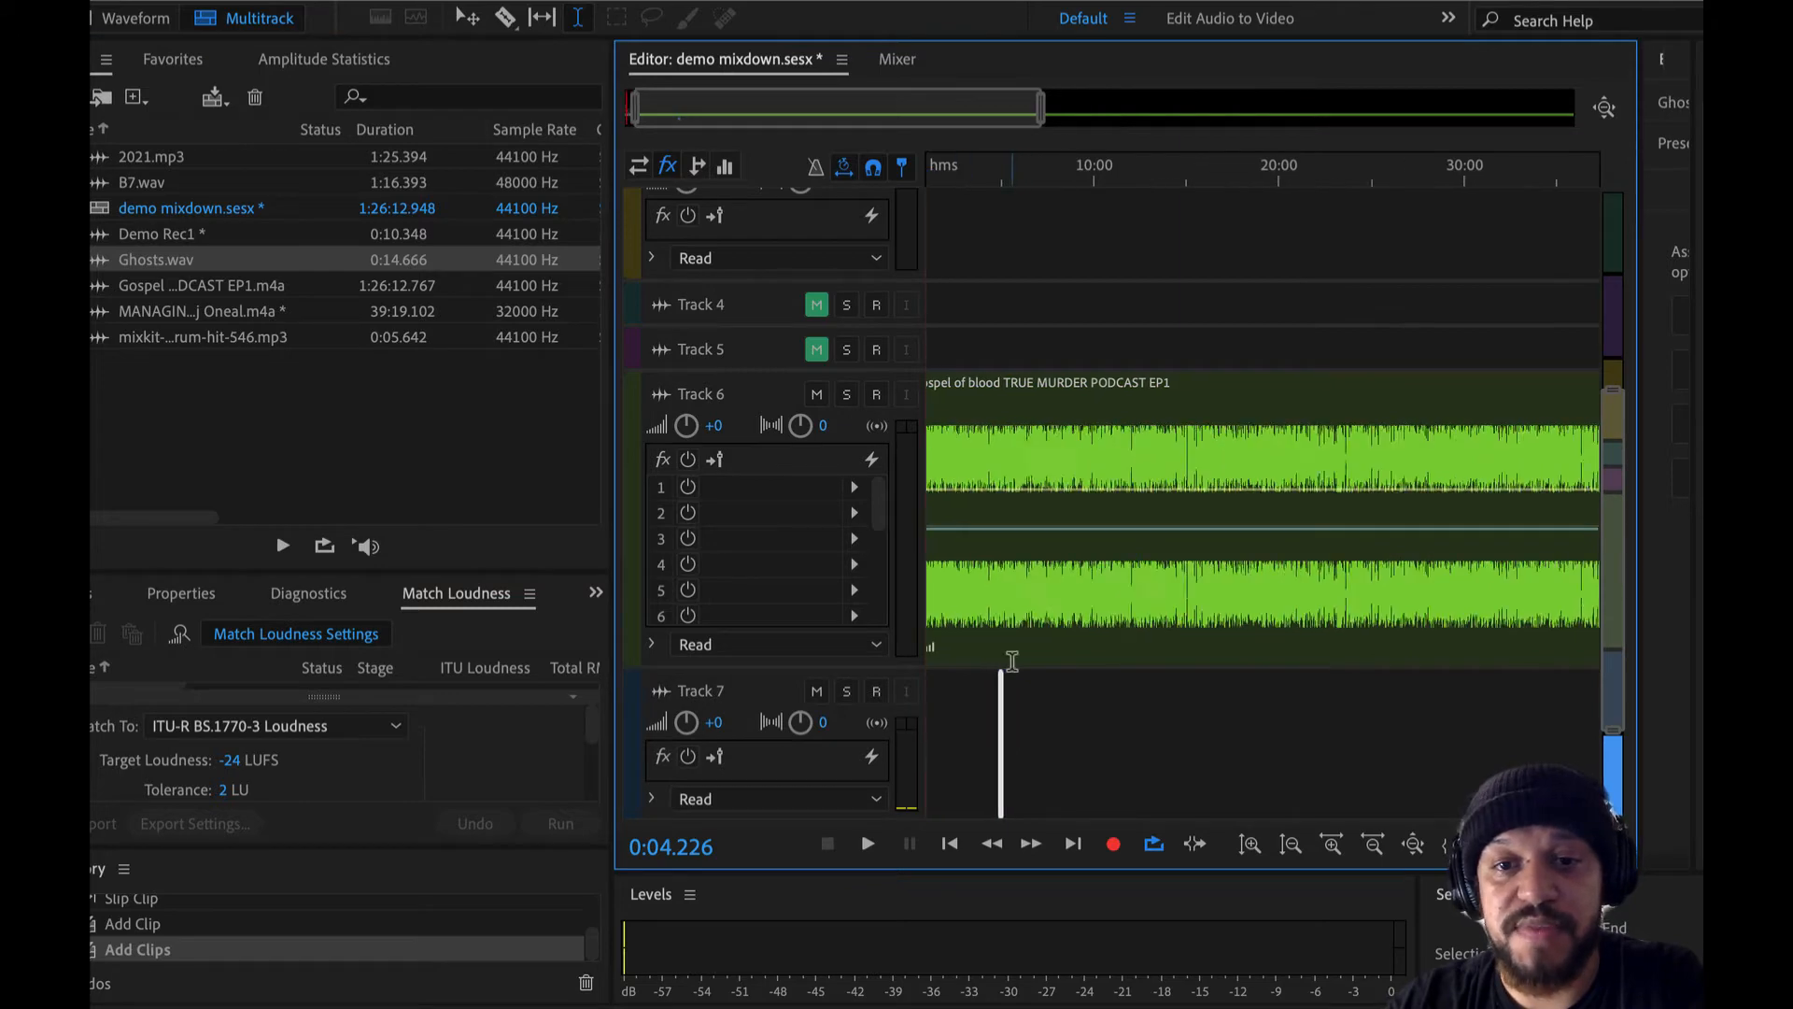
scroll(1013, 662, "down", 1)
scroll(1012, 661, "left", 5)
scroll(1012, 661, "up", 5)
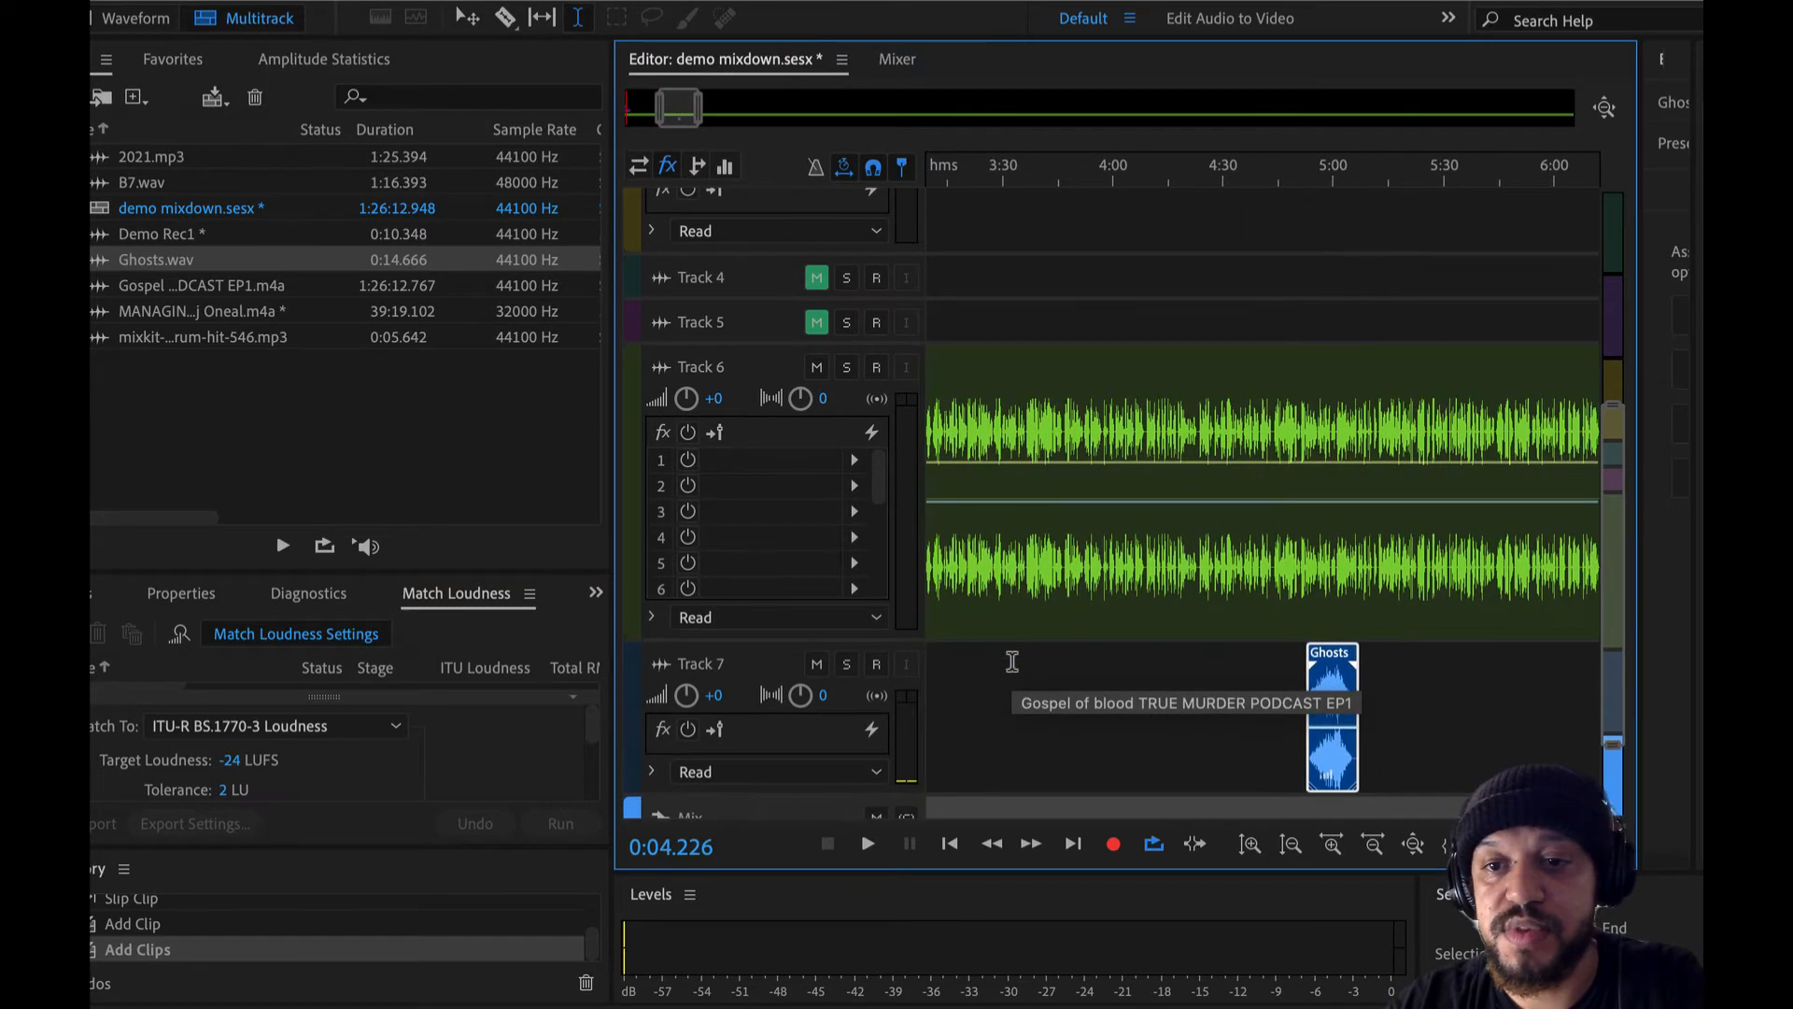
scroll(1280, 592, "up", 3)
- Set the playhead to 5:03.740 and add B7.wav to Track 8 and Track 9 beneath the Ghosts clip
left_click(1281, 592)
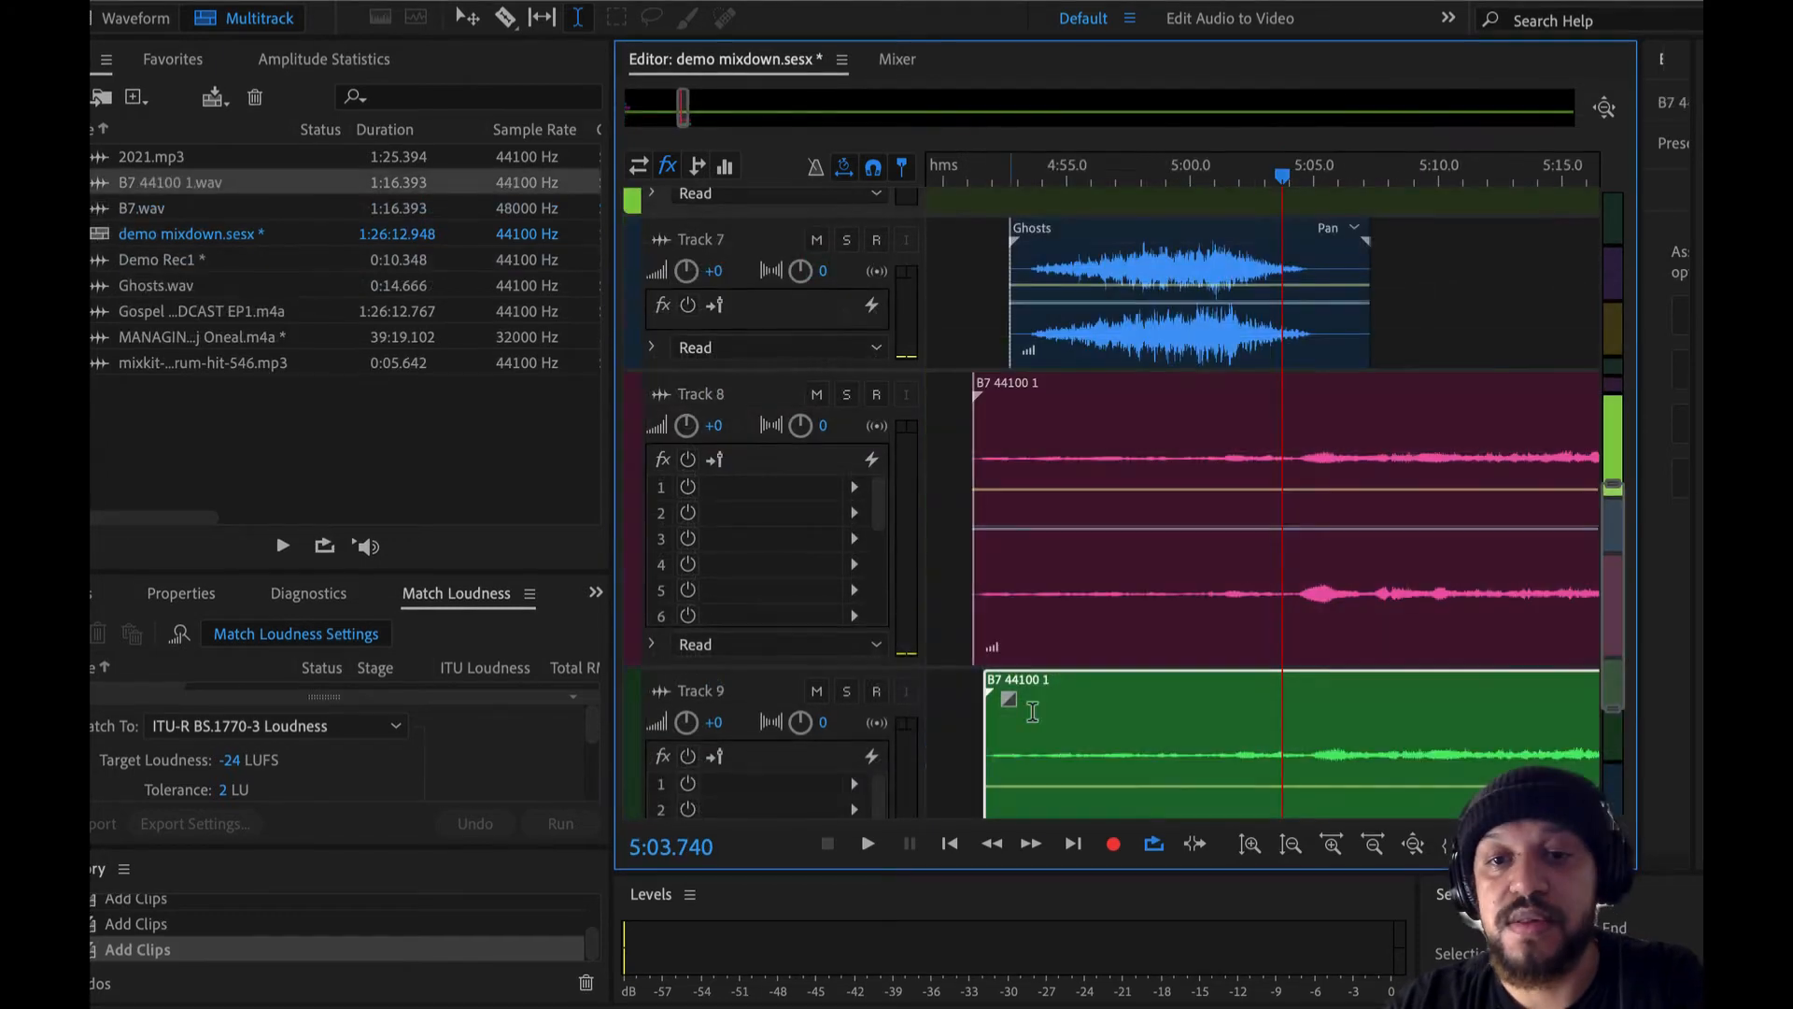
scroll(1032, 712, "up", 3)
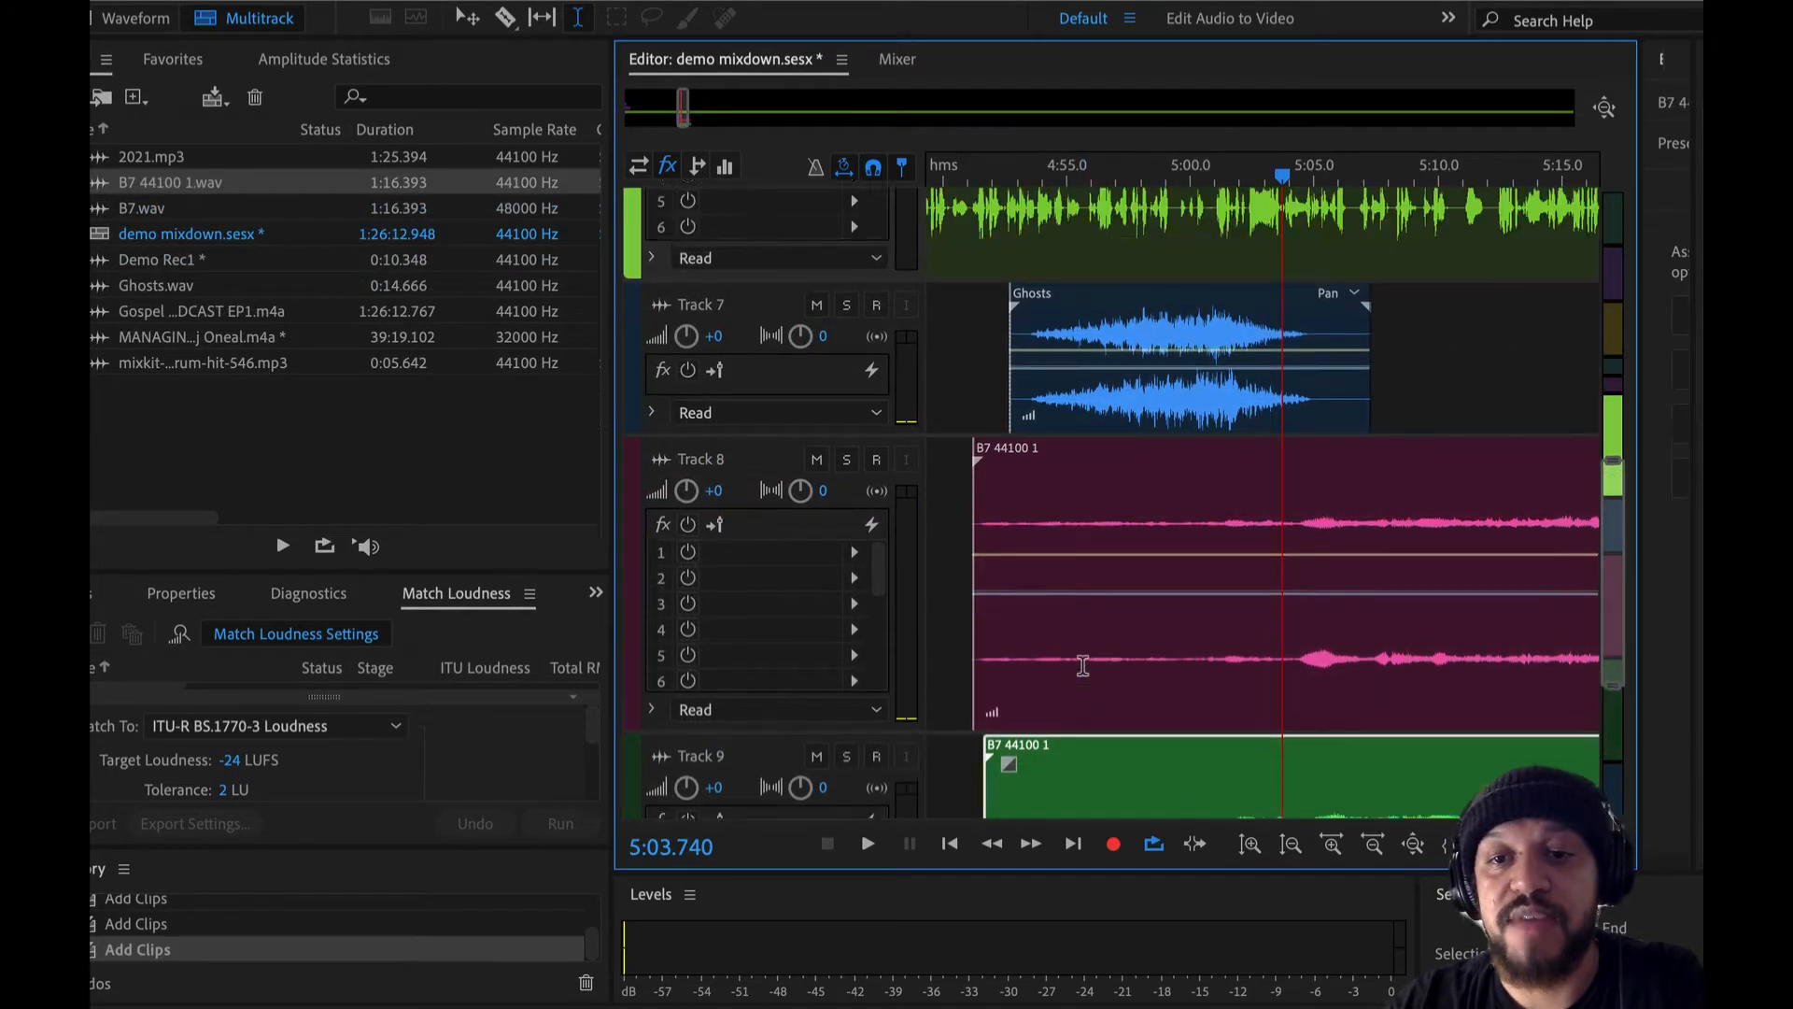
scroll(1080, 673, "down", 4)
scroll(1074, 663, "up", 8)
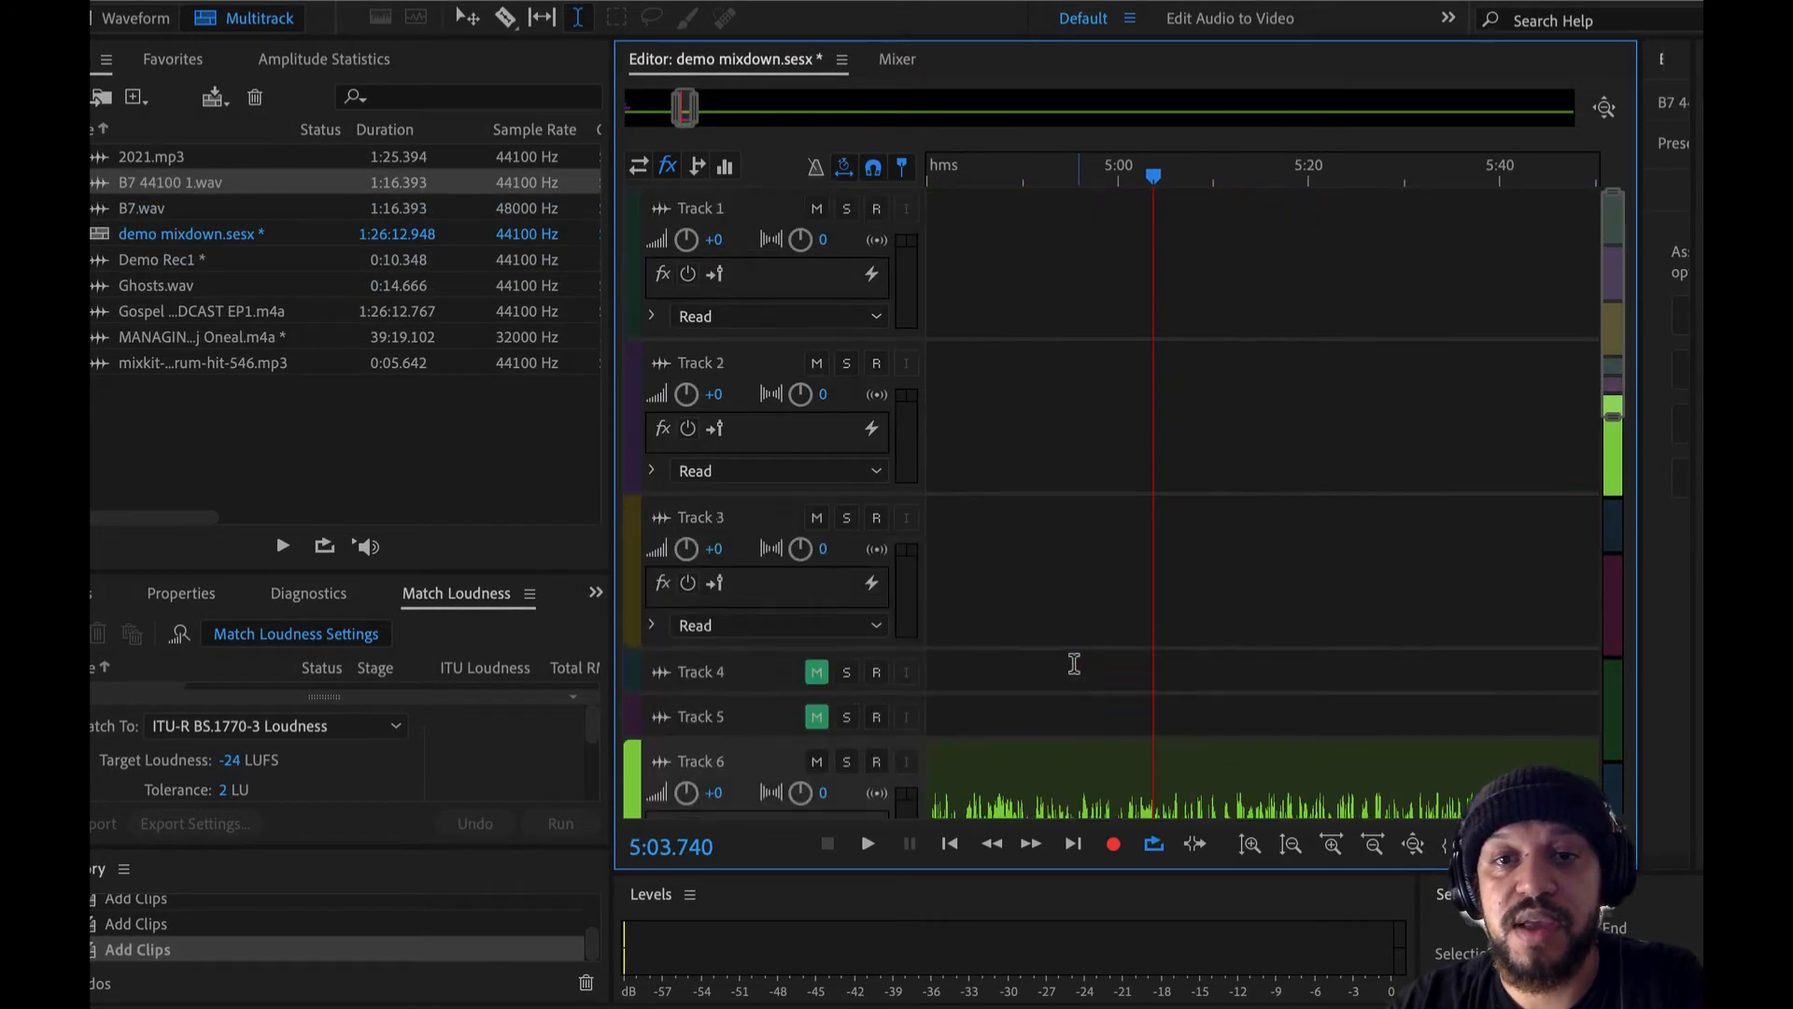
- Solo Track 6 and play its podcast audio from about 4:58 to 5:02
scroll(899, 508, "down", 1)
scroll(899, 508, "down", 5)
scroll(899, 508, "left", 10)
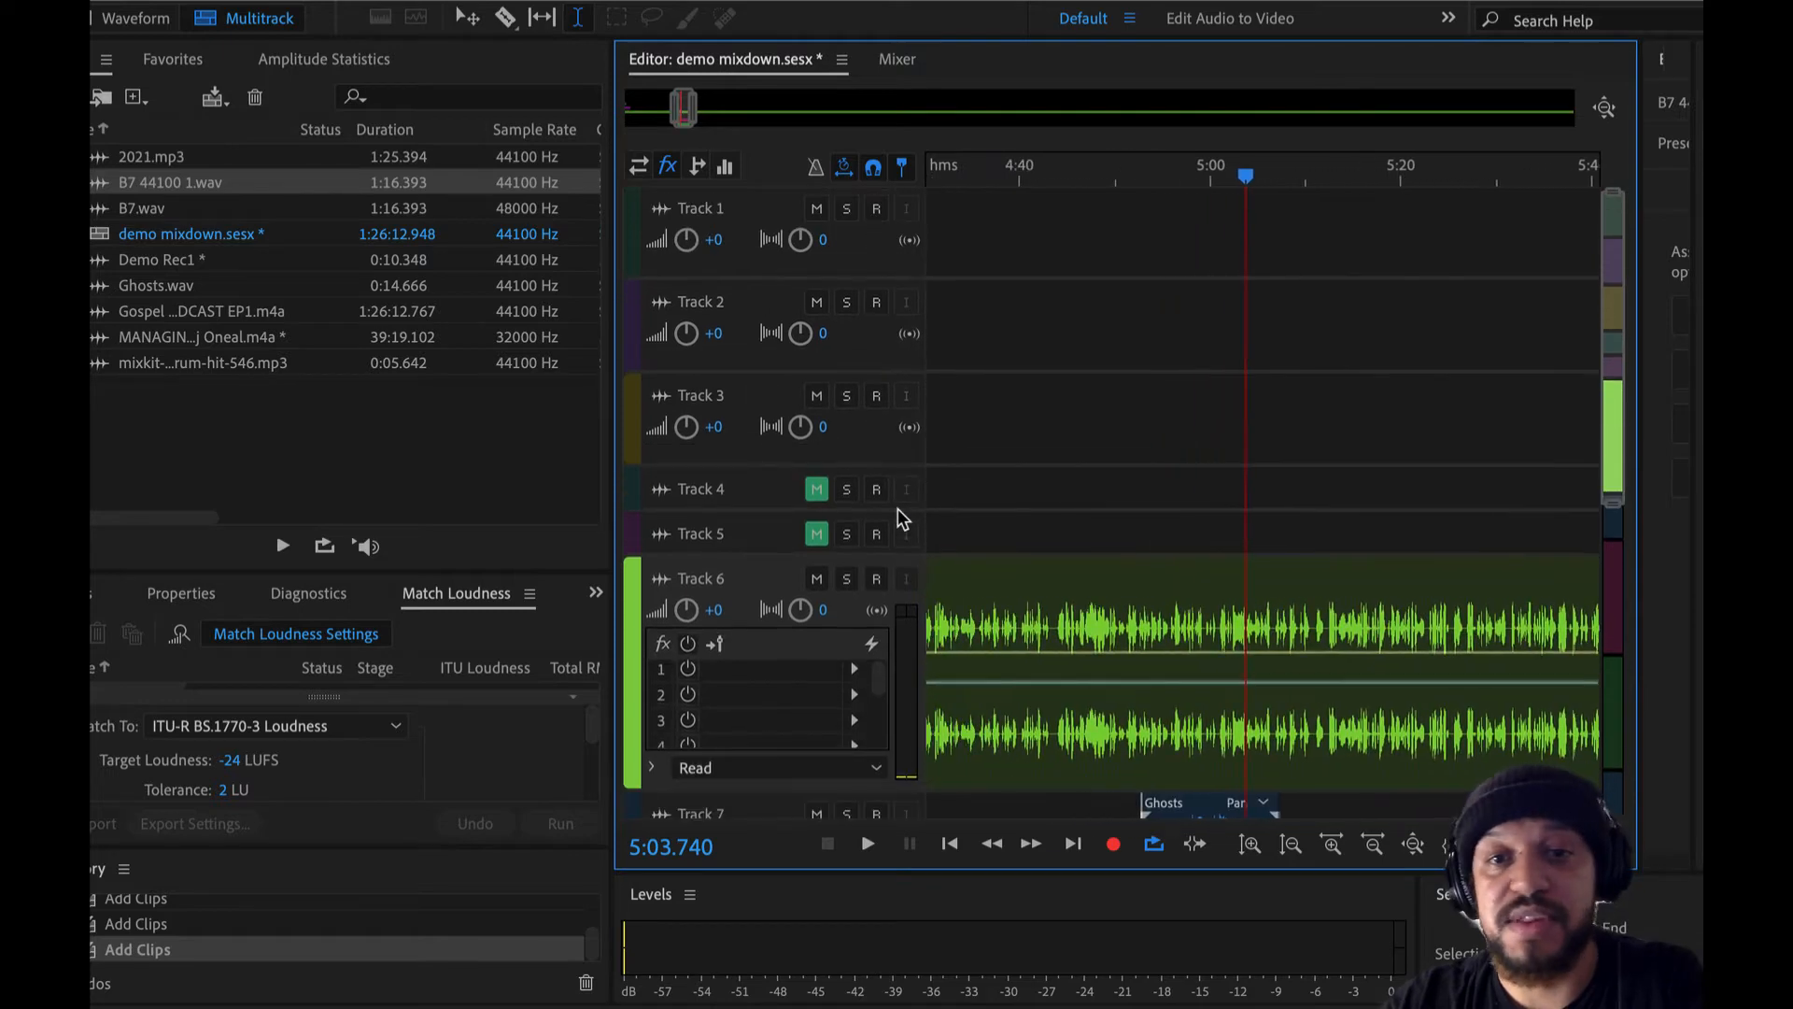
scroll(899, 508, "right", 10)
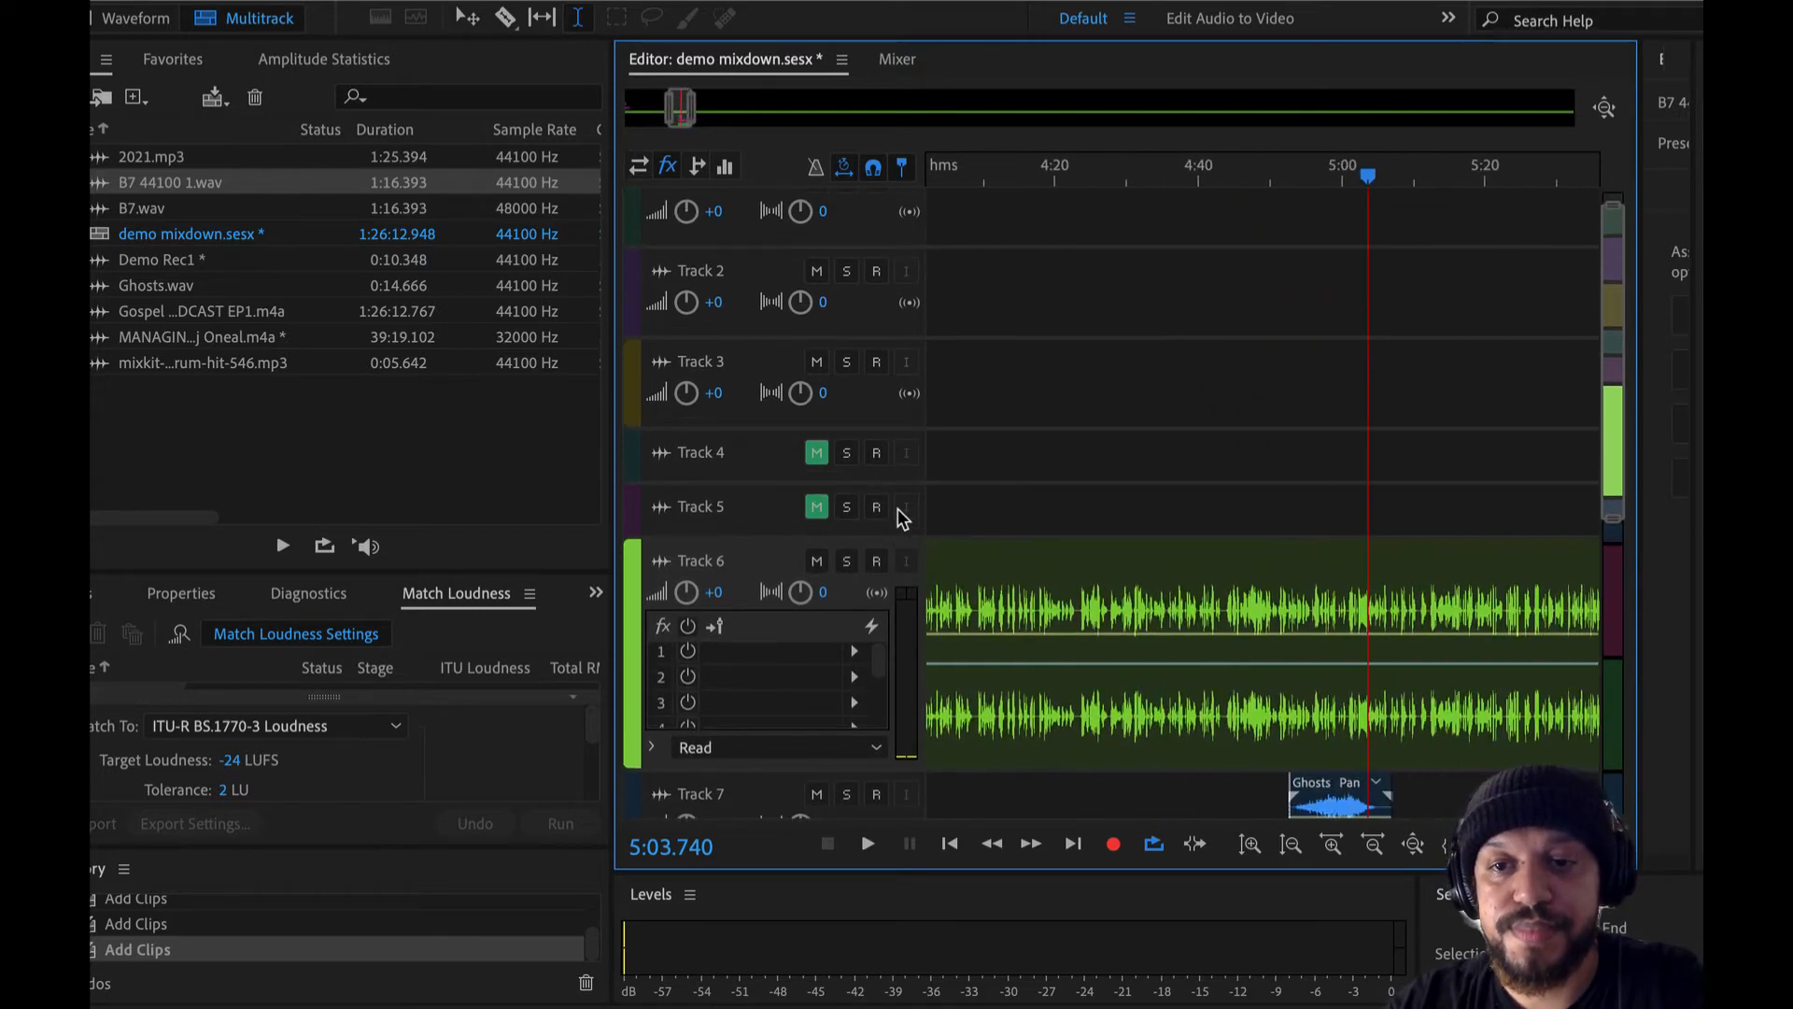
scroll(899, 508, "down", 3)
scroll(898, 508, "right", 2)
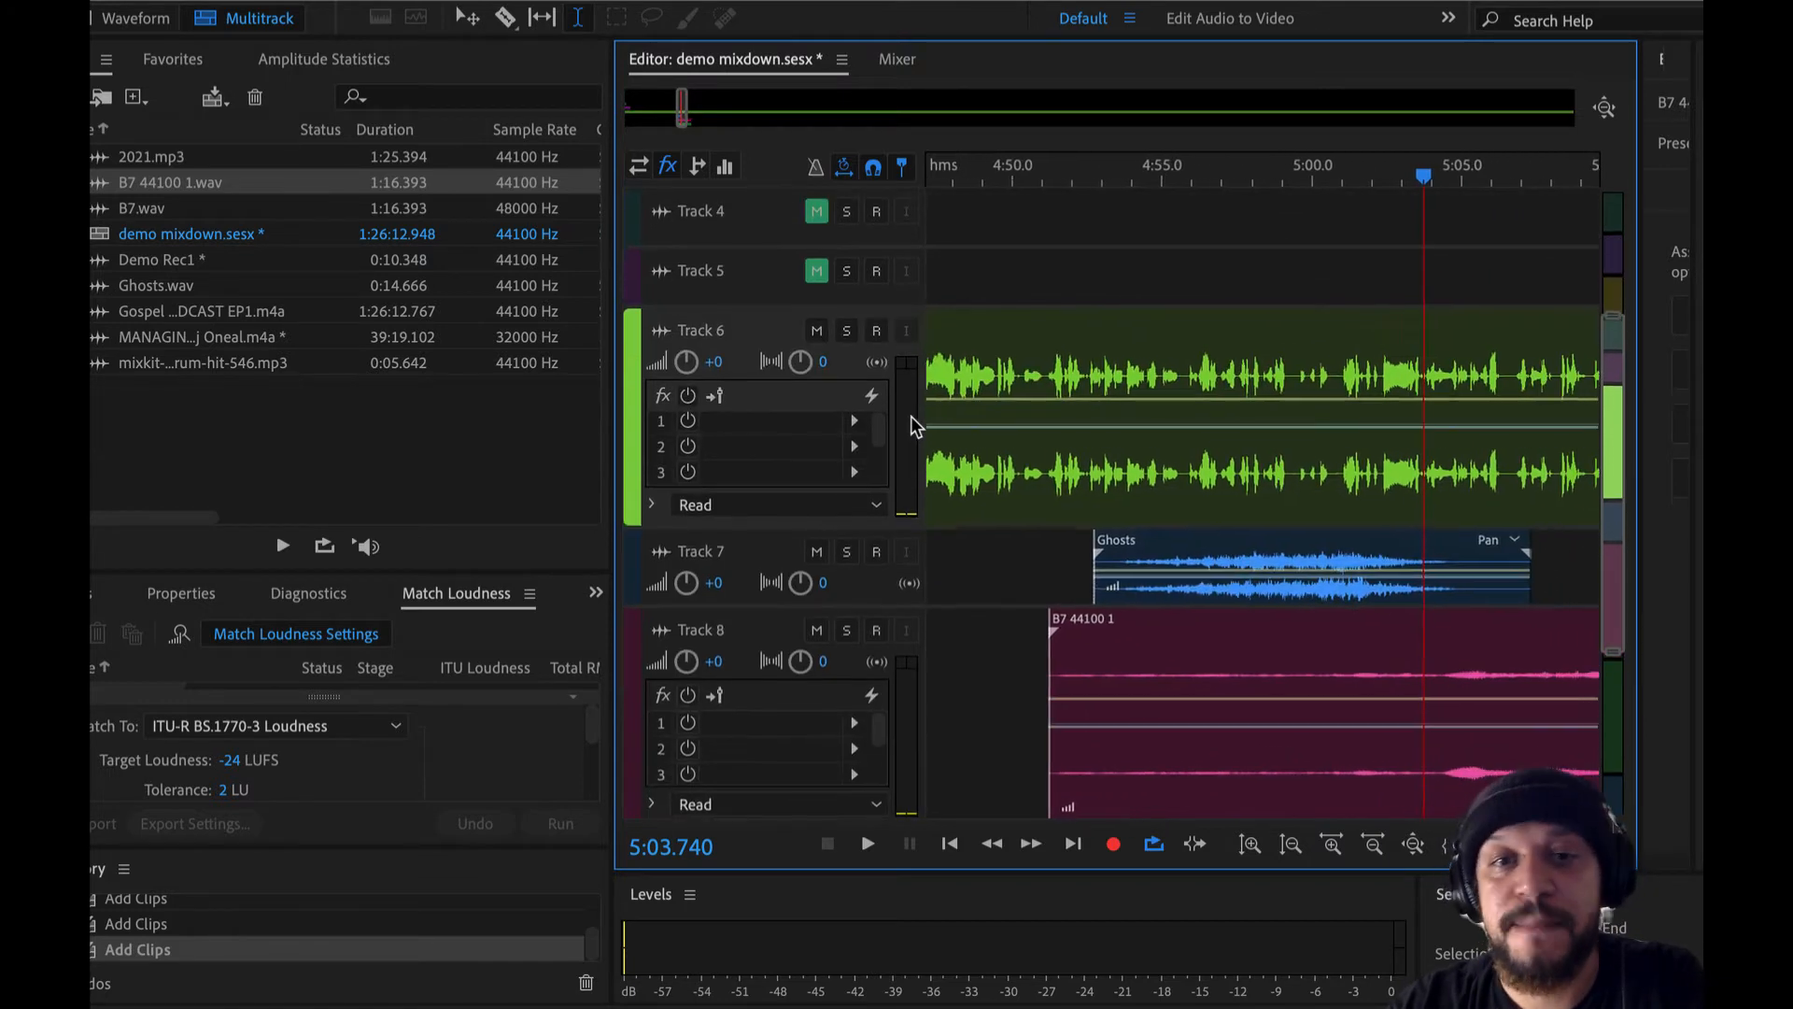
left_click(847, 332)
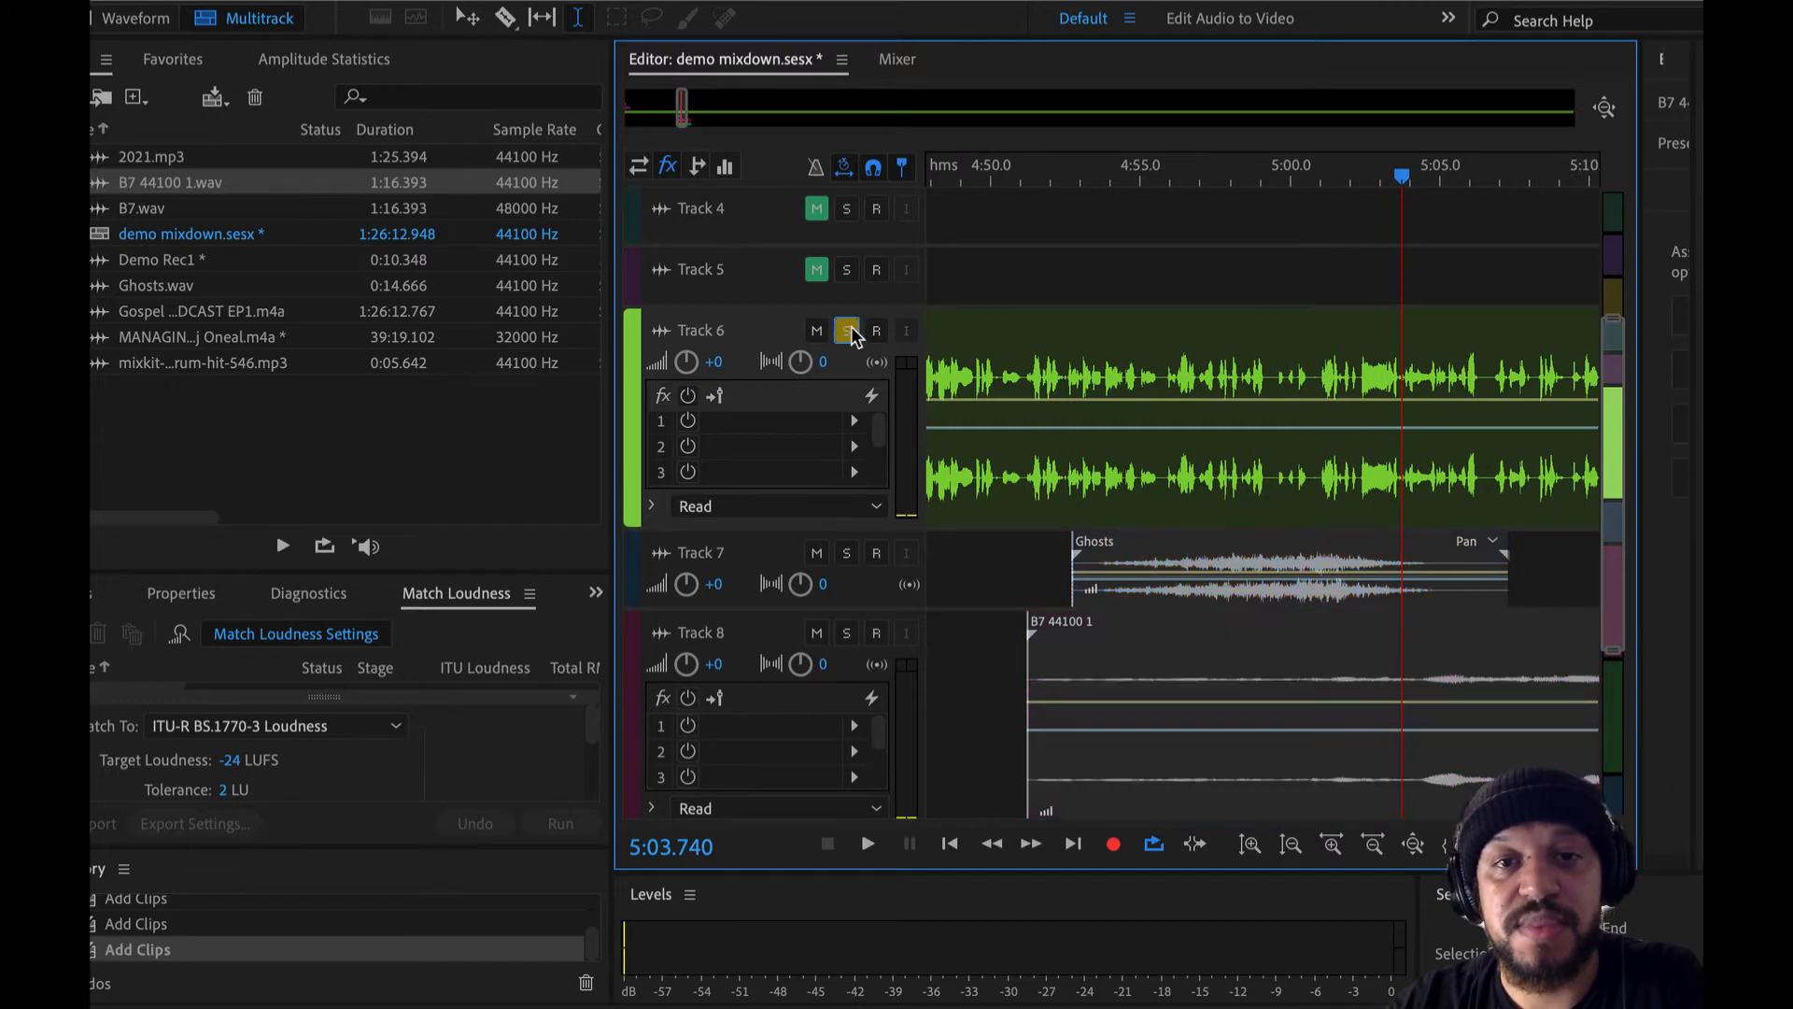
left_click_drag(1028, 342, 1360, 360)
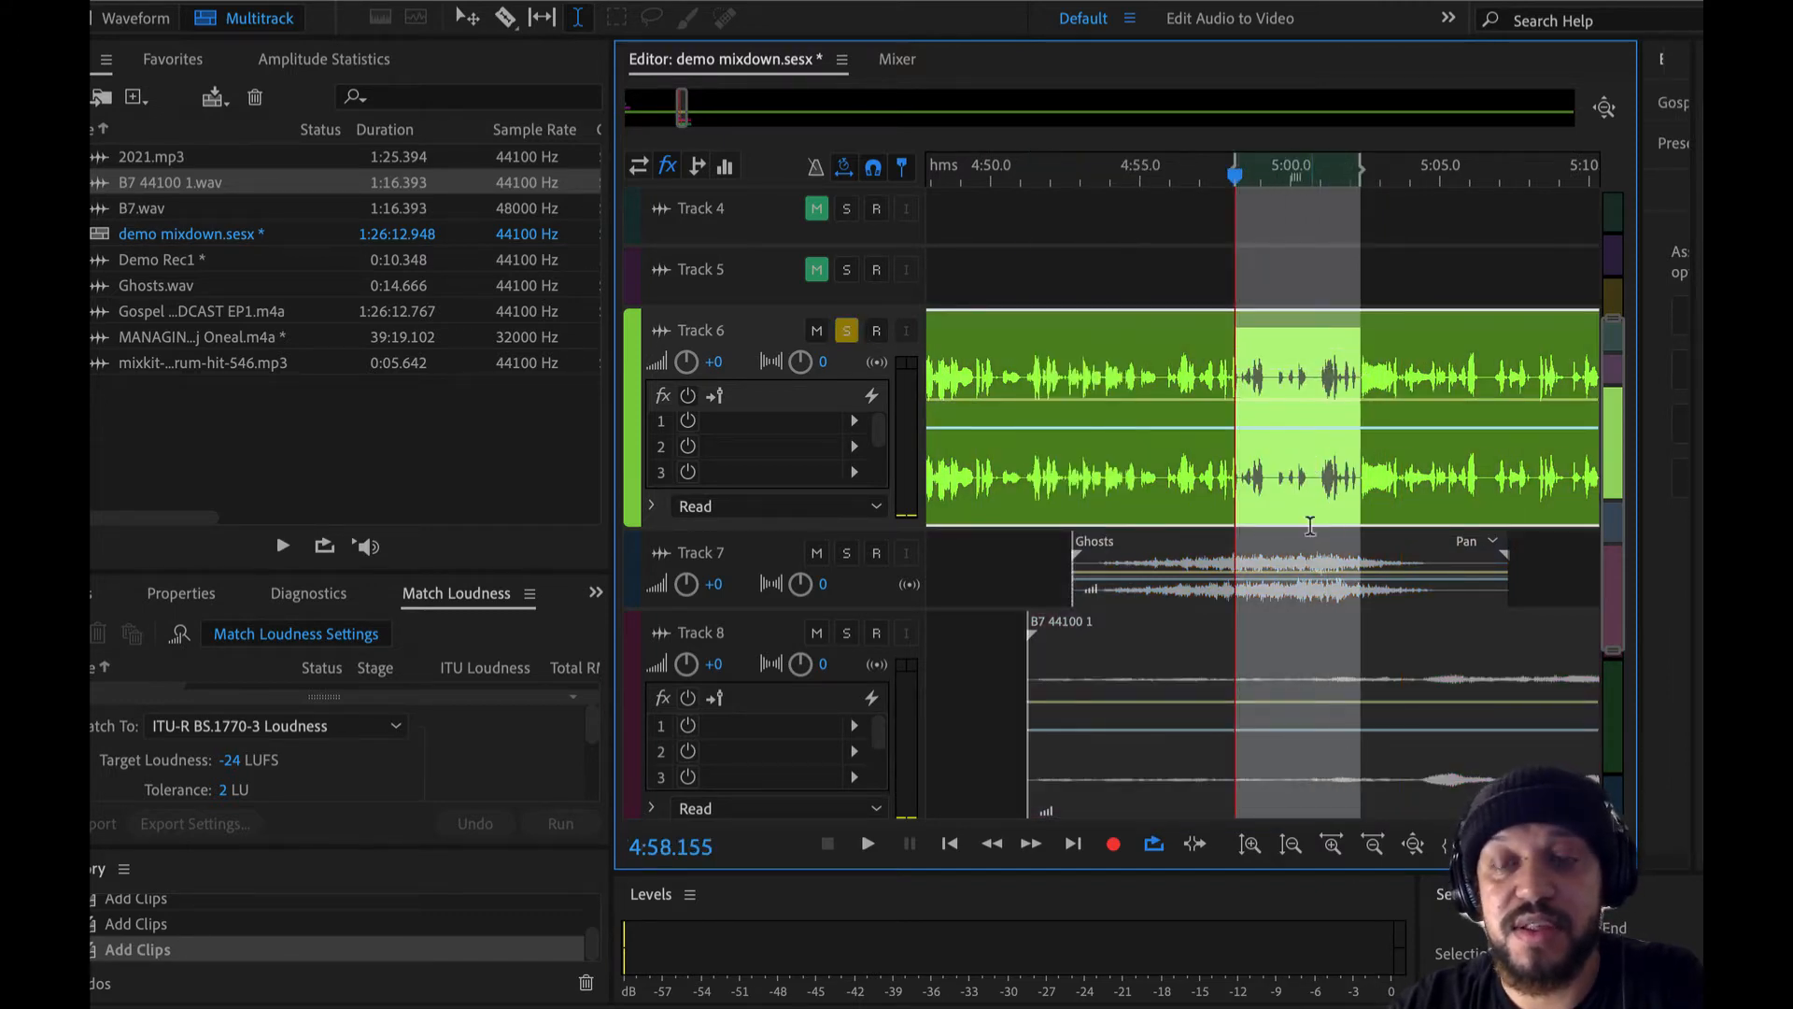
key("space")
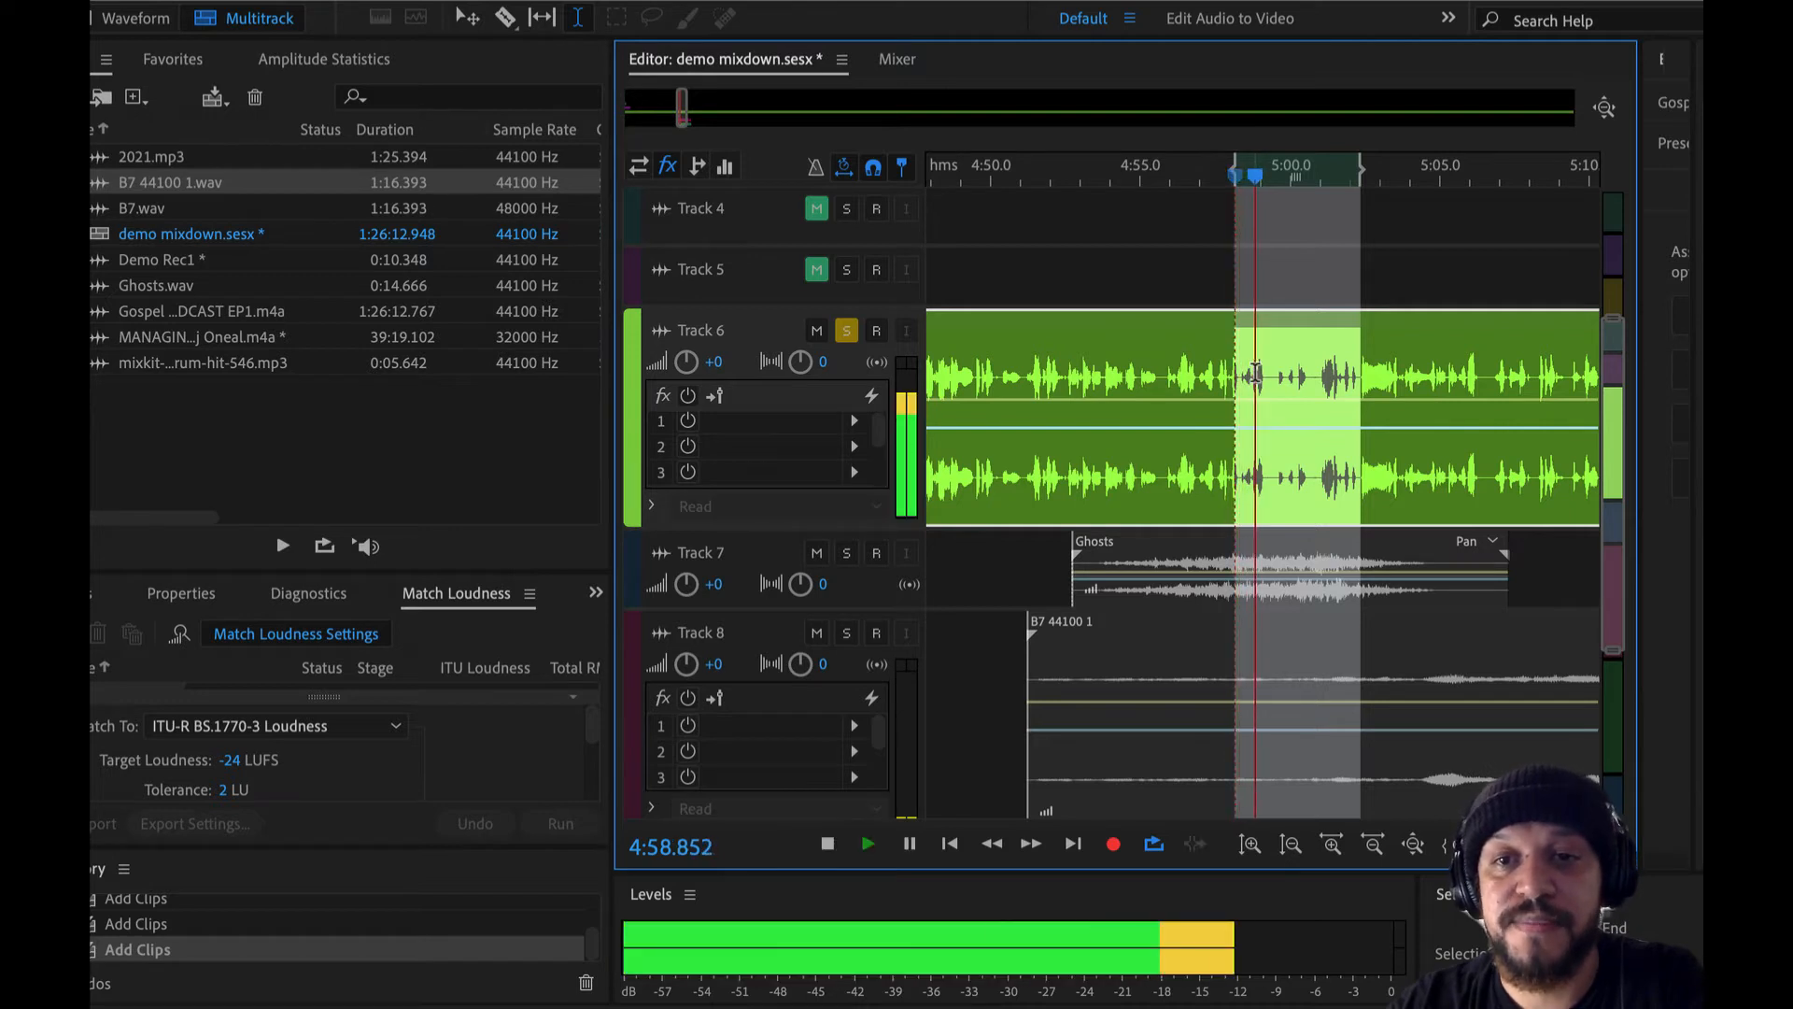
- Select the soloed podcast audio from about 5:01 to 5:07 and play it briefly
left_click_drag(1315, 348, 1512, 365)
key("space")
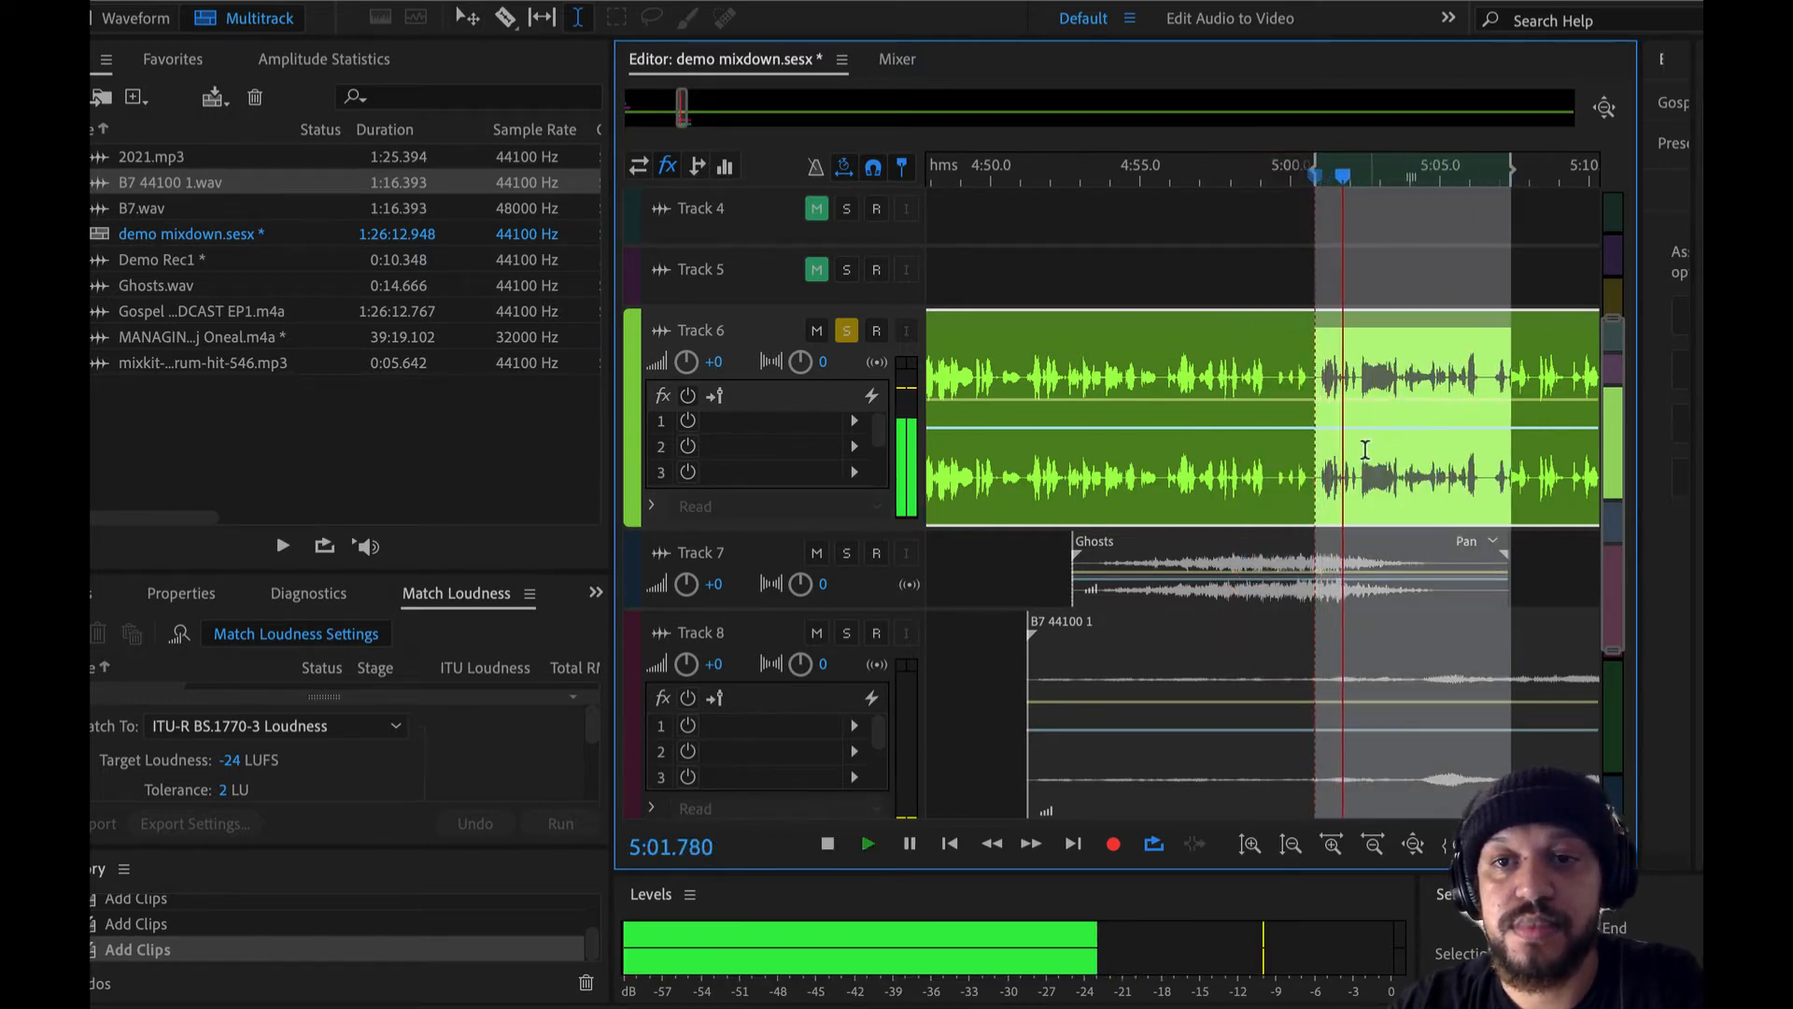
key("space")
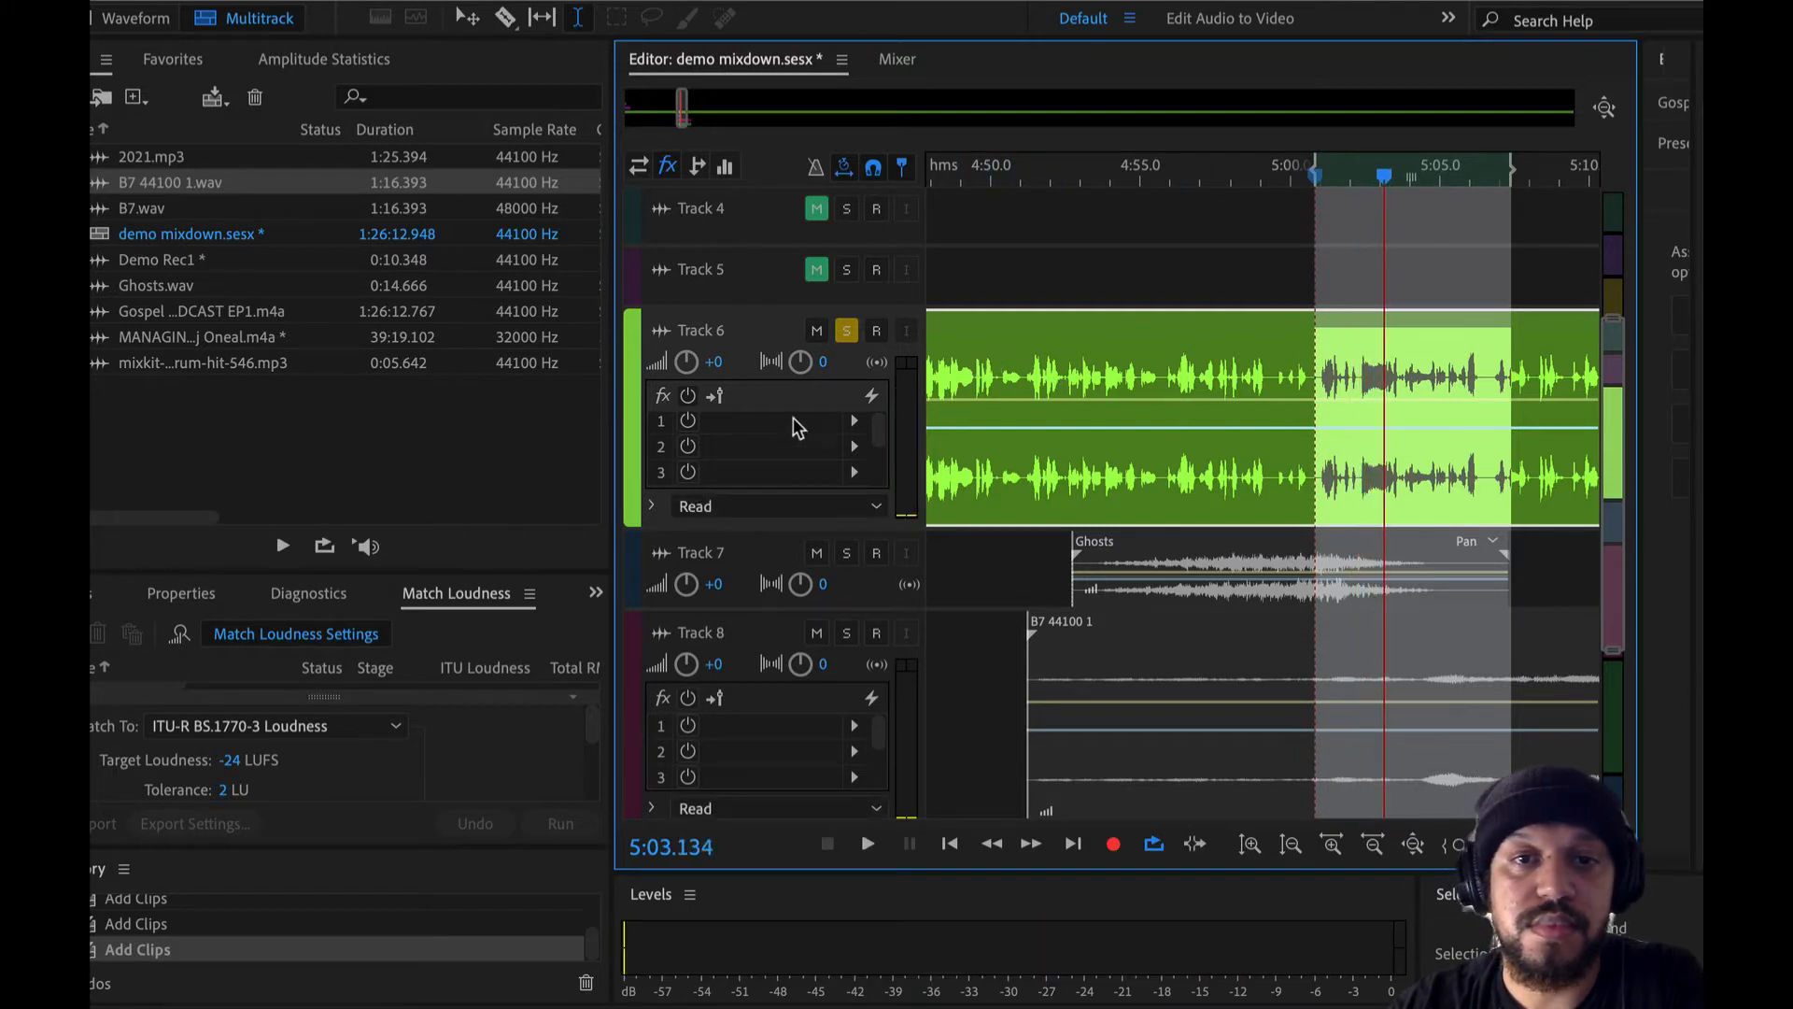
- Mute Track 6 instead of soloing it and play the remaining tracks from about 4:58 to 5:02
left_click(846, 331)
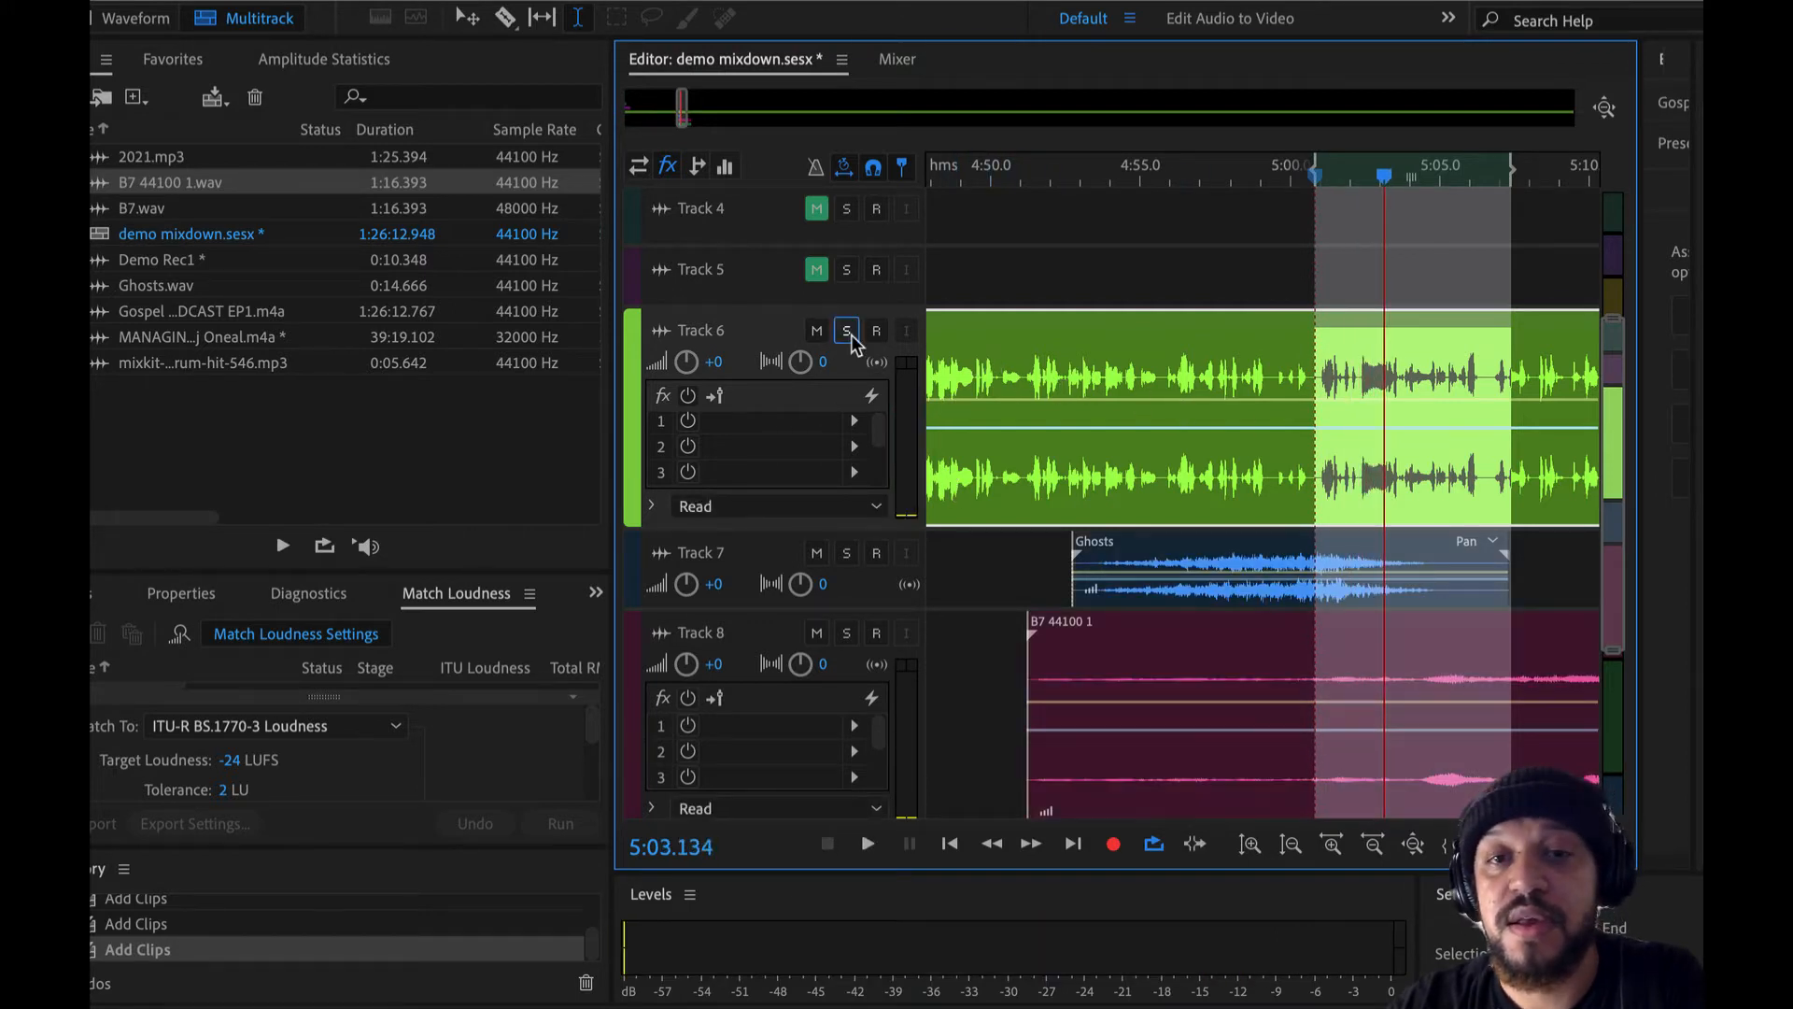
left_click(816, 330)
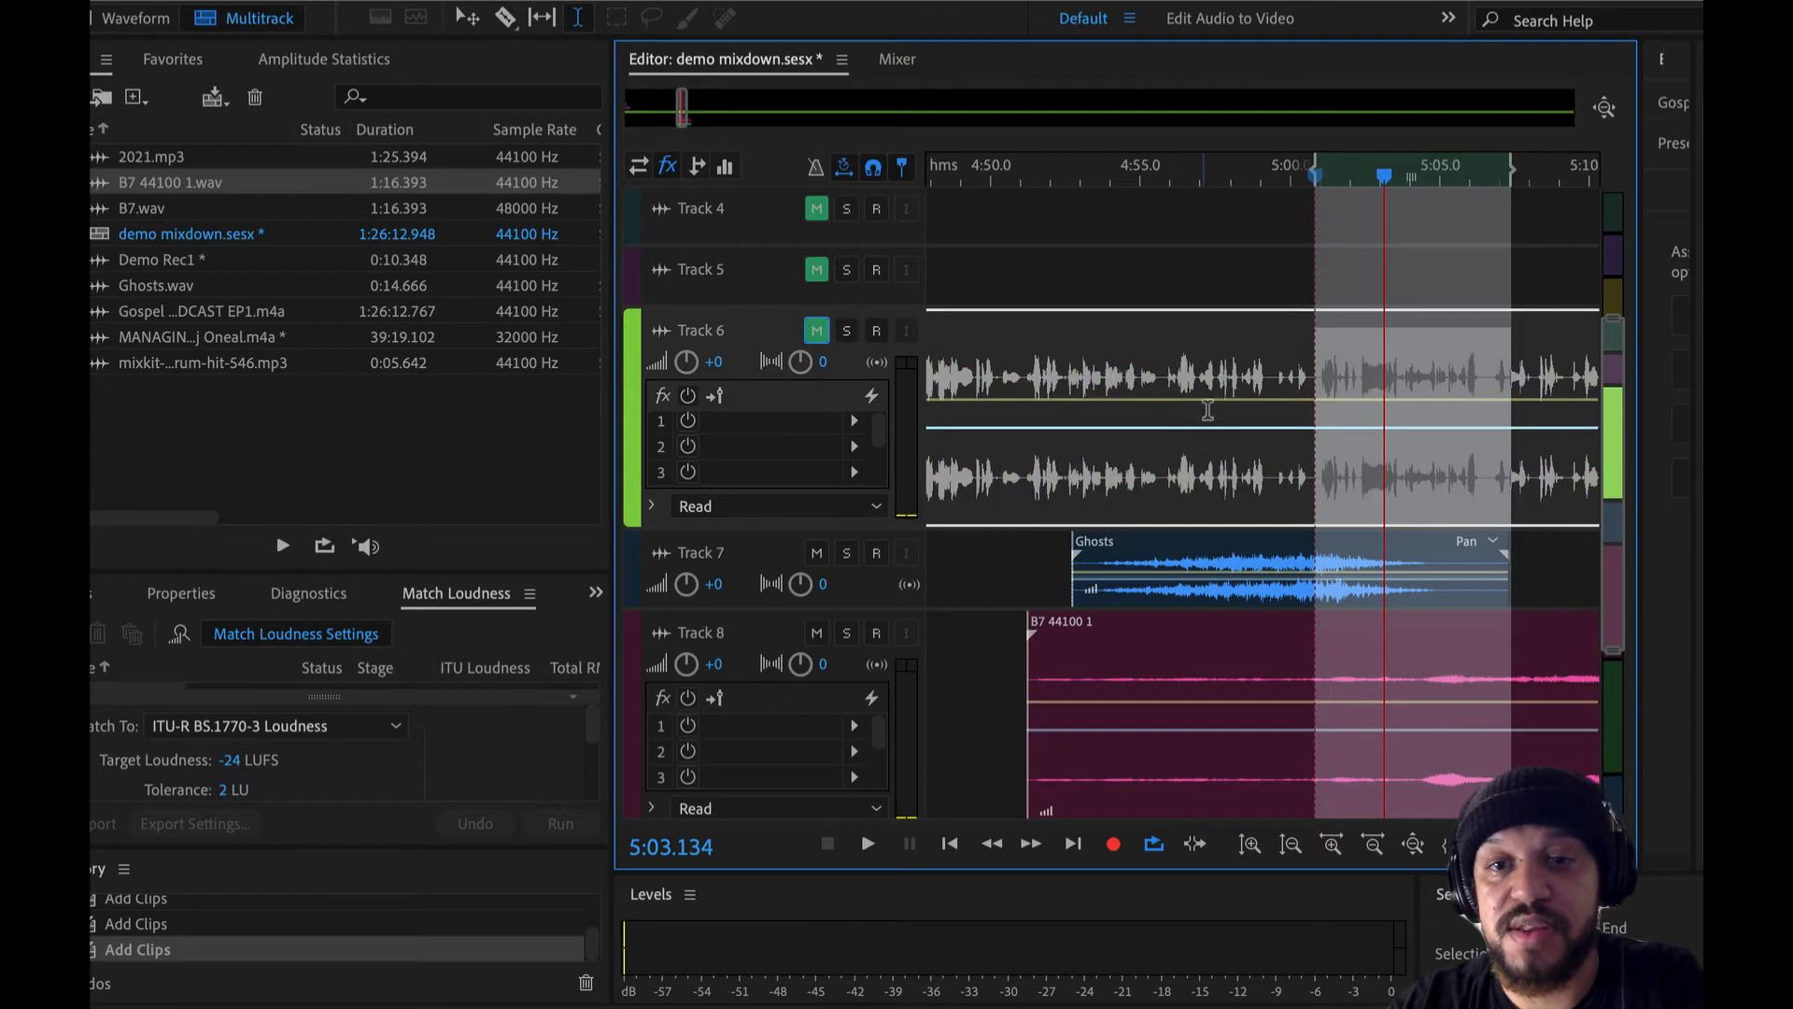
left_click_drag(1240, 362, 1345, 378)
key("space")
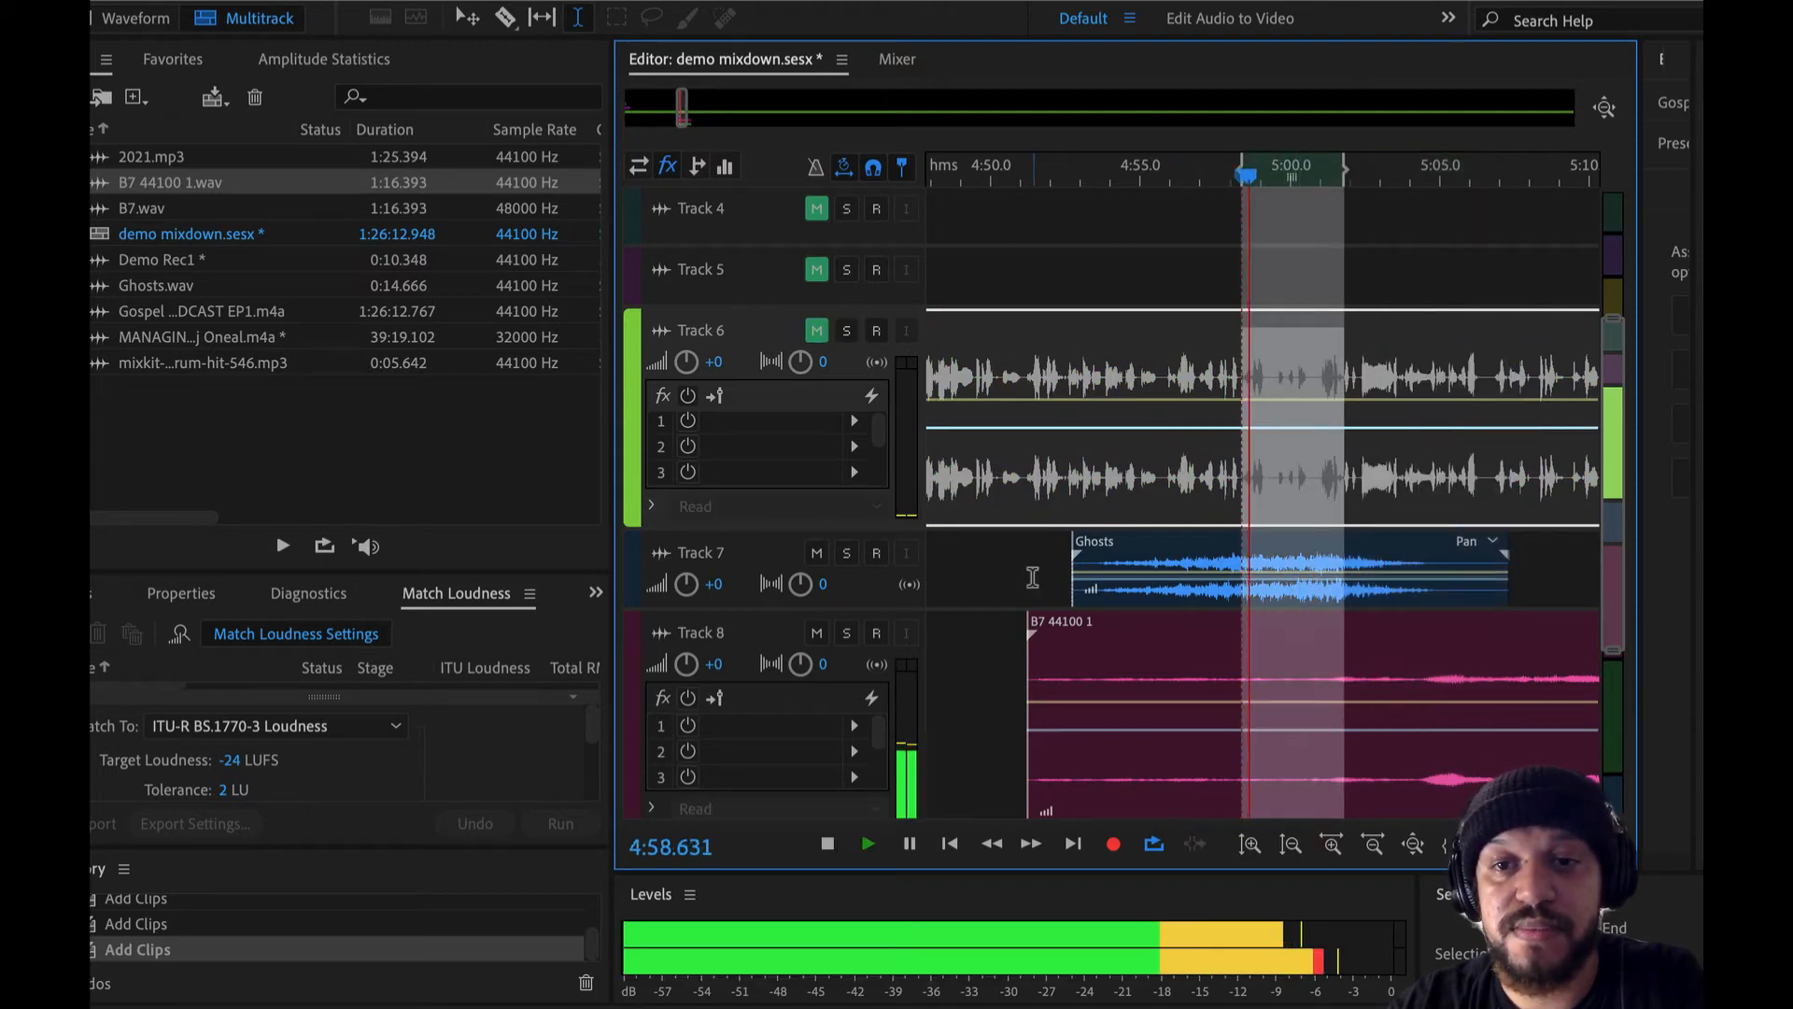
- Stop playback, unmute Track 6 and lower its volume to -18.3 dB
key("space")
left_click(816, 330)
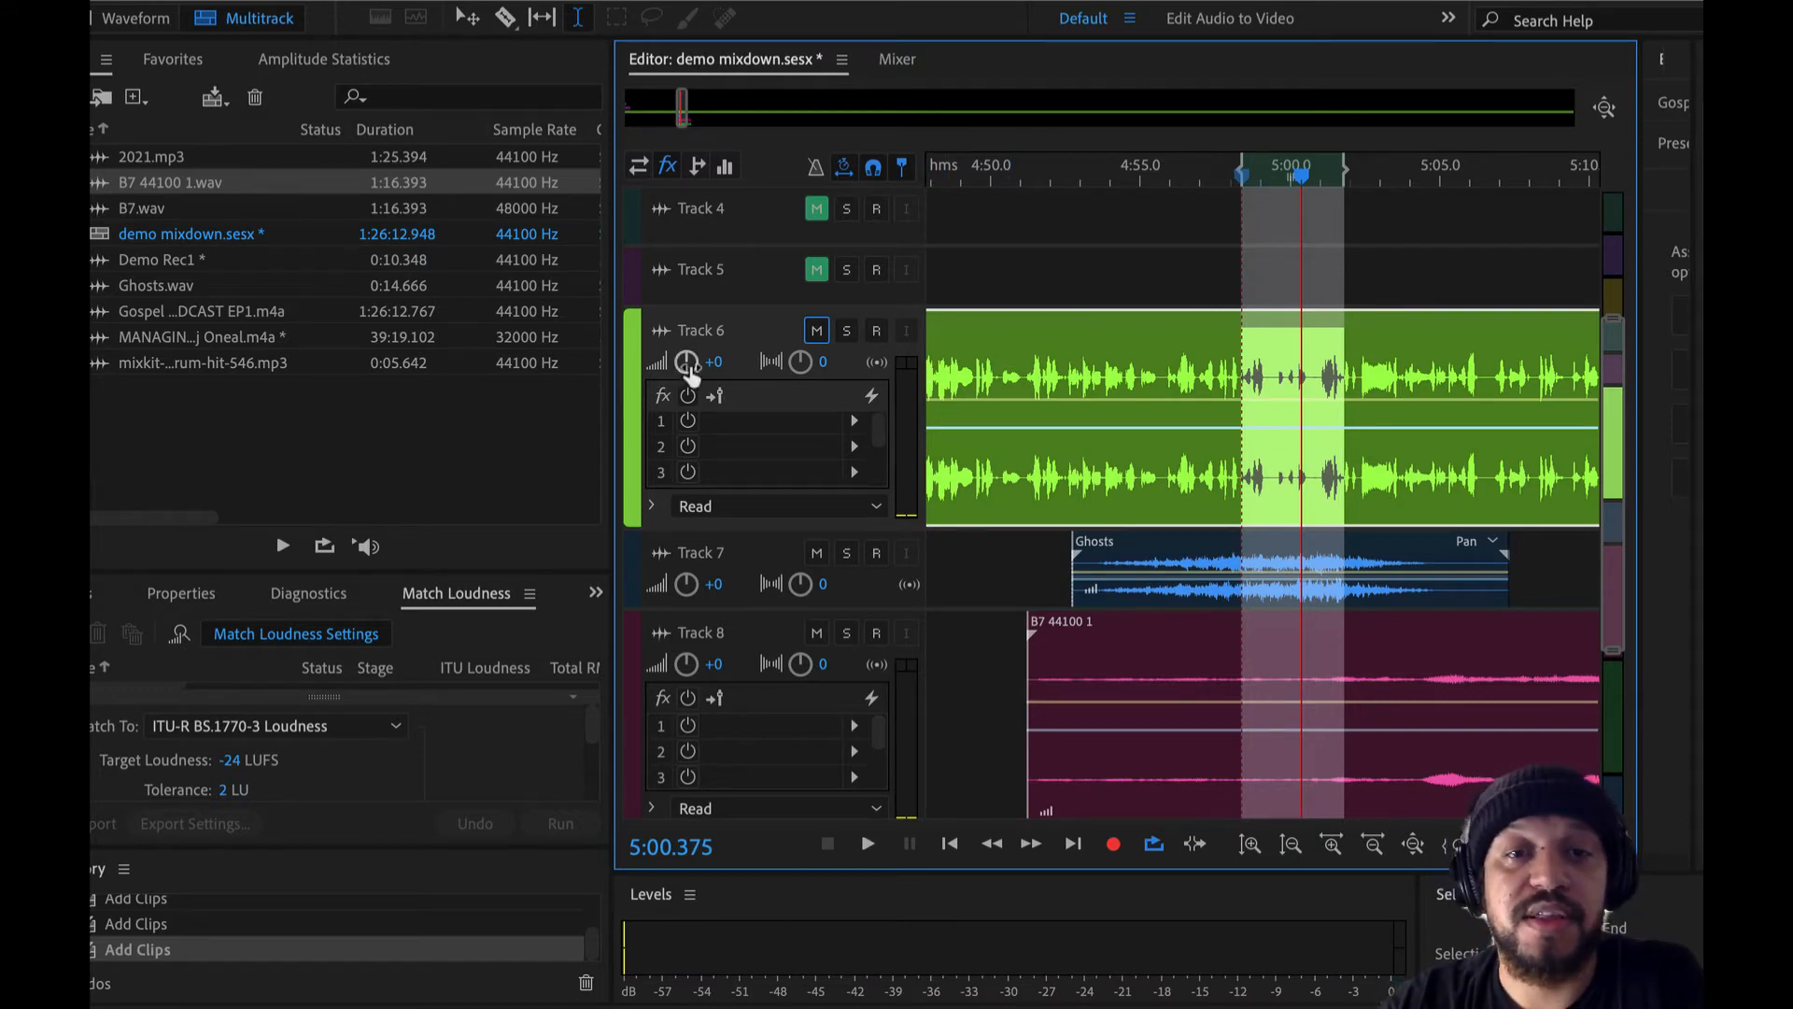
mouse_move(689, 369)
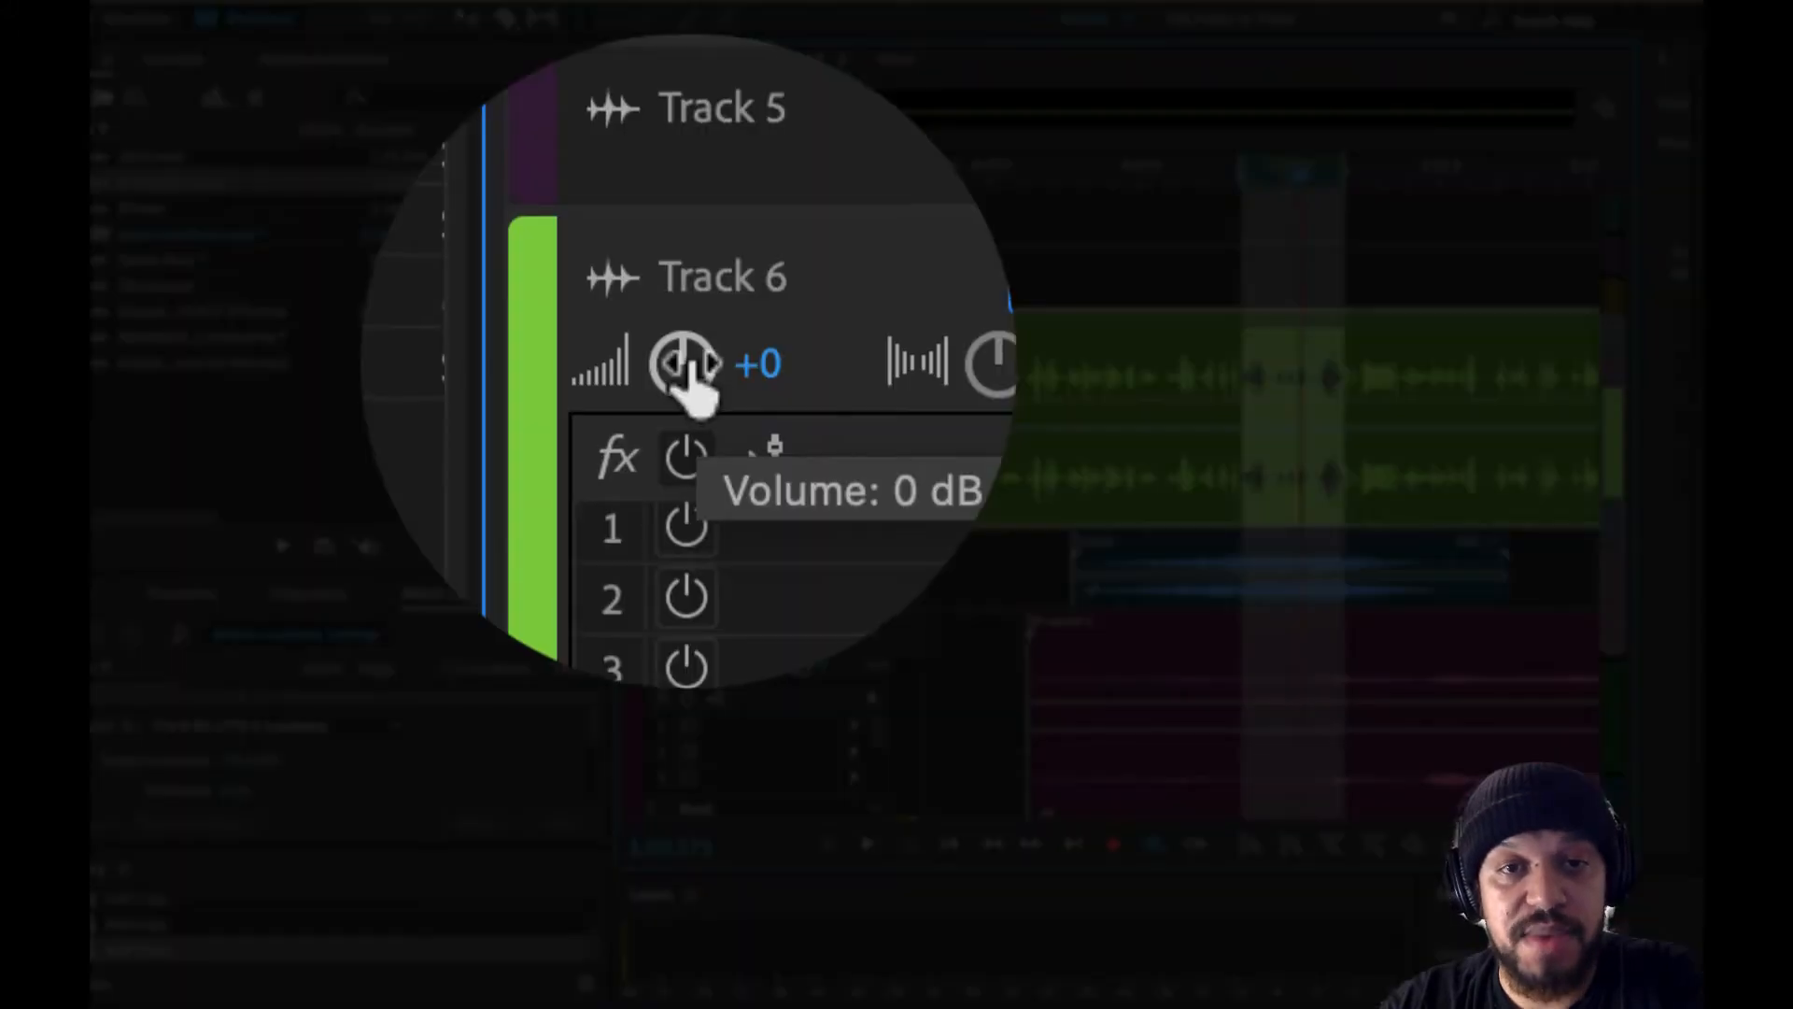
left_click_drag(687, 361, 602, 378)
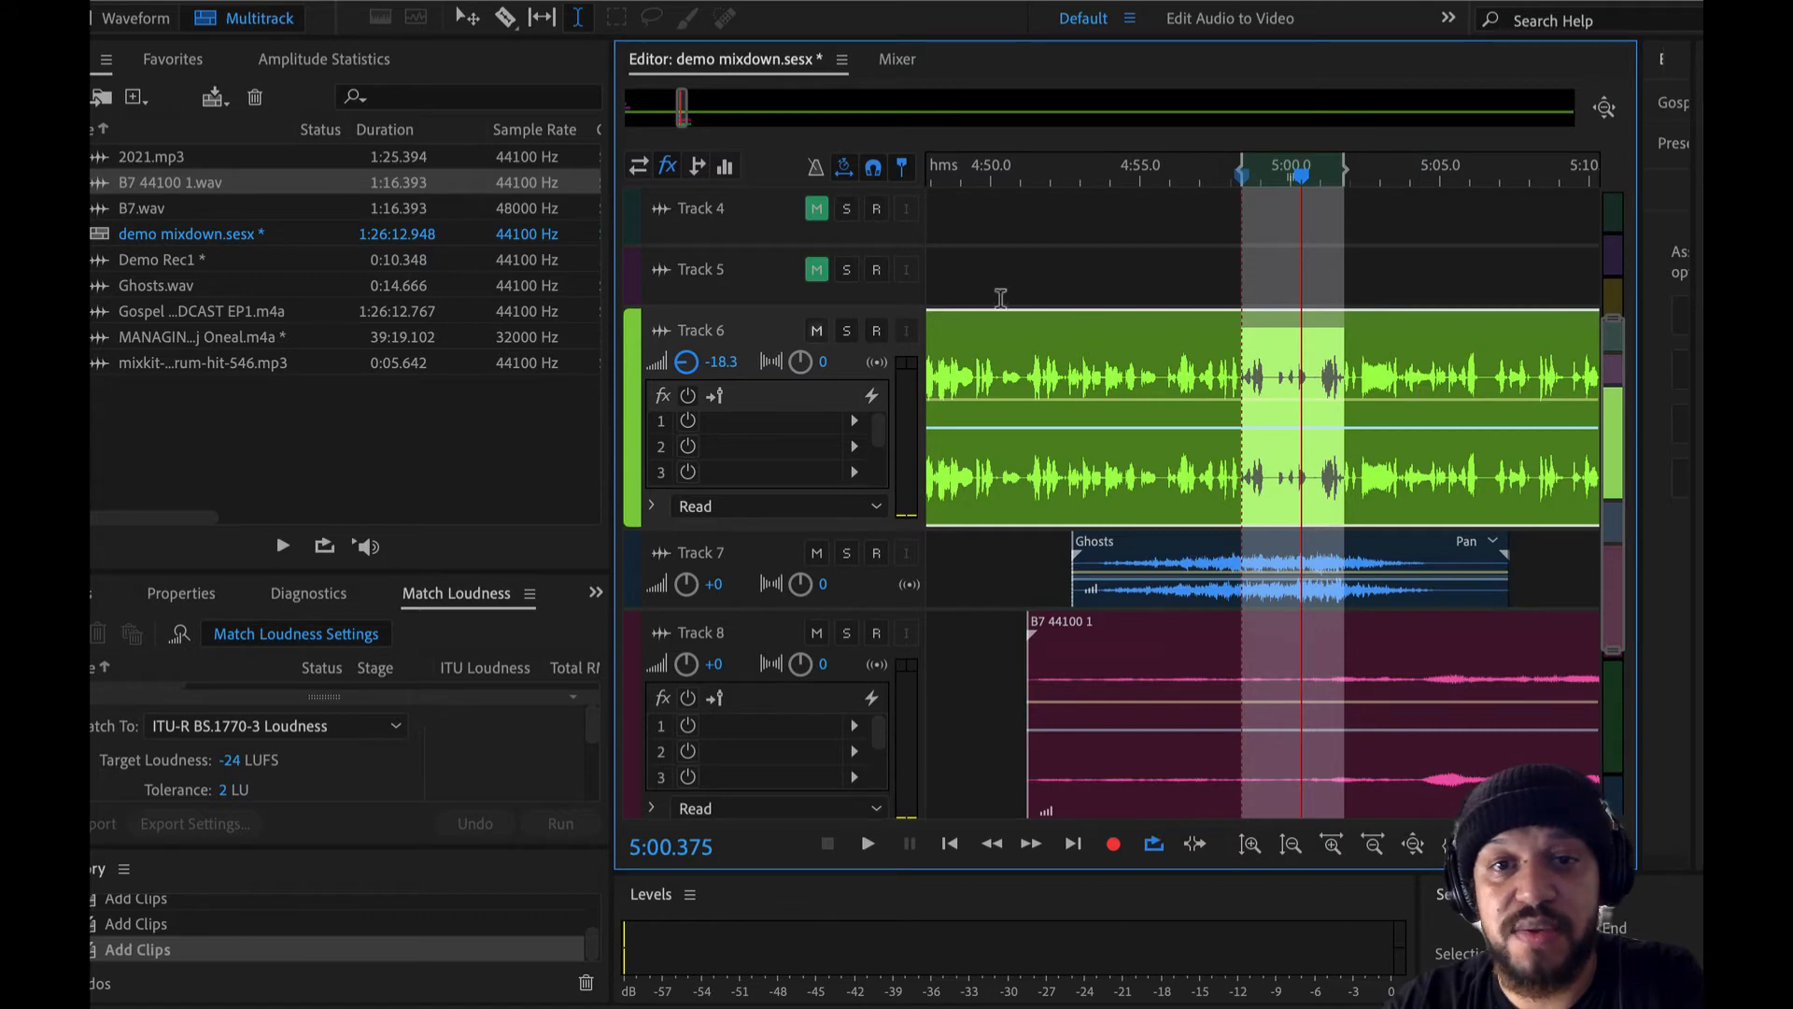
- Try placing the B7 44100 1 and Ghosts clips on Track 6, after the remaining podcast clip
scroll(1072, 359, "down", 10)
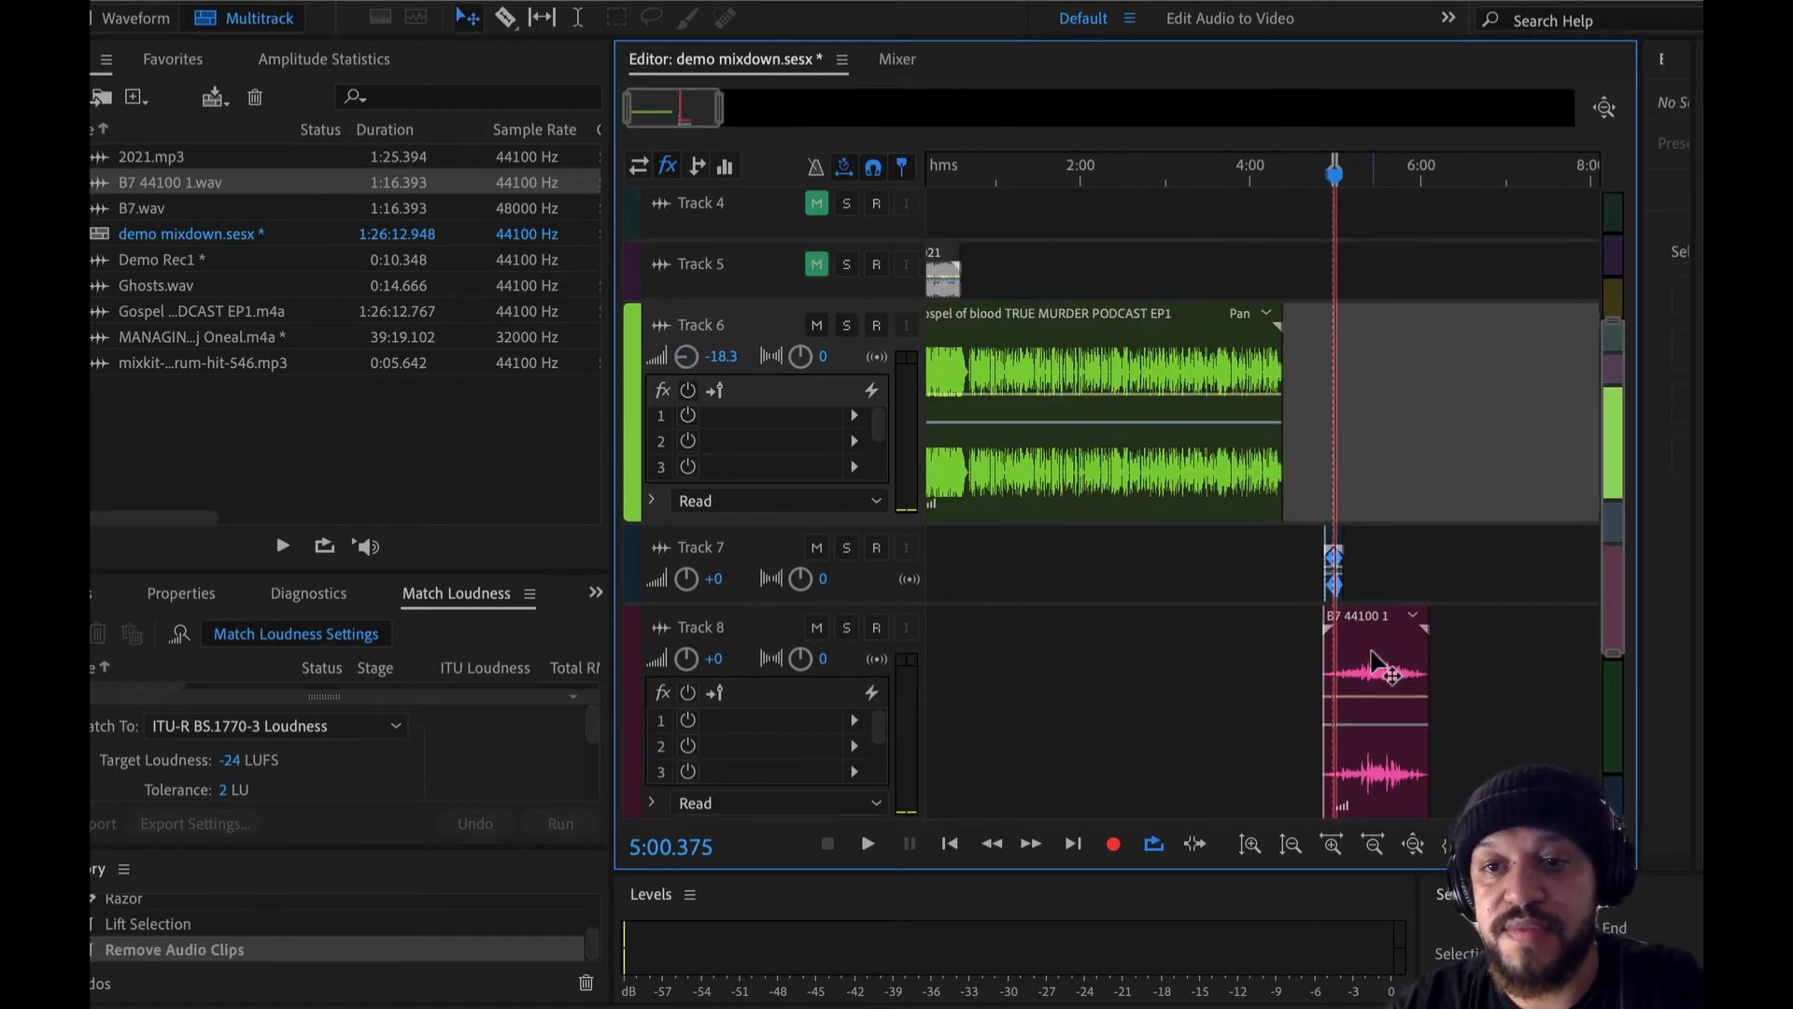
left_click_drag(1387, 667, 1363, 393)
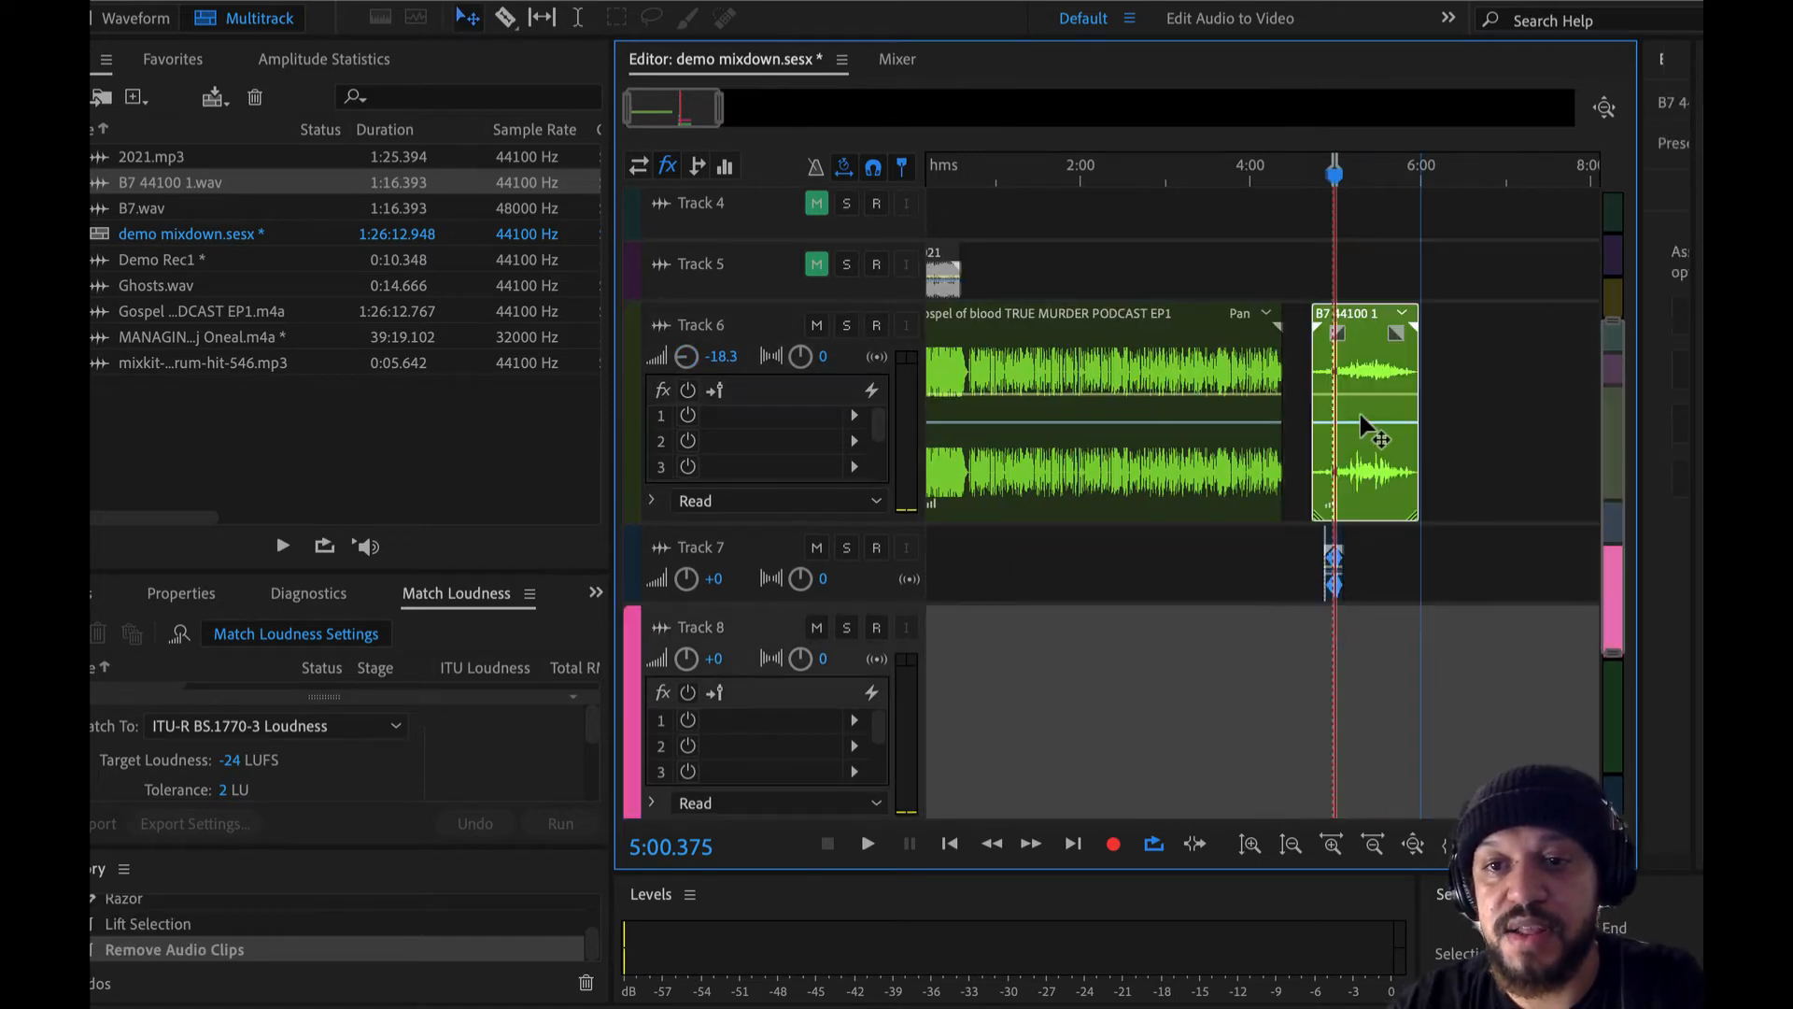
scroll(1336, 556, "up", 3)
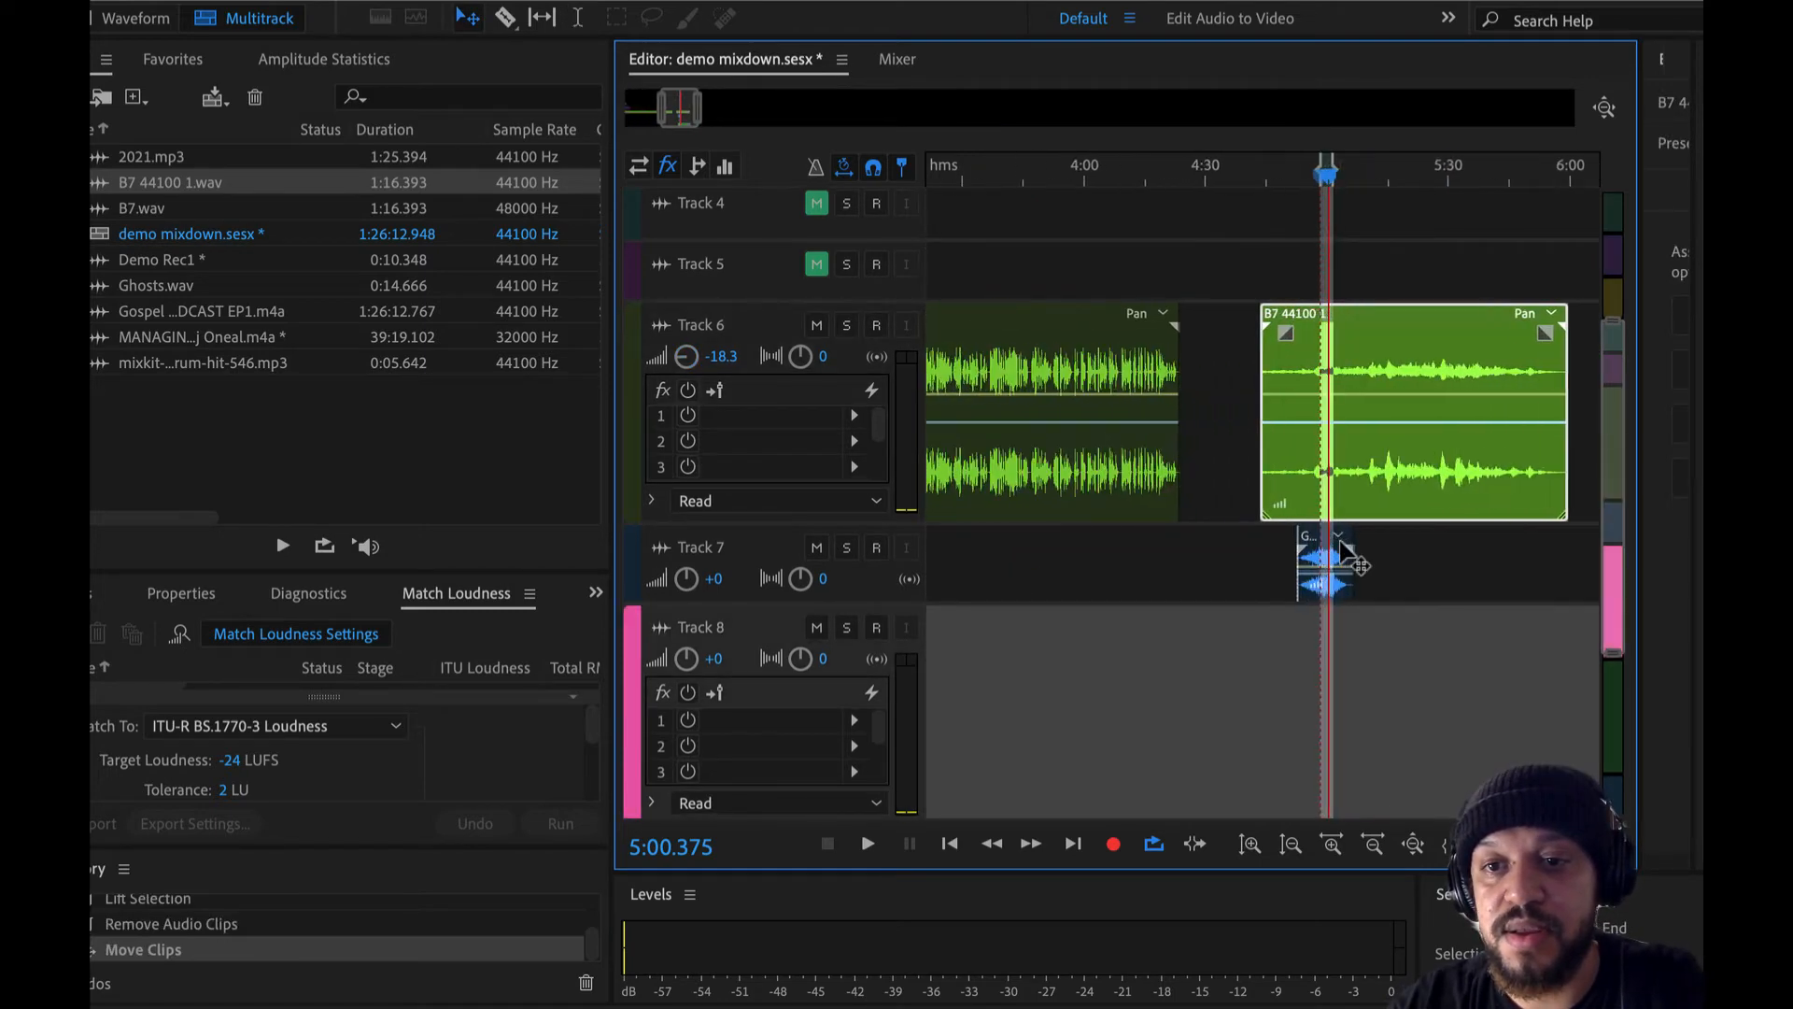
left_click_drag(1327, 558, 1562, 411)
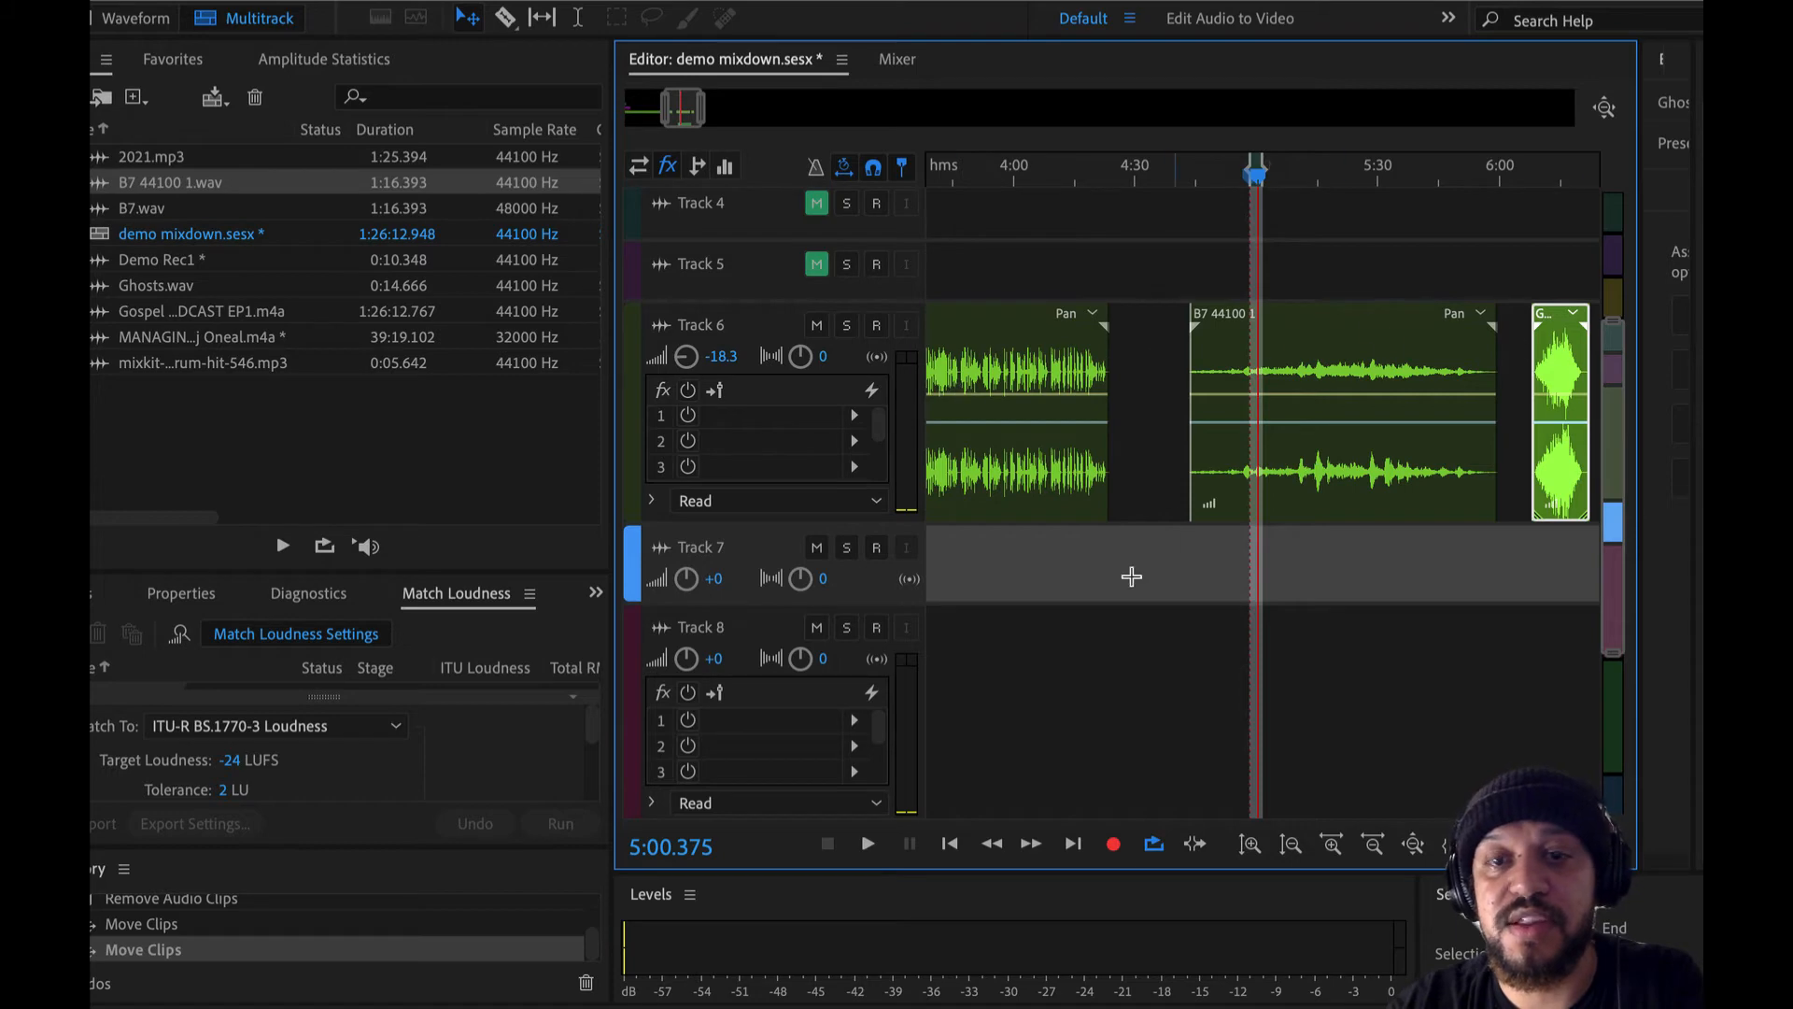
- Undo both clip moves onto Track 6 and the removal of the podcast clips
key("ctrl+z")
key("ctrl+z")
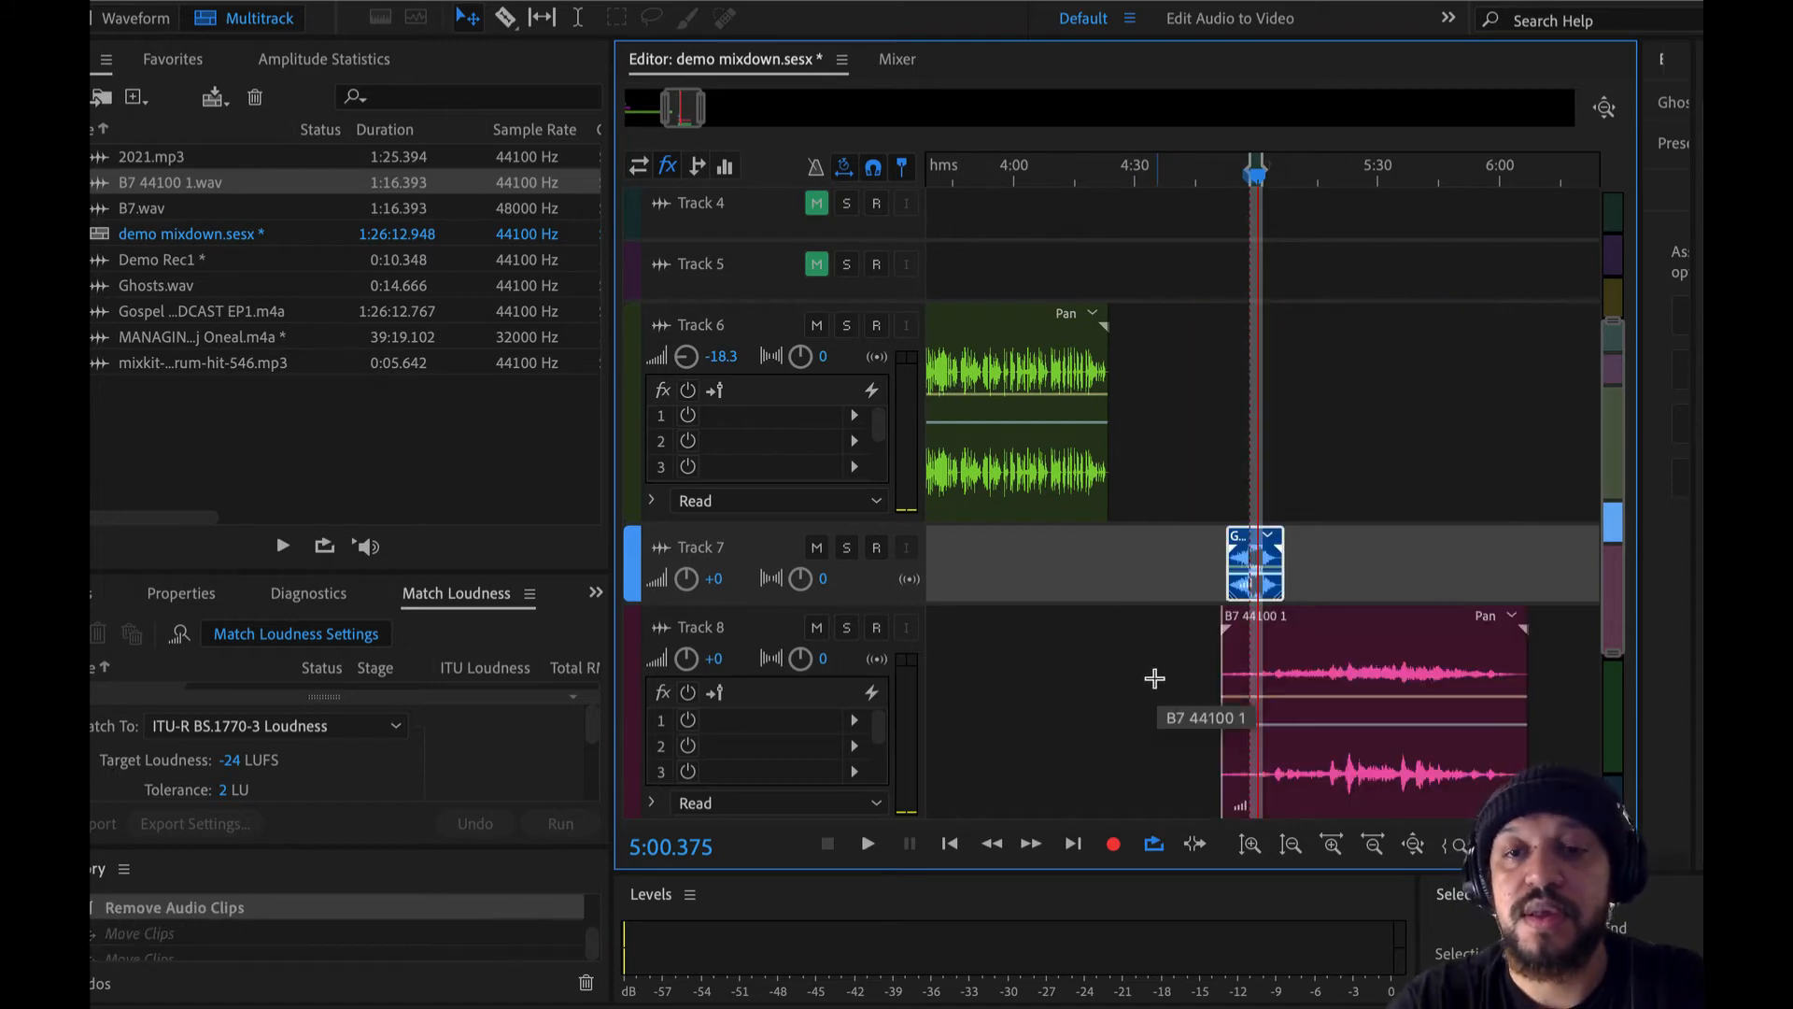
key("ctrl+z")
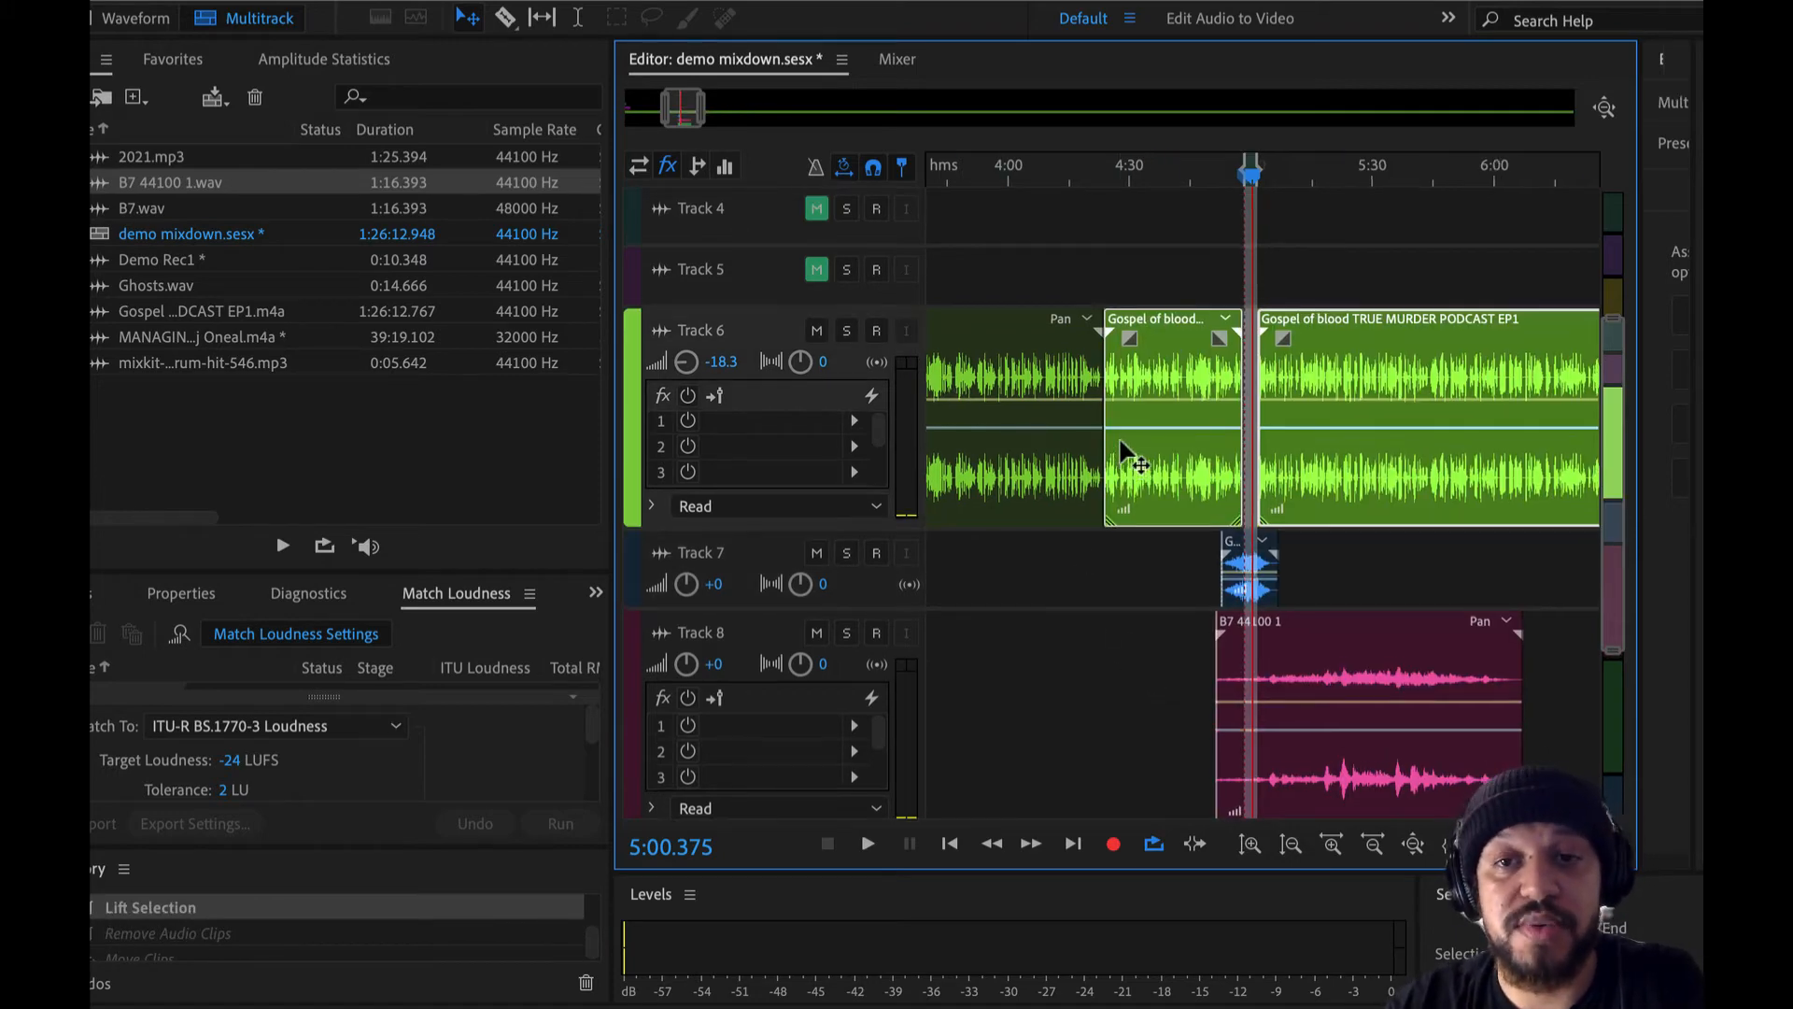
- Select the Track 6 podcast clip starting near 4:24 and add volume keyframes forming a rise from silence at its start
scroll(1130, 458, "up", 3)
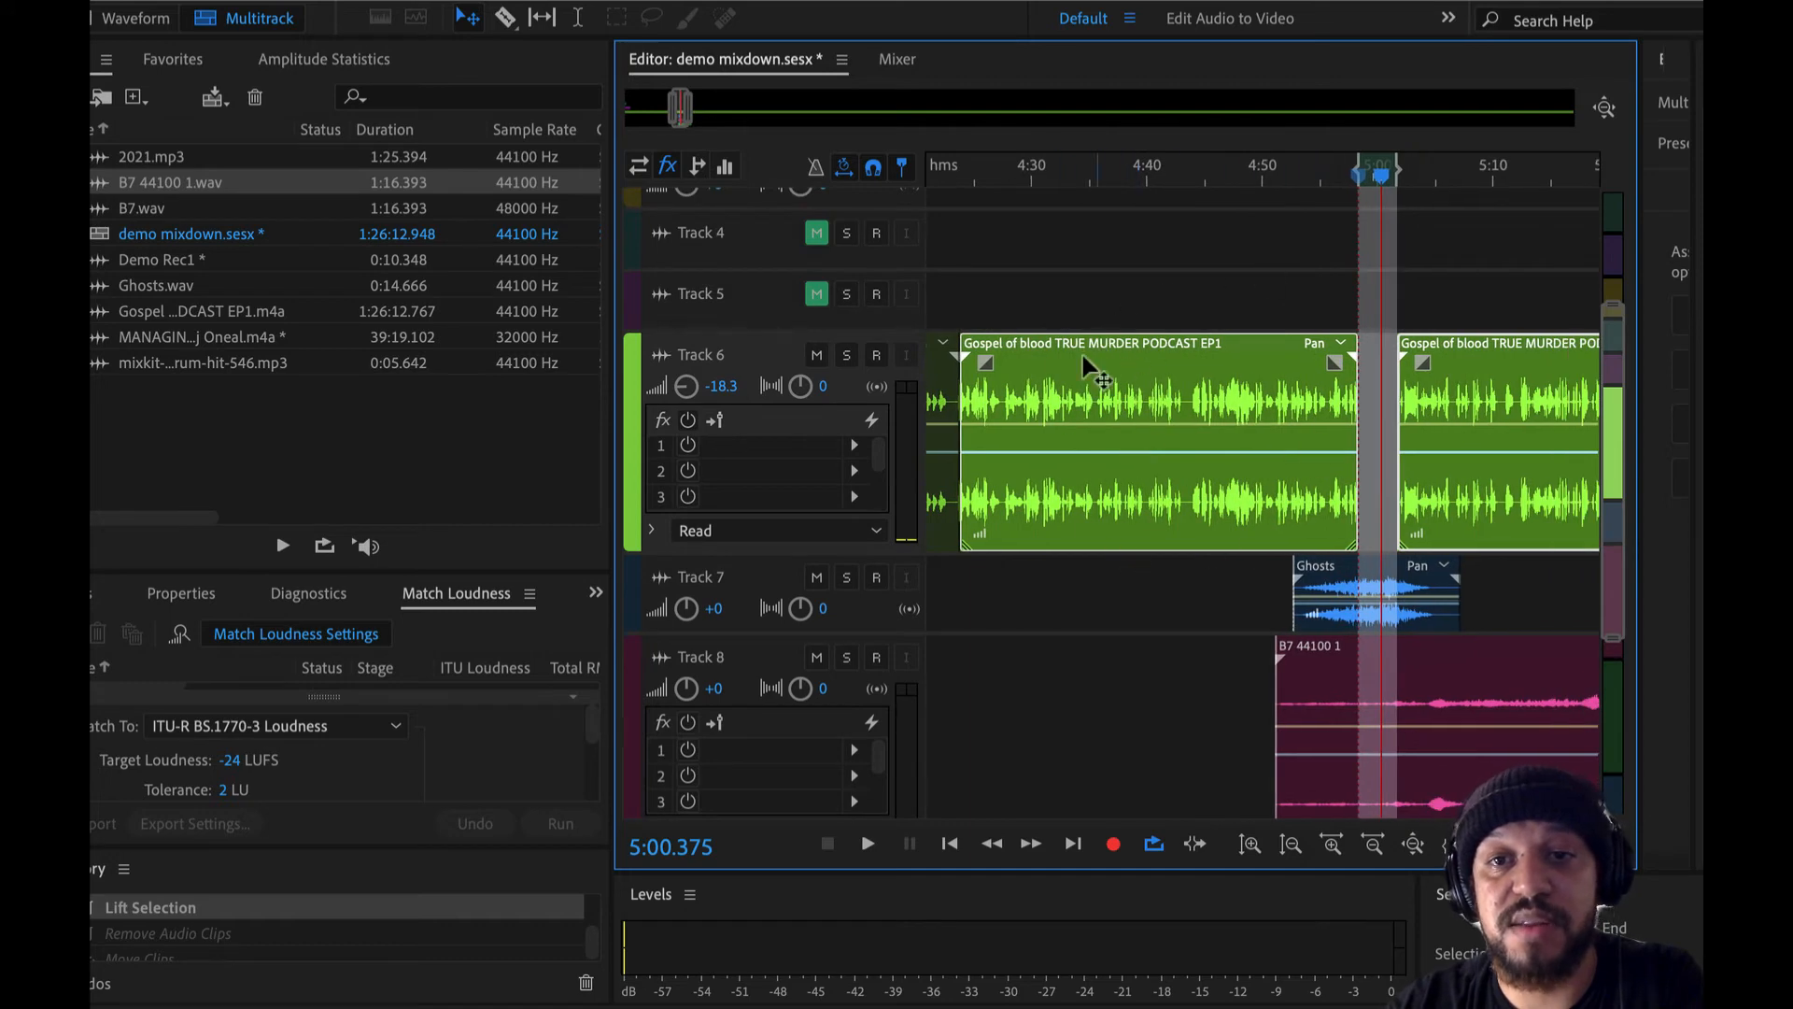
left_click(1182, 303)
left_click(1165, 380)
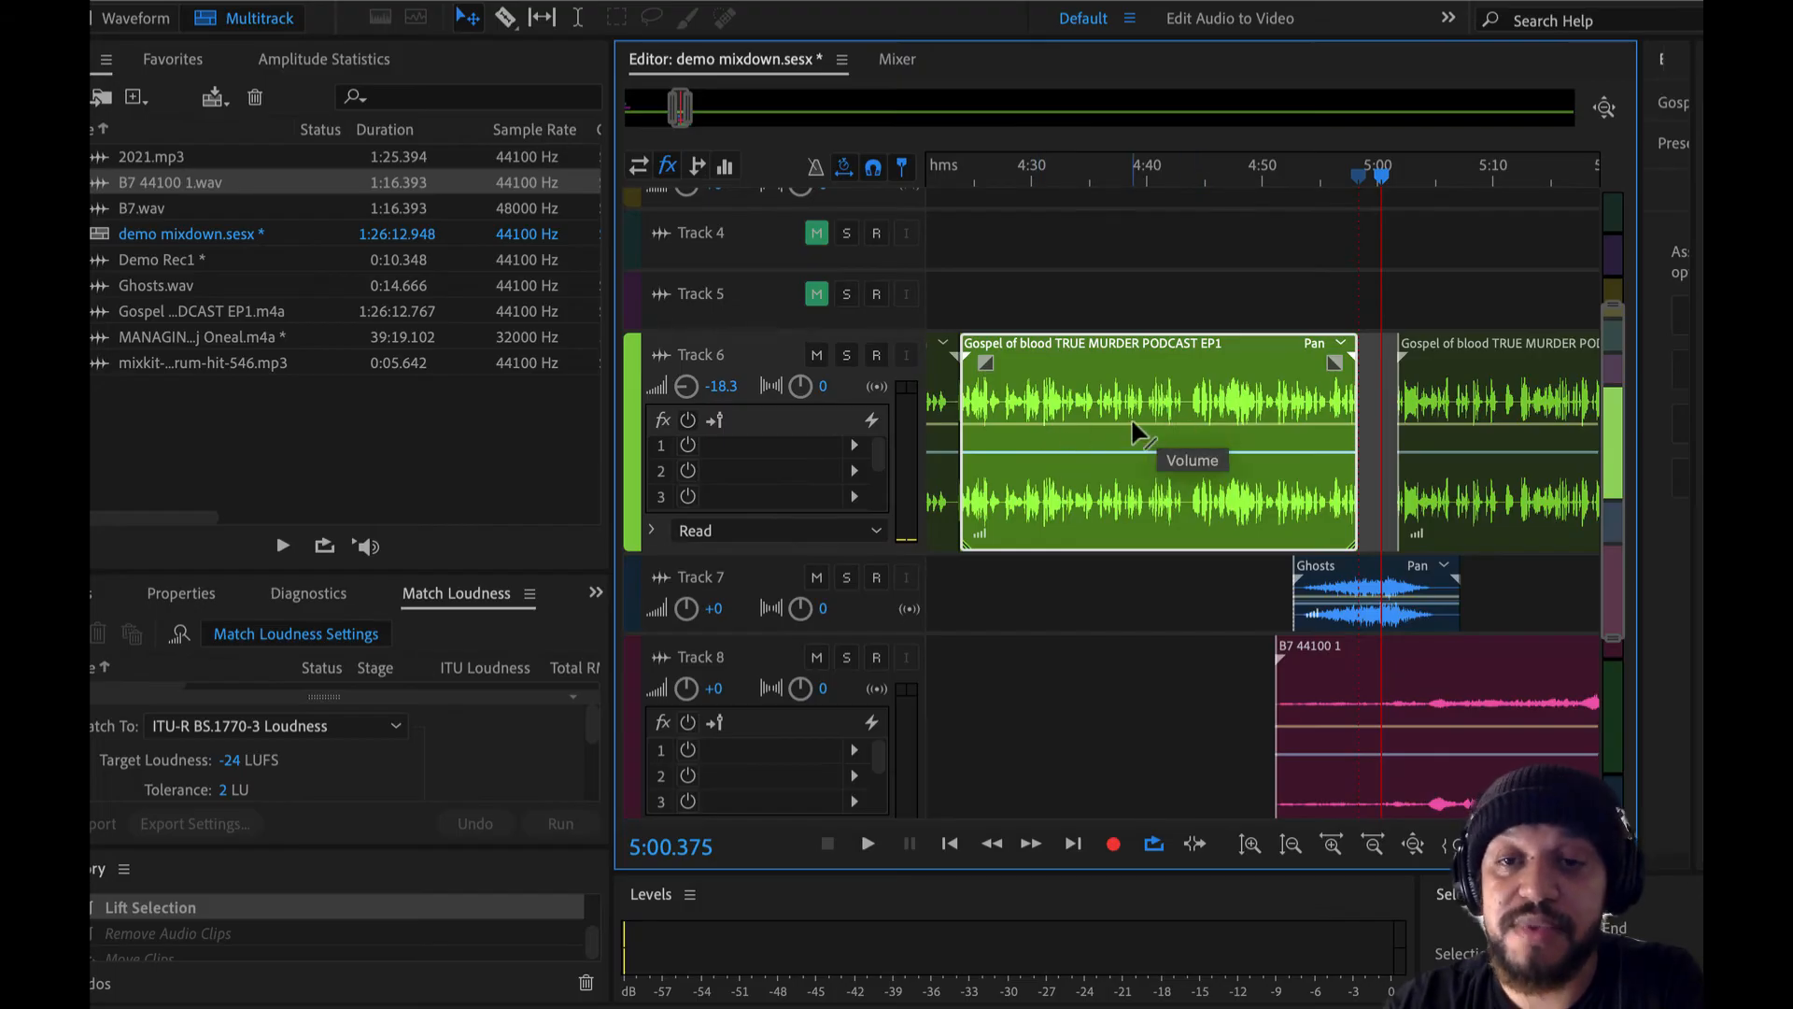
left_click(1009, 425)
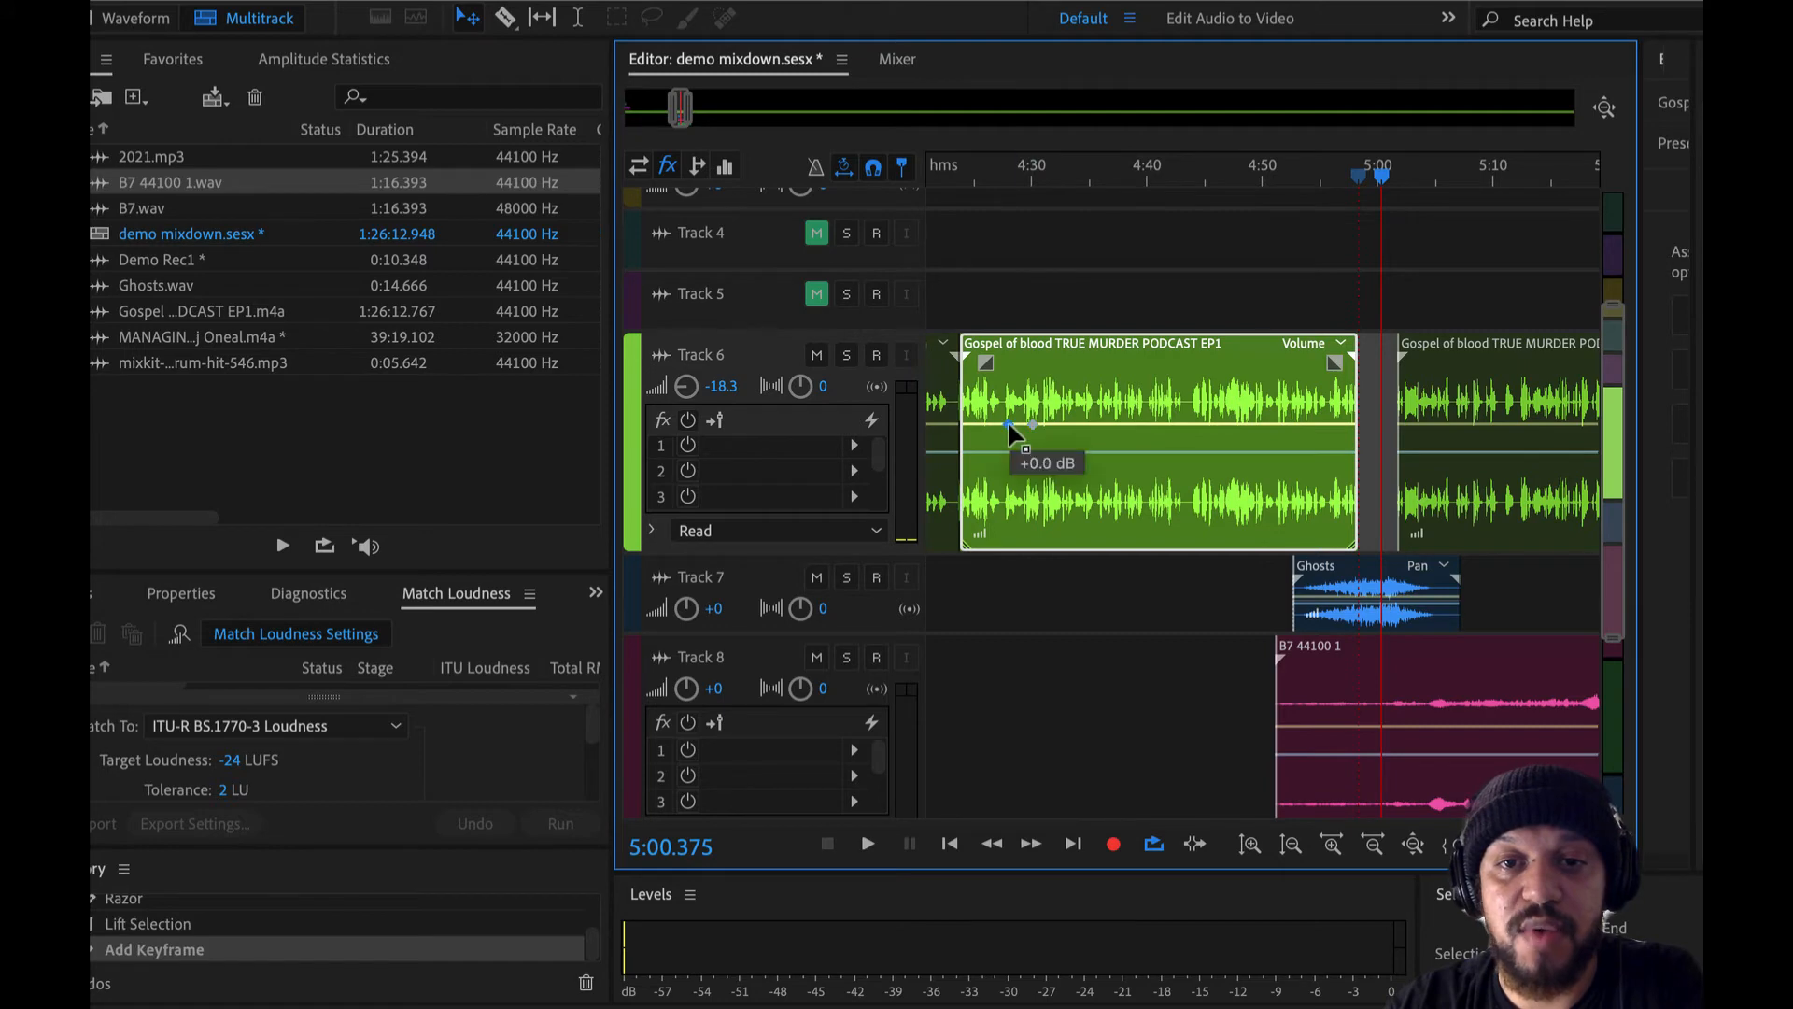
left_click_drag(1009, 424, 979, 544)
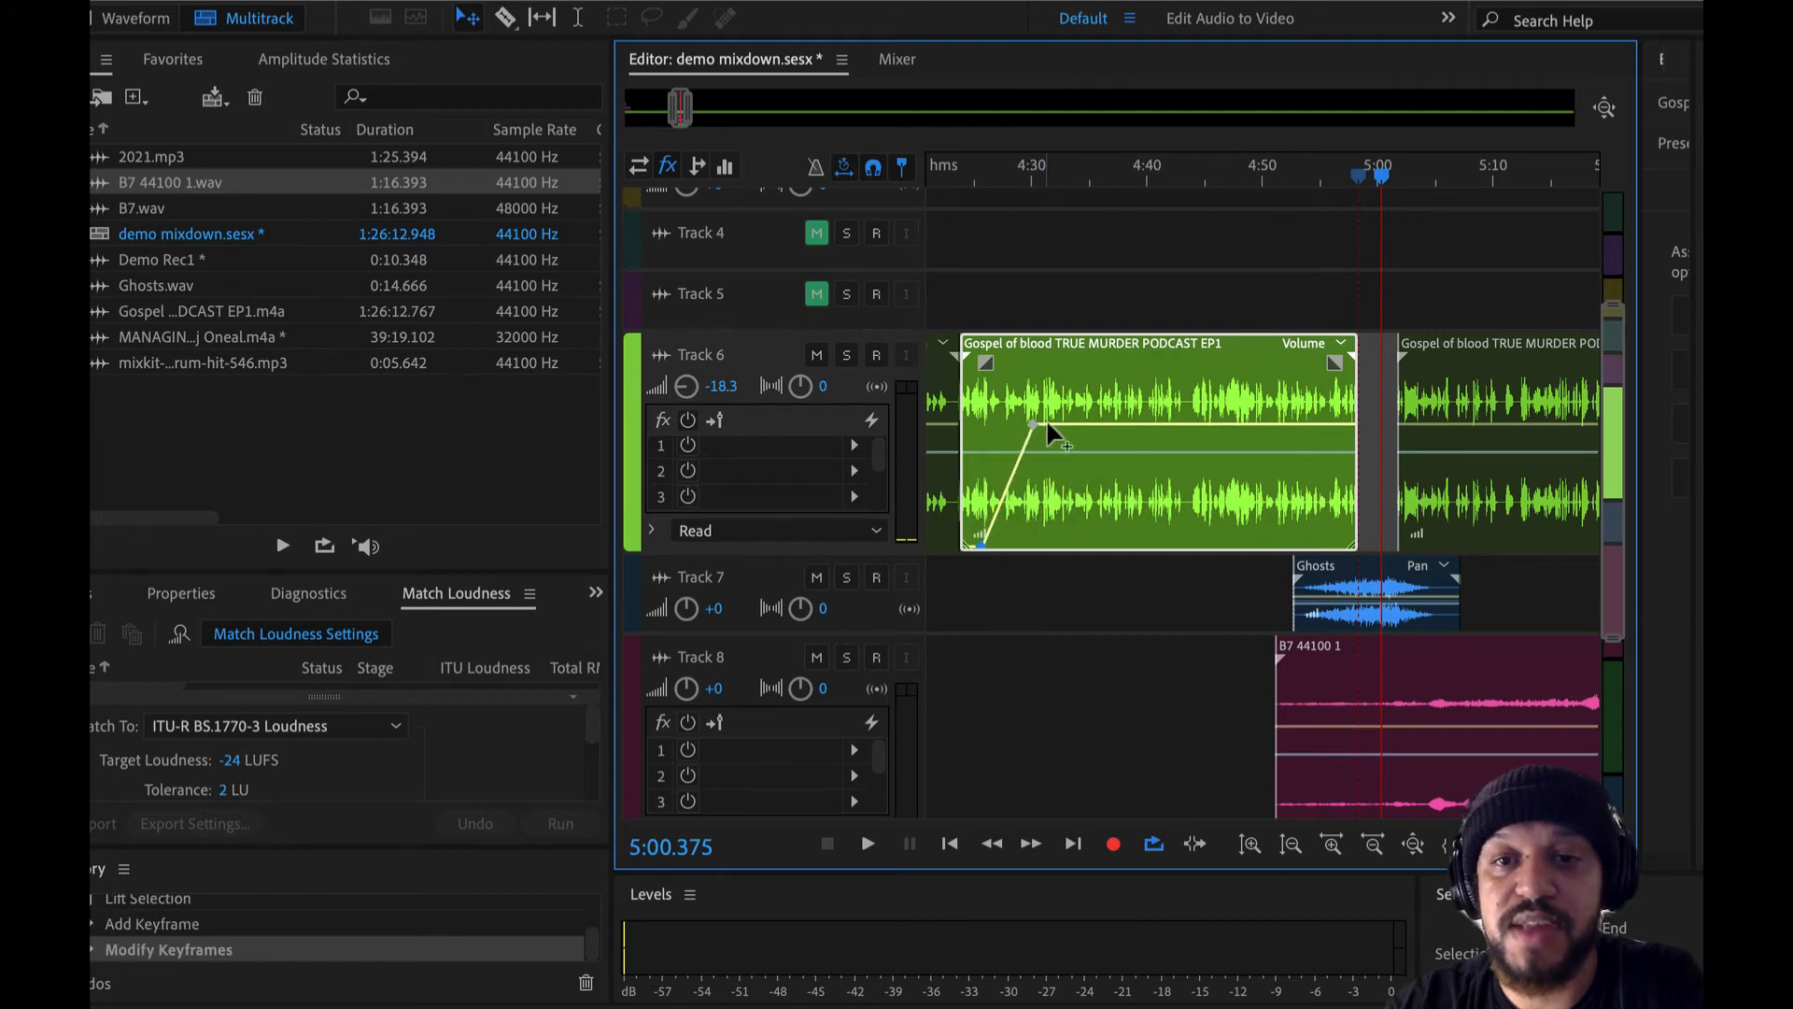
- Lower the clip's volume envelope after the peak with another keyframe, shift the clip slightly later and raise that keyframe a little
left_click_drag(1048, 425, 1071, 529)
left_click_drag(1006, 474, 1054, 469)
scroll(1054, 469, "up", 5)
scroll(1052, 474, "down", 3)
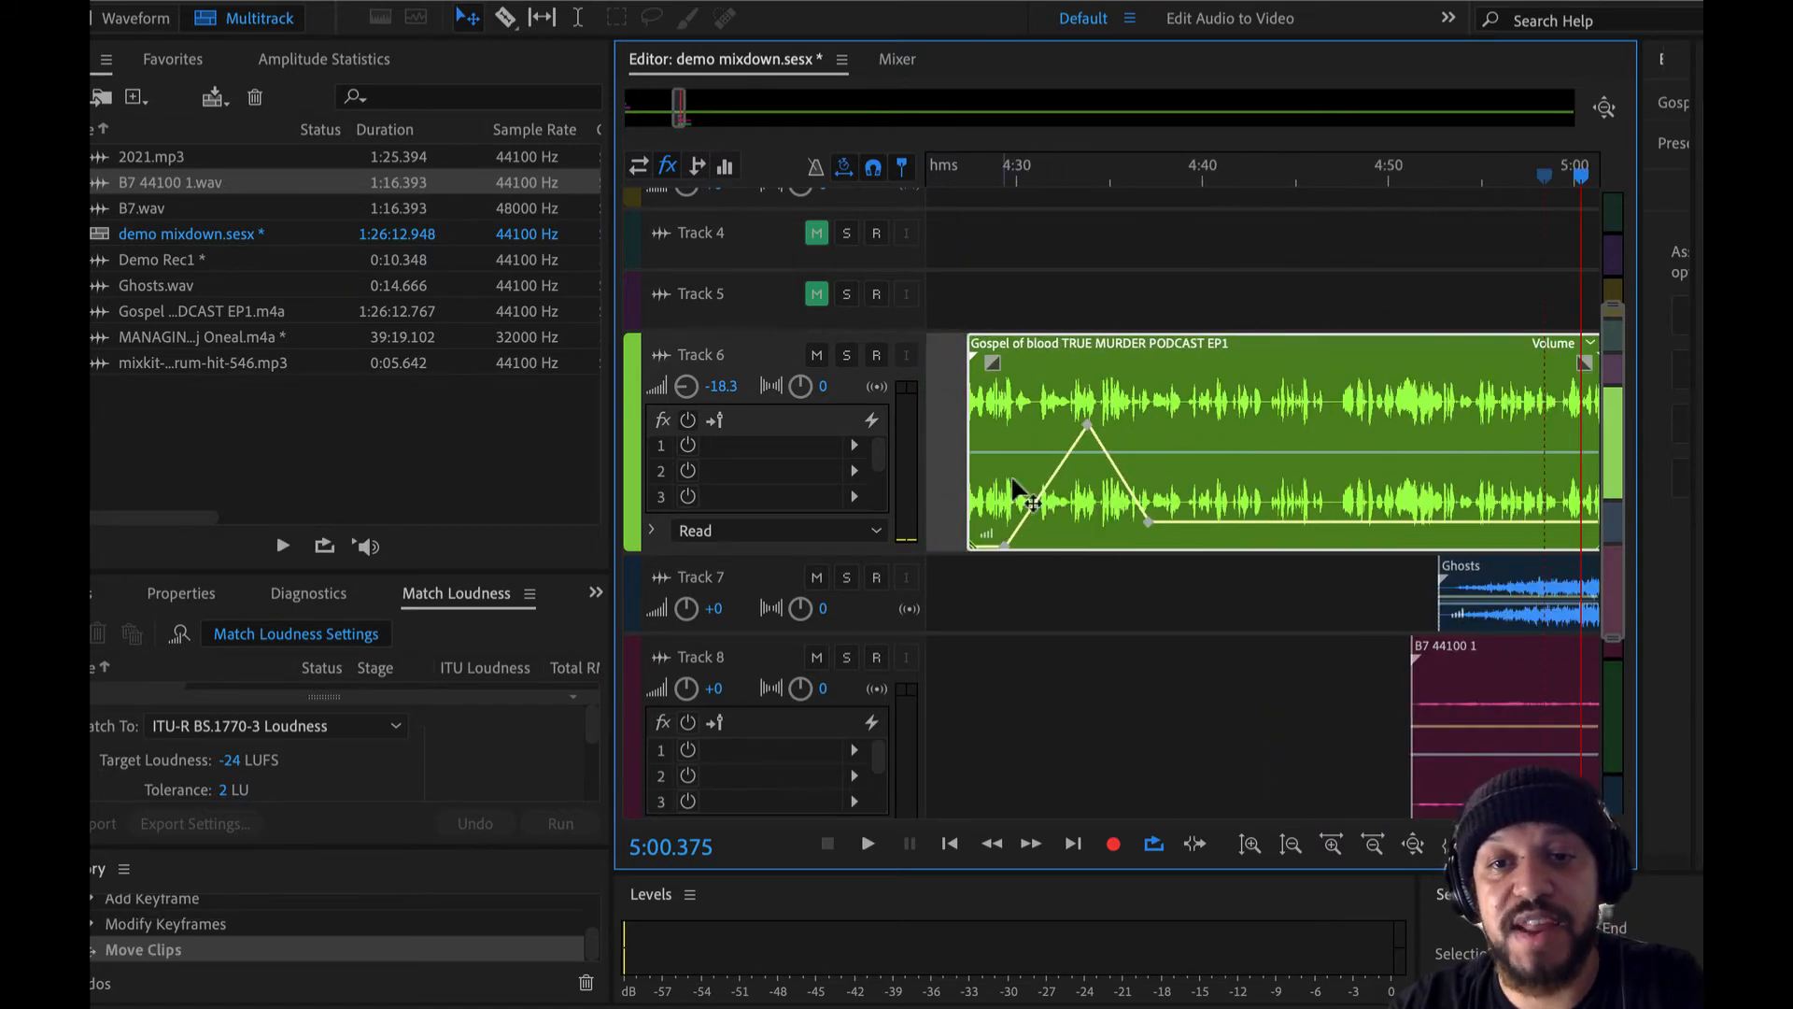
mouse_move(1149, 522)
left_mouse_down()
mouse_move(1151, 458)
mouse_move(1149, 496)
left_mouse_up()
scroll(1168, 496, "up", 2)
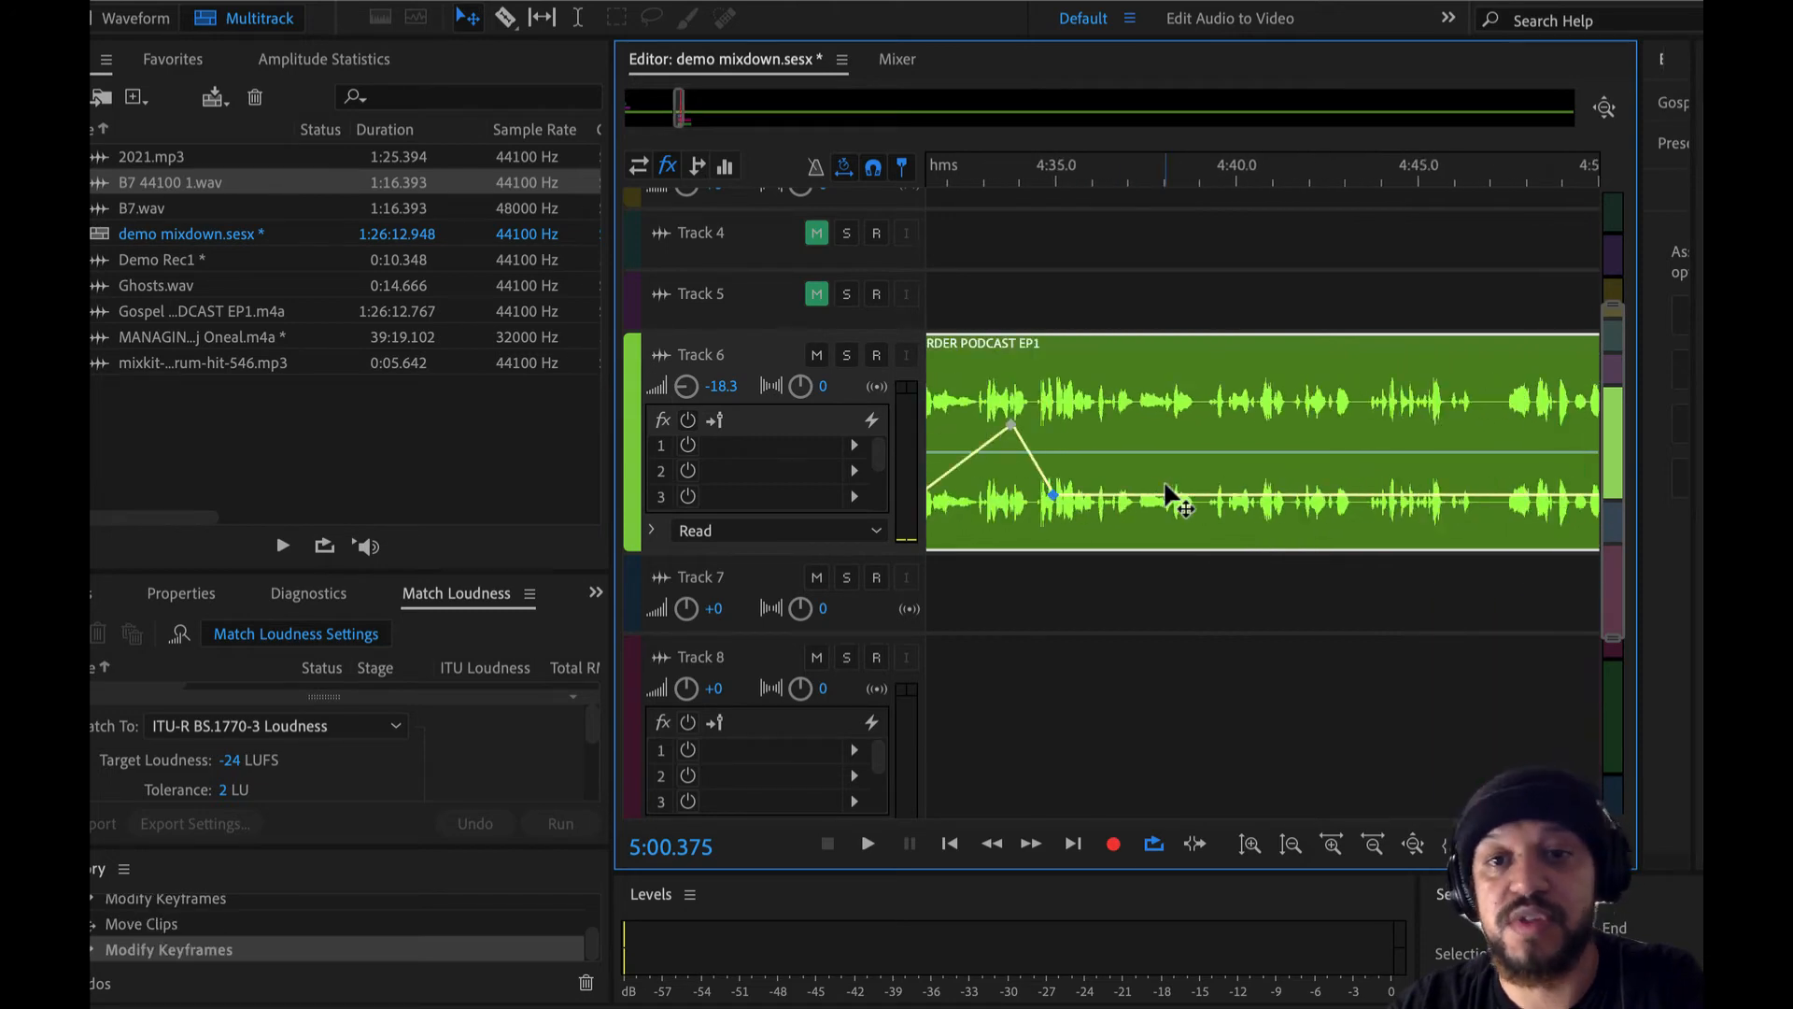
scroll(1168, 496, "down", 4)
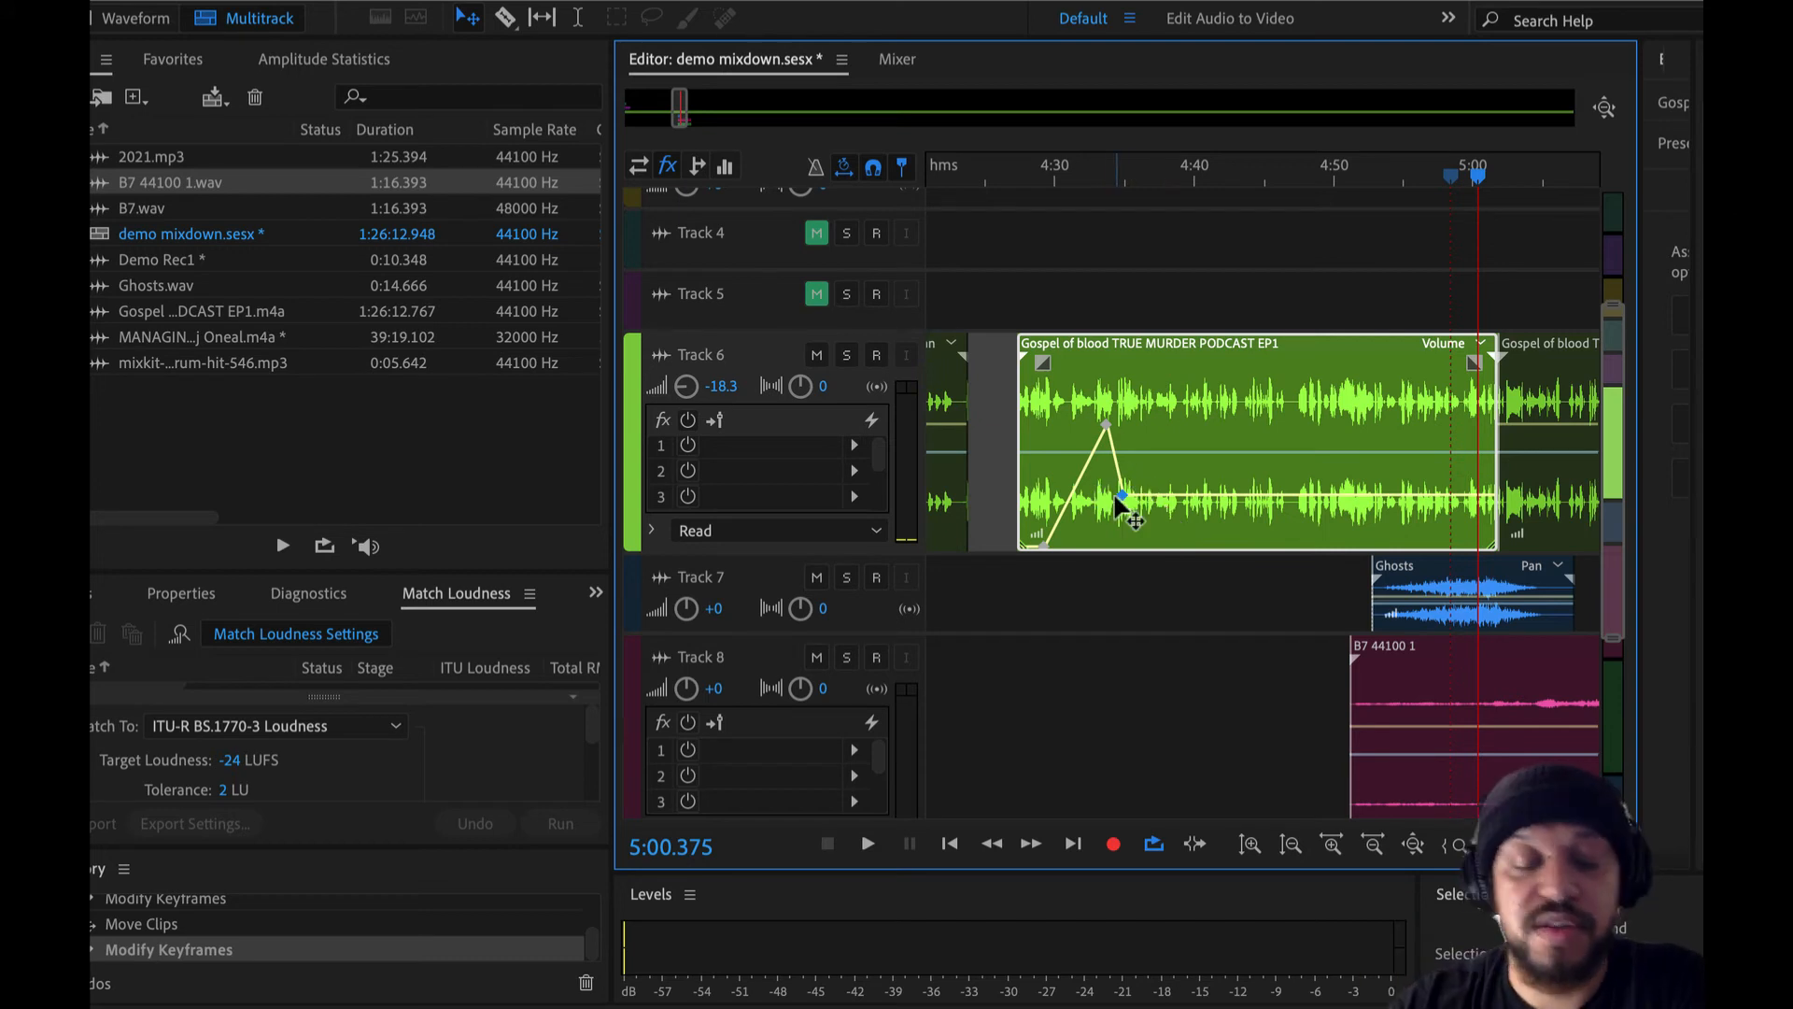
- Undo the volume envelope and clip shift, and shape the clip's pan with keyframes swinging right near 4:37 and to L100 near 4:41
key("ctrl+z")
key("ctrl+z")
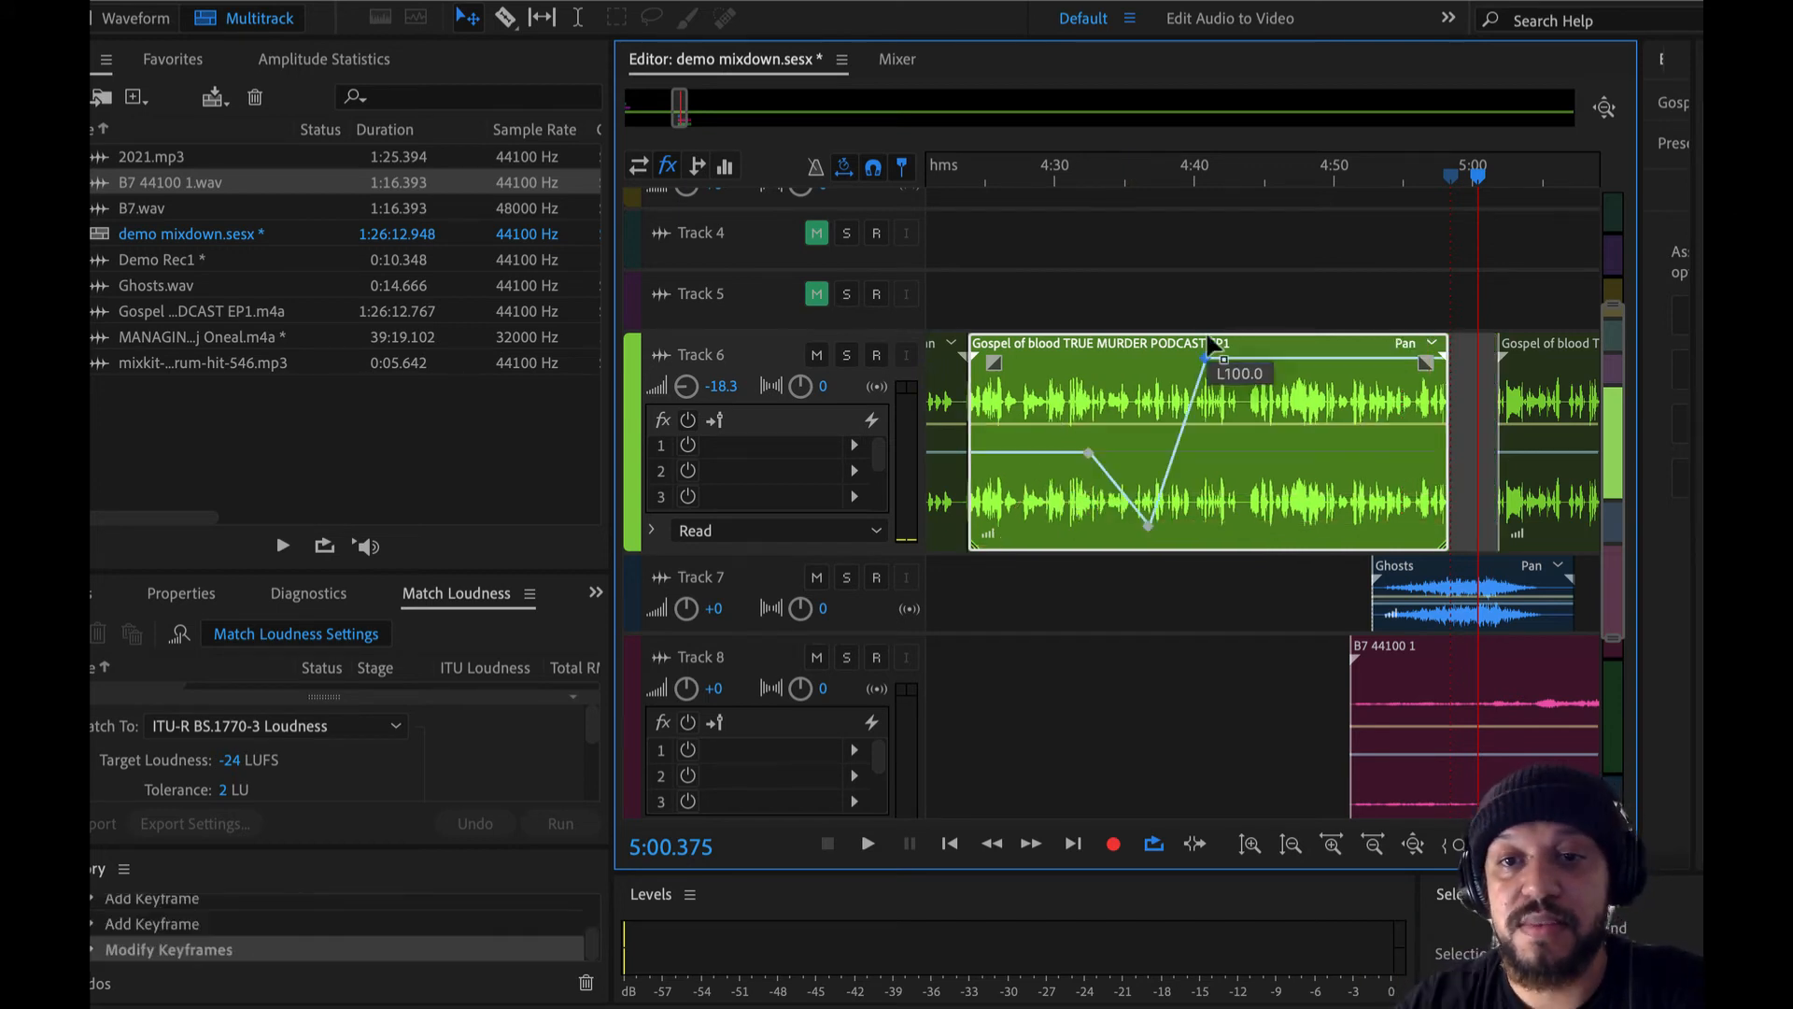
left_click_drag(1206, 346, 1206, 344)
left_click_drag(1148, 528, 1148, 572)
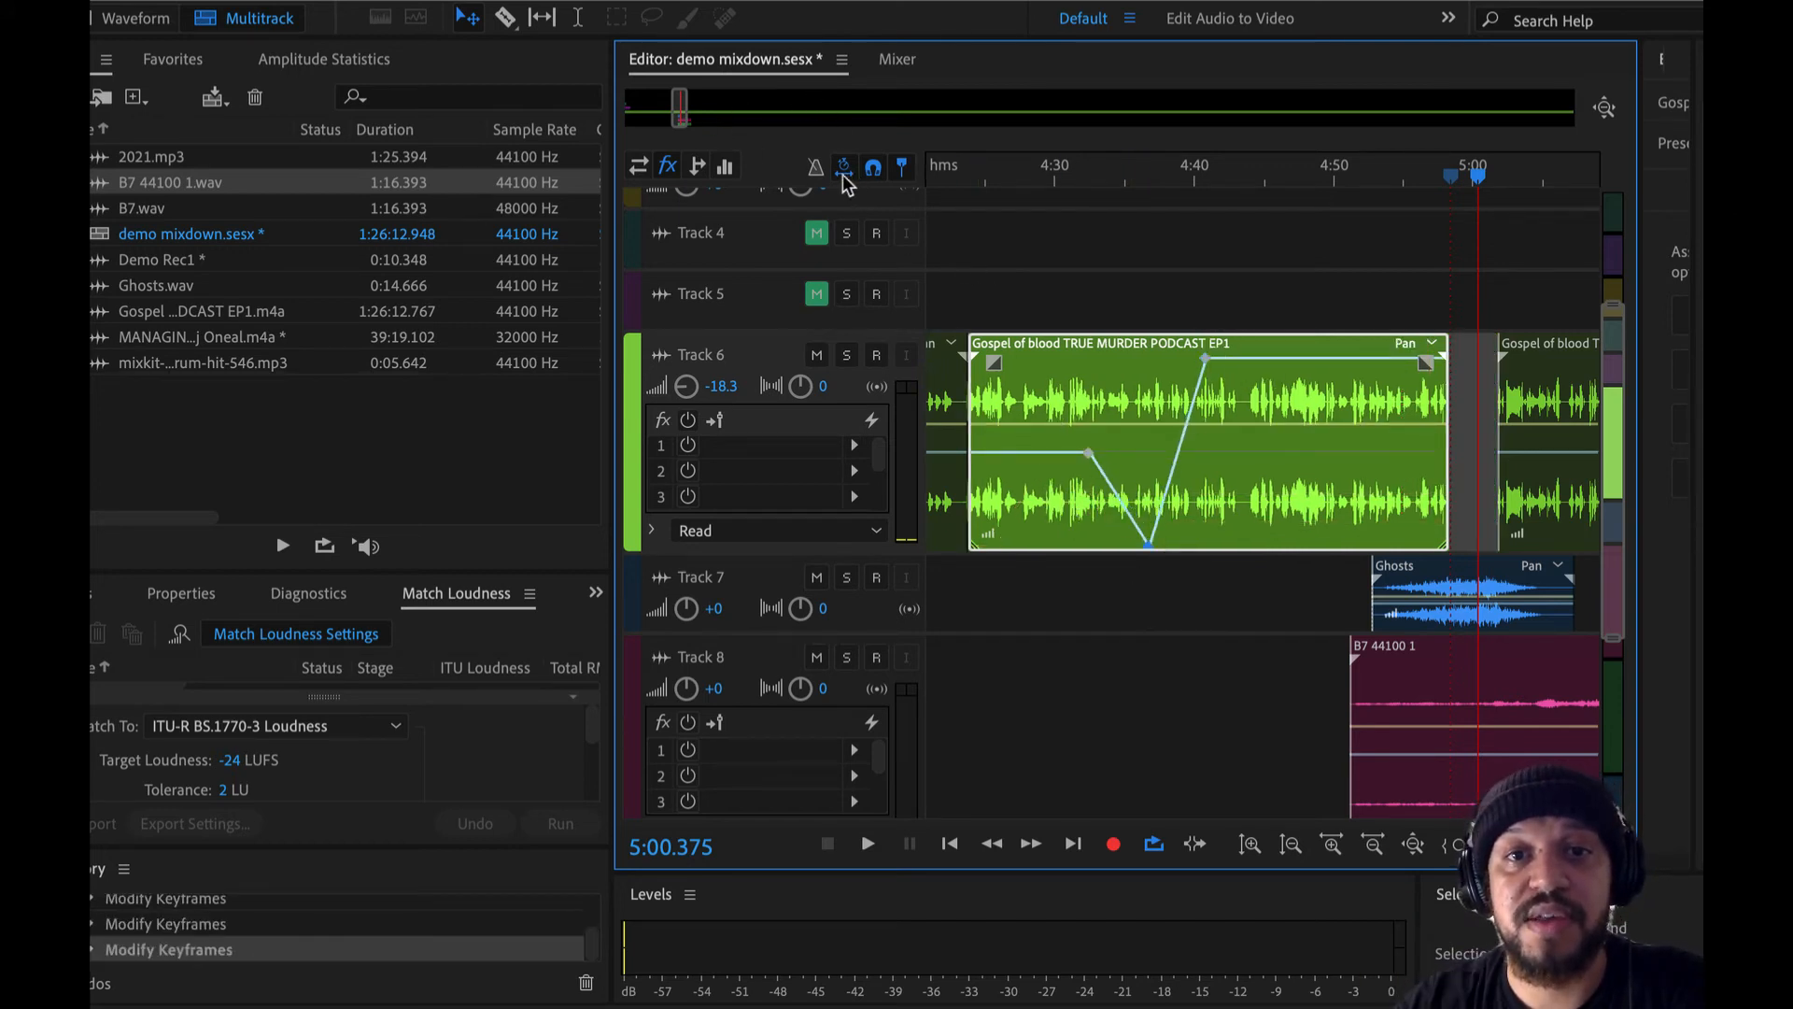
- Play the panned podcast clip from several points between about 4:32 and 4:43 to hear the sound move between channels
left_click(581, 20)
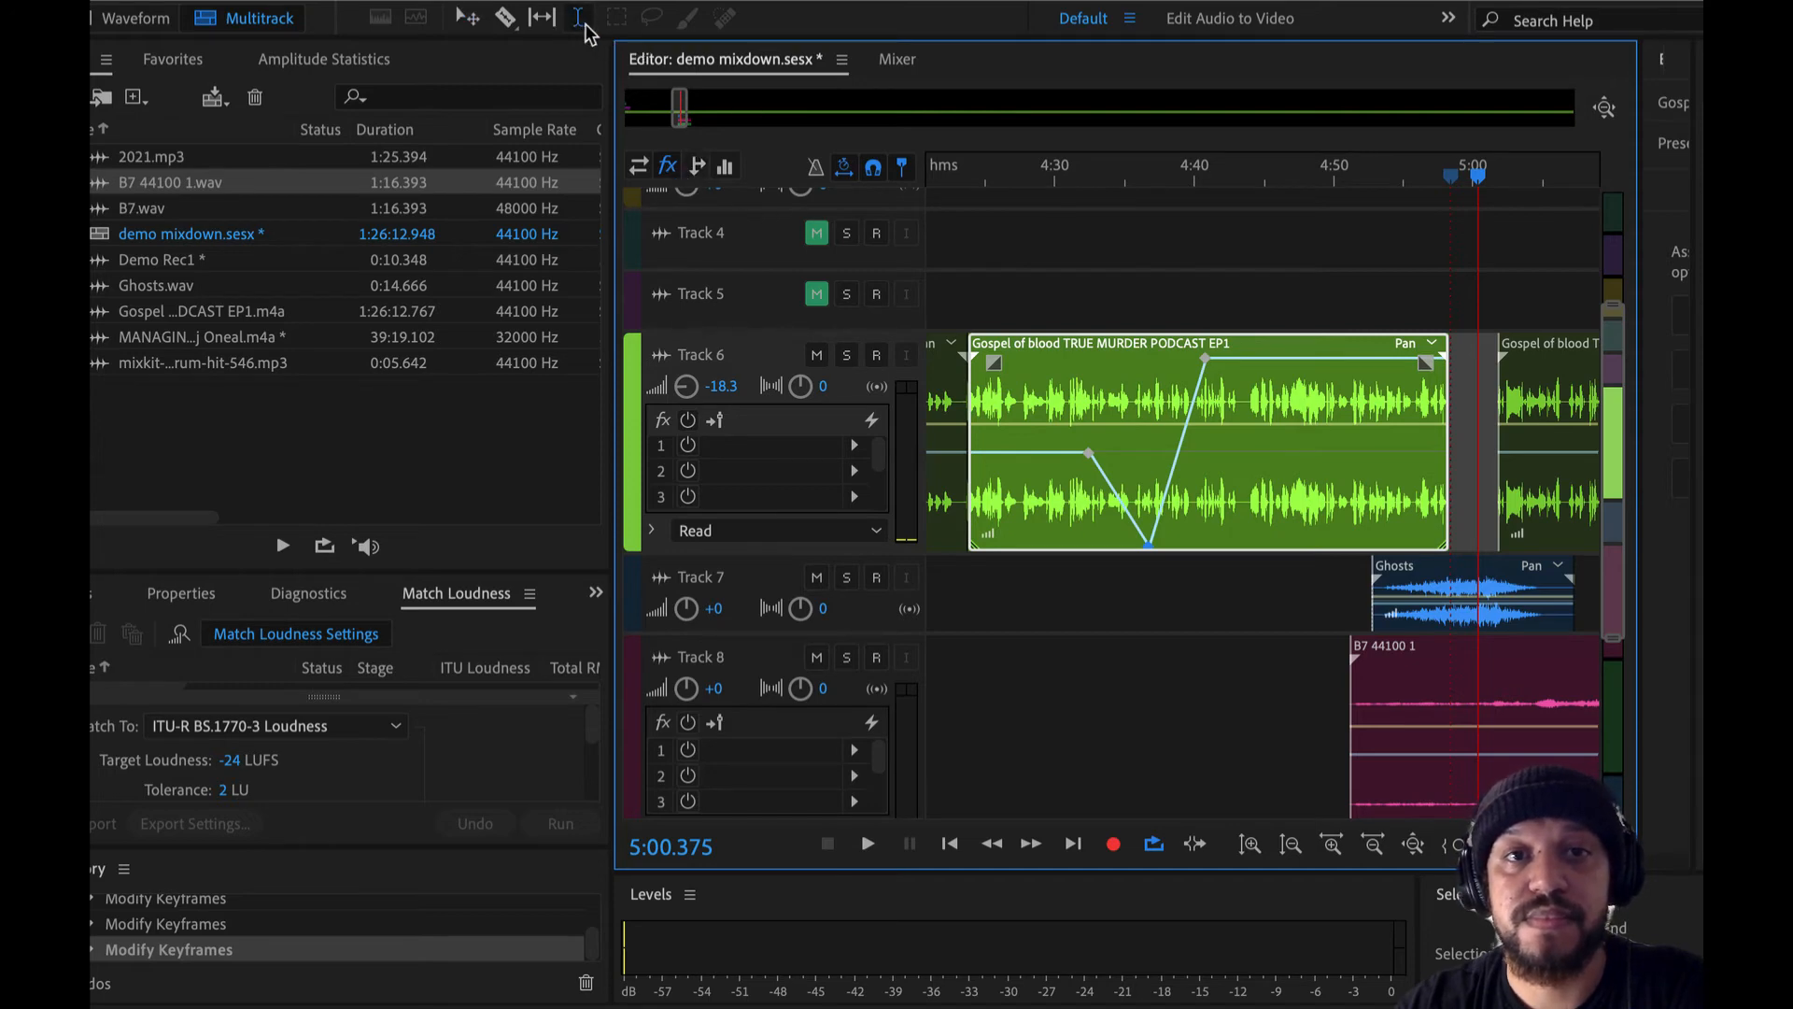
left_click(1021, 378)
key("space")
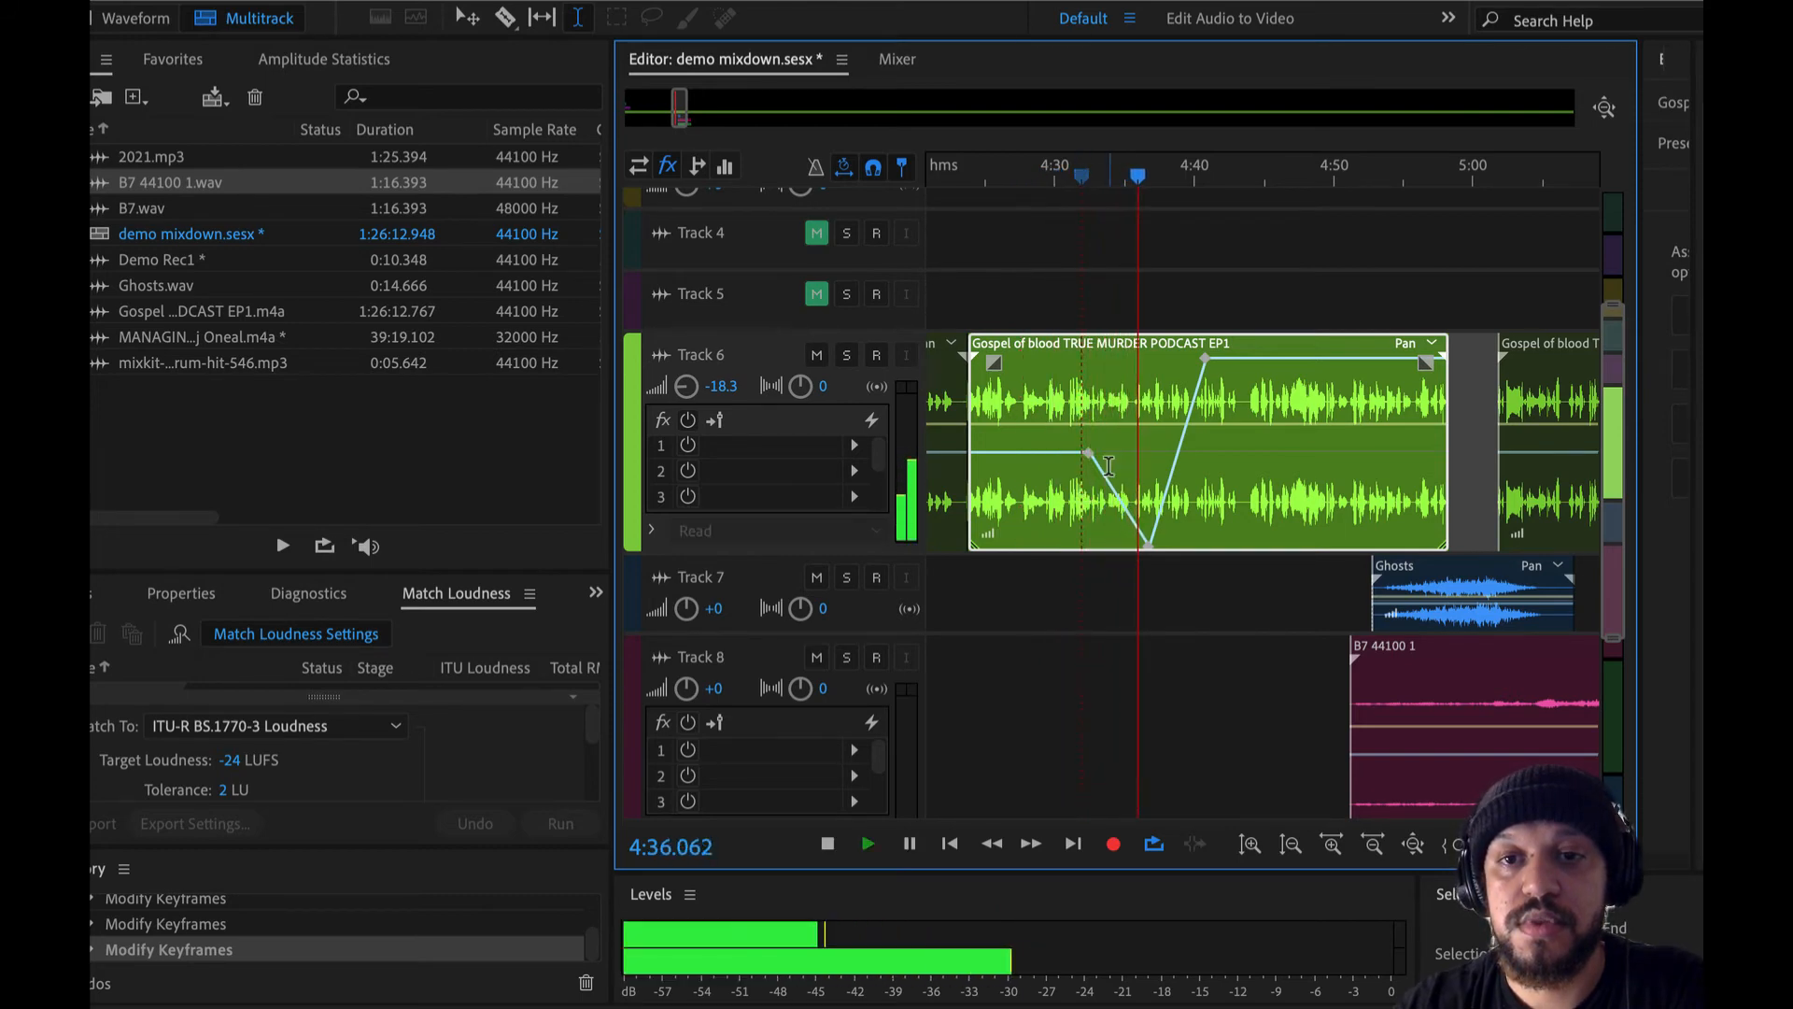
key("space")
left_click(1178, 424)
key("space")
left_click(1191, 392)
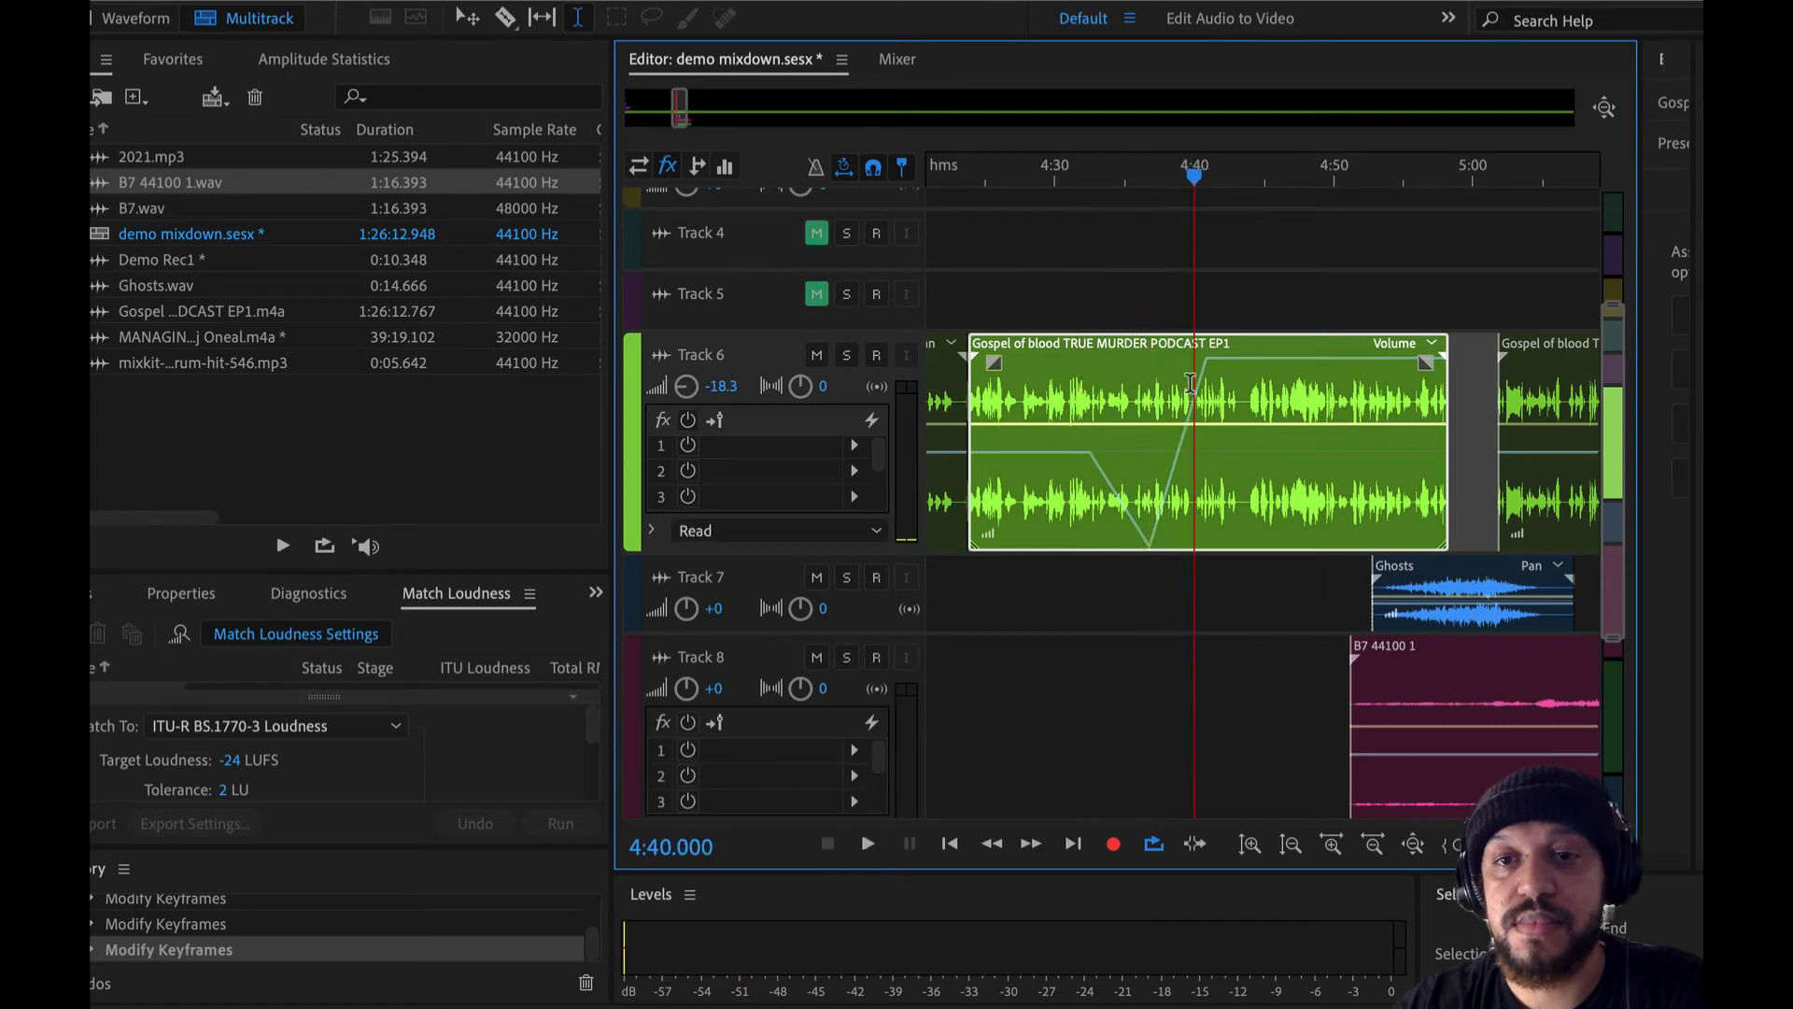
key("space")
left_click(1242, 417)
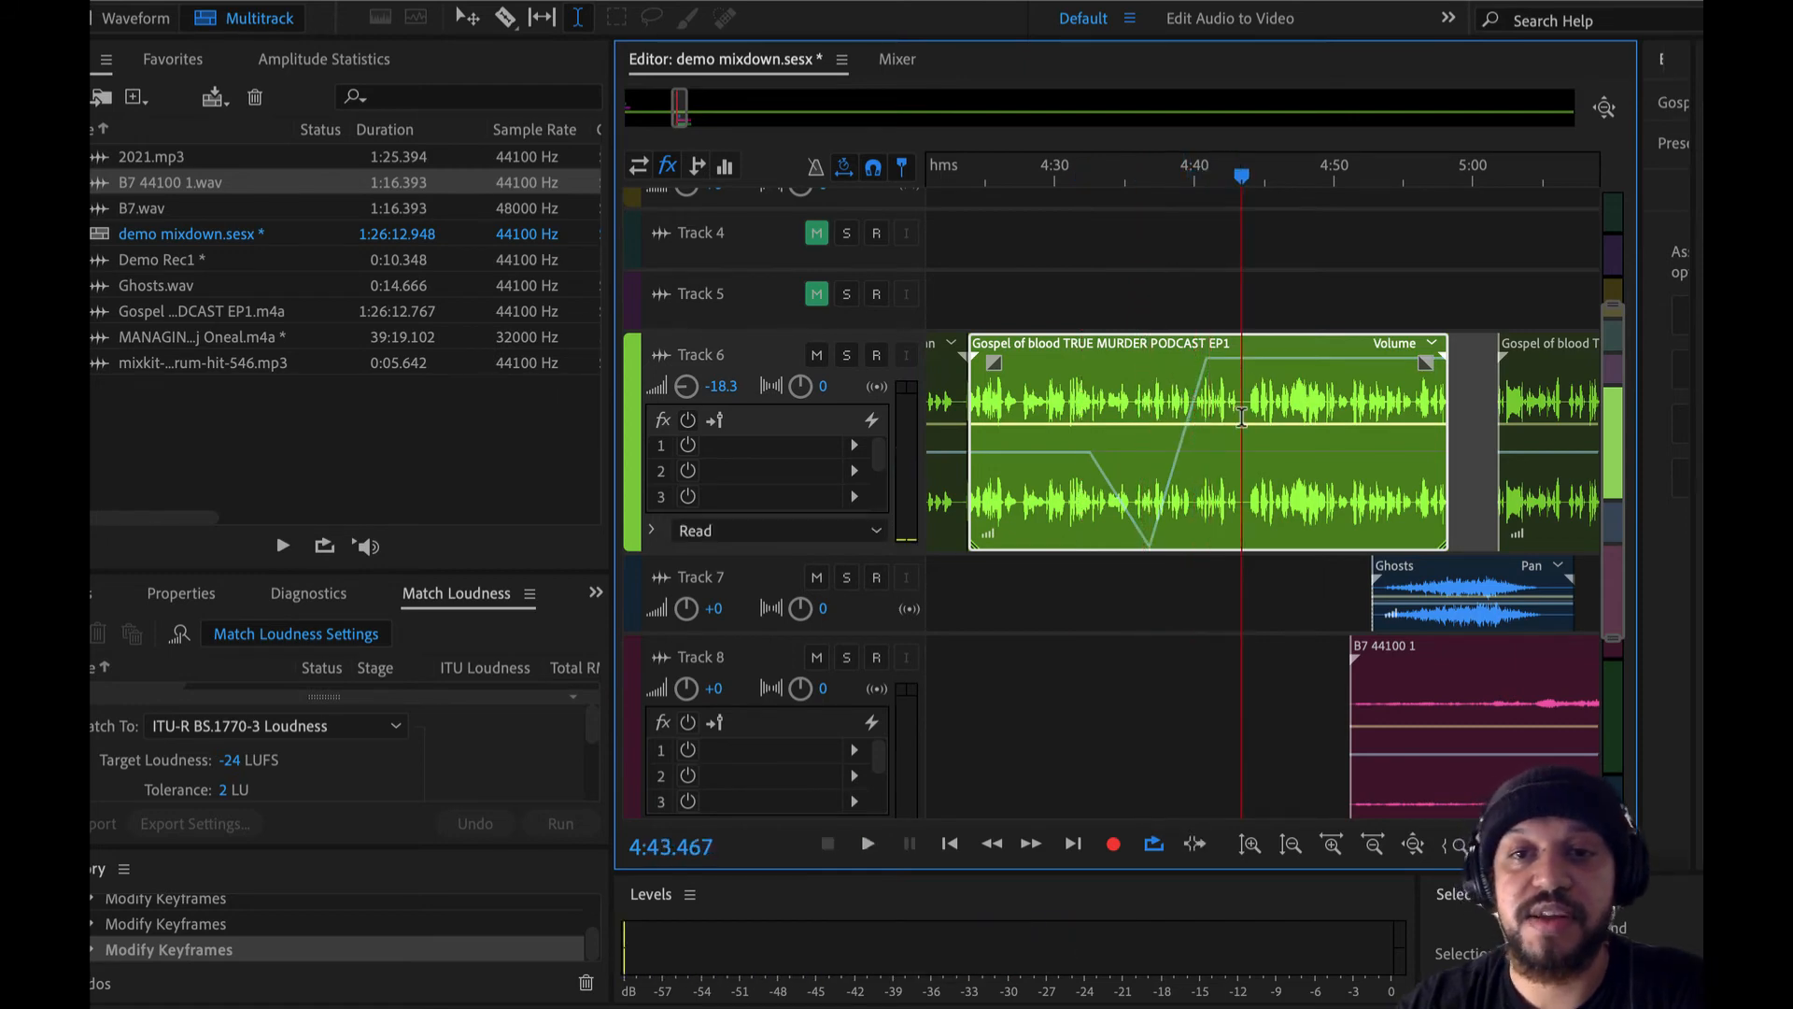
- Undo the pan keyframe changes on the podcast clip and set Track 6's volume to -0.6 dB
key("ctrl+z")
key("ctrl+z")
key("ctrl+z")
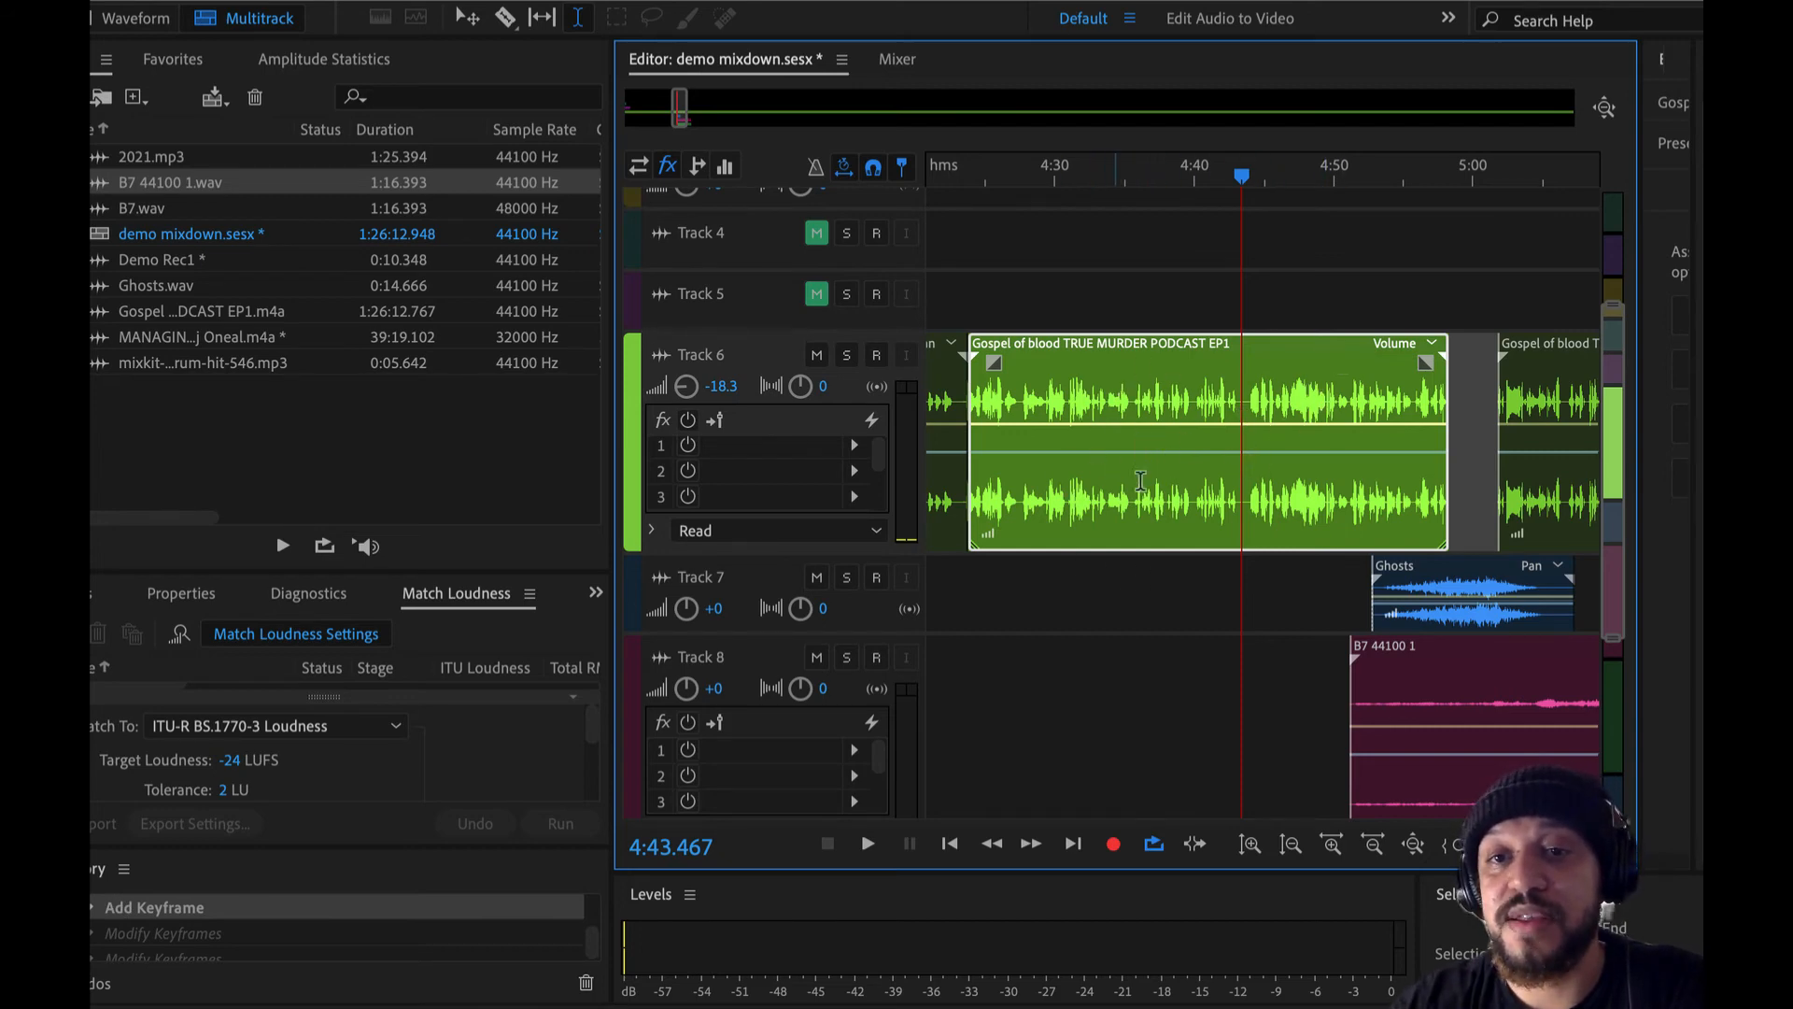
scroll(1175, 433, "down", 5)
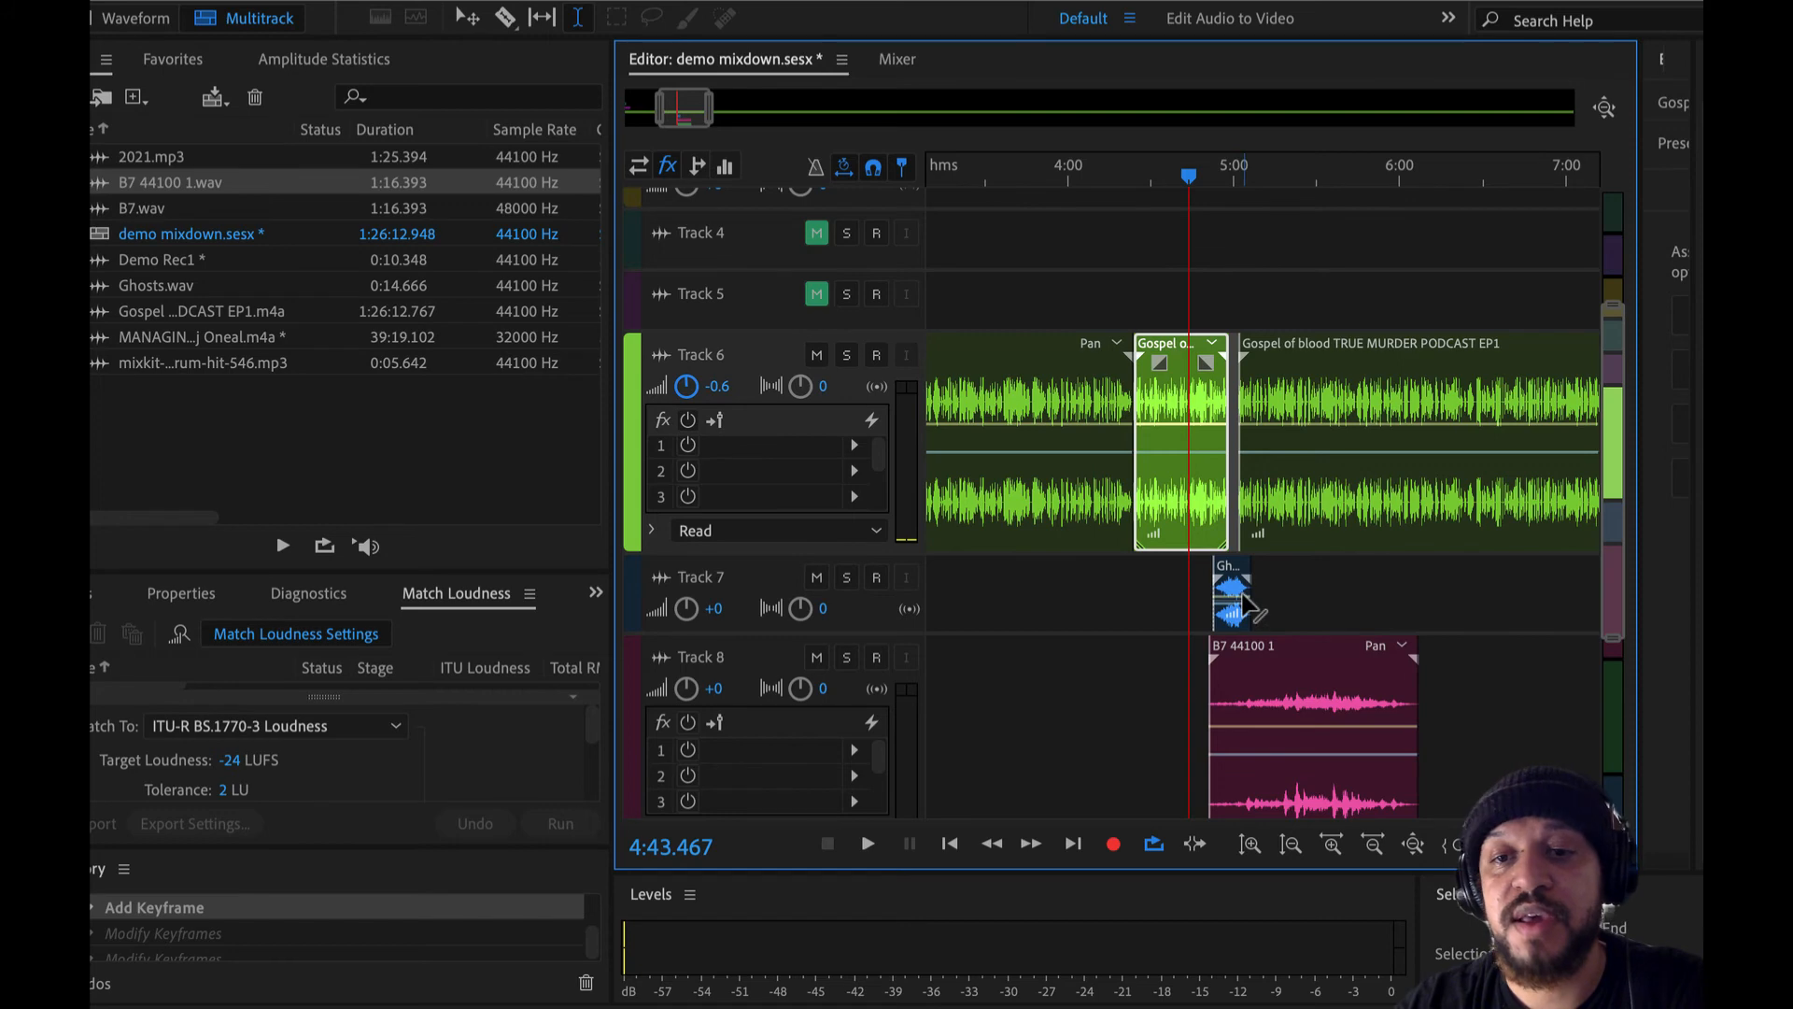
scroll(1243, 603, "down", 5)
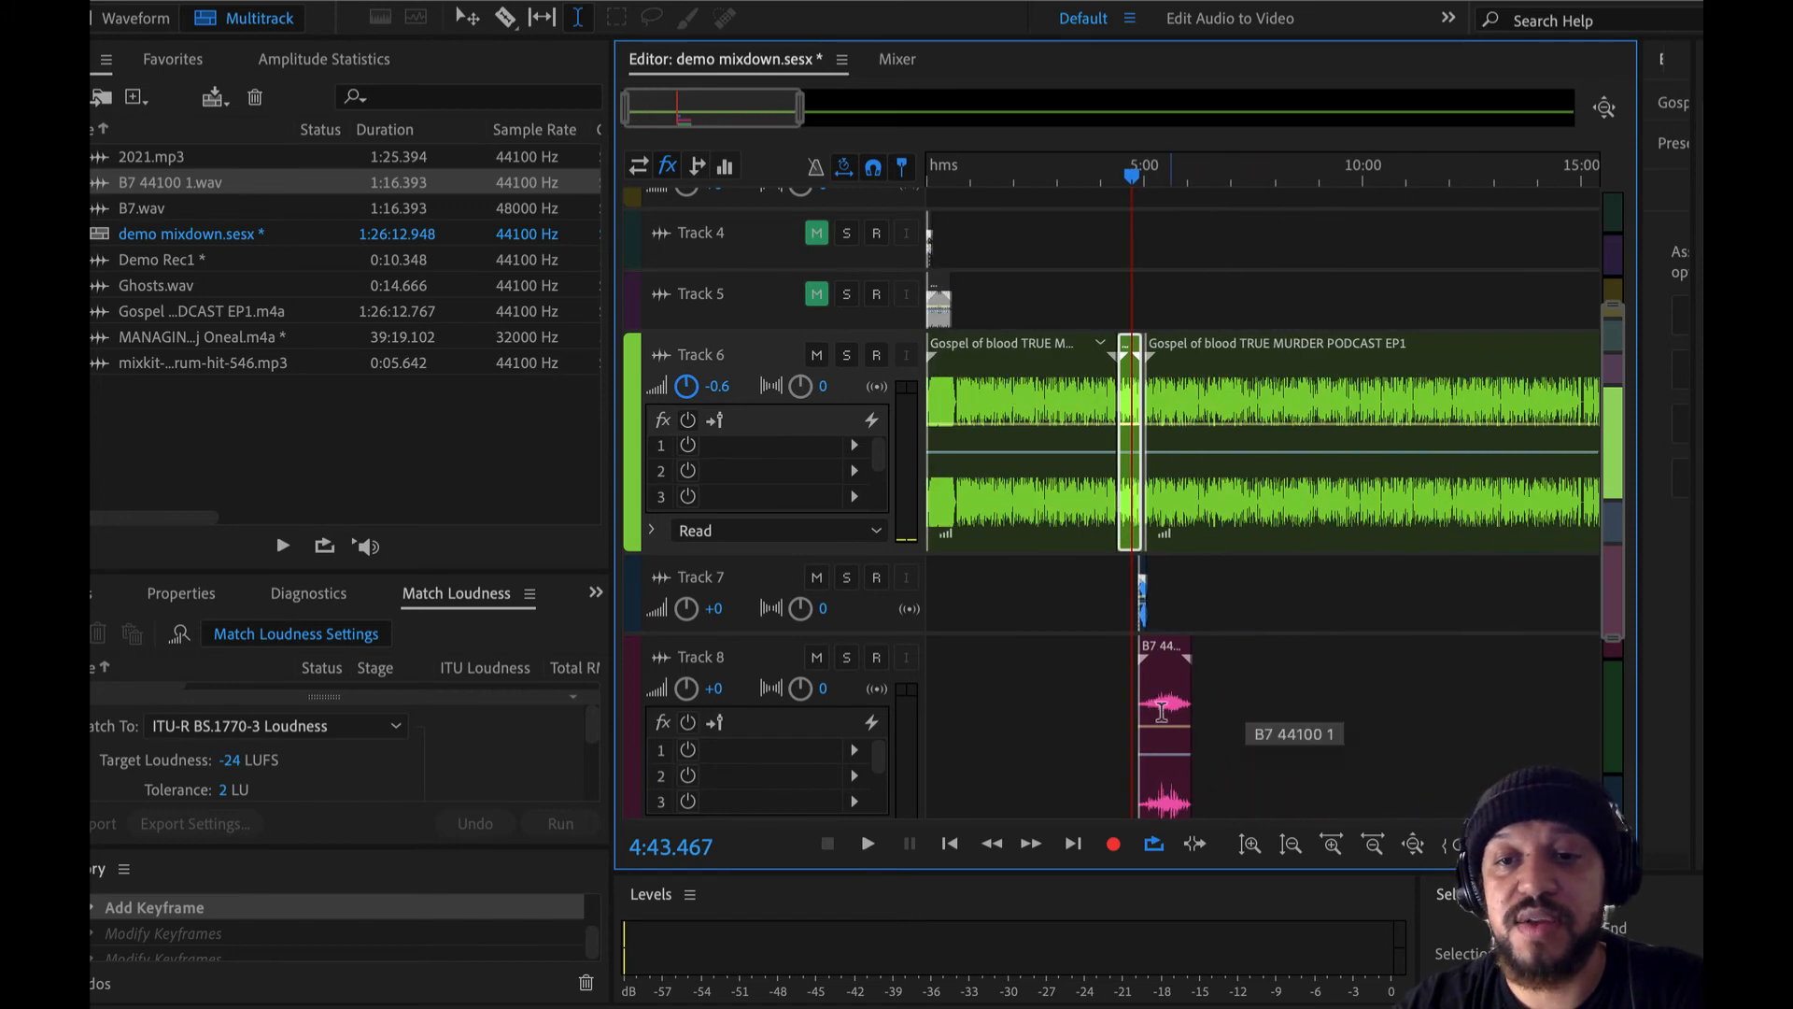
- Move the B7 44100 1 clip on Track 8 to start near 2:20 and the Ghosts clip on Track 7 near 2:41
scroll(1182, 686, "up", 5)
left_click(467, 17)
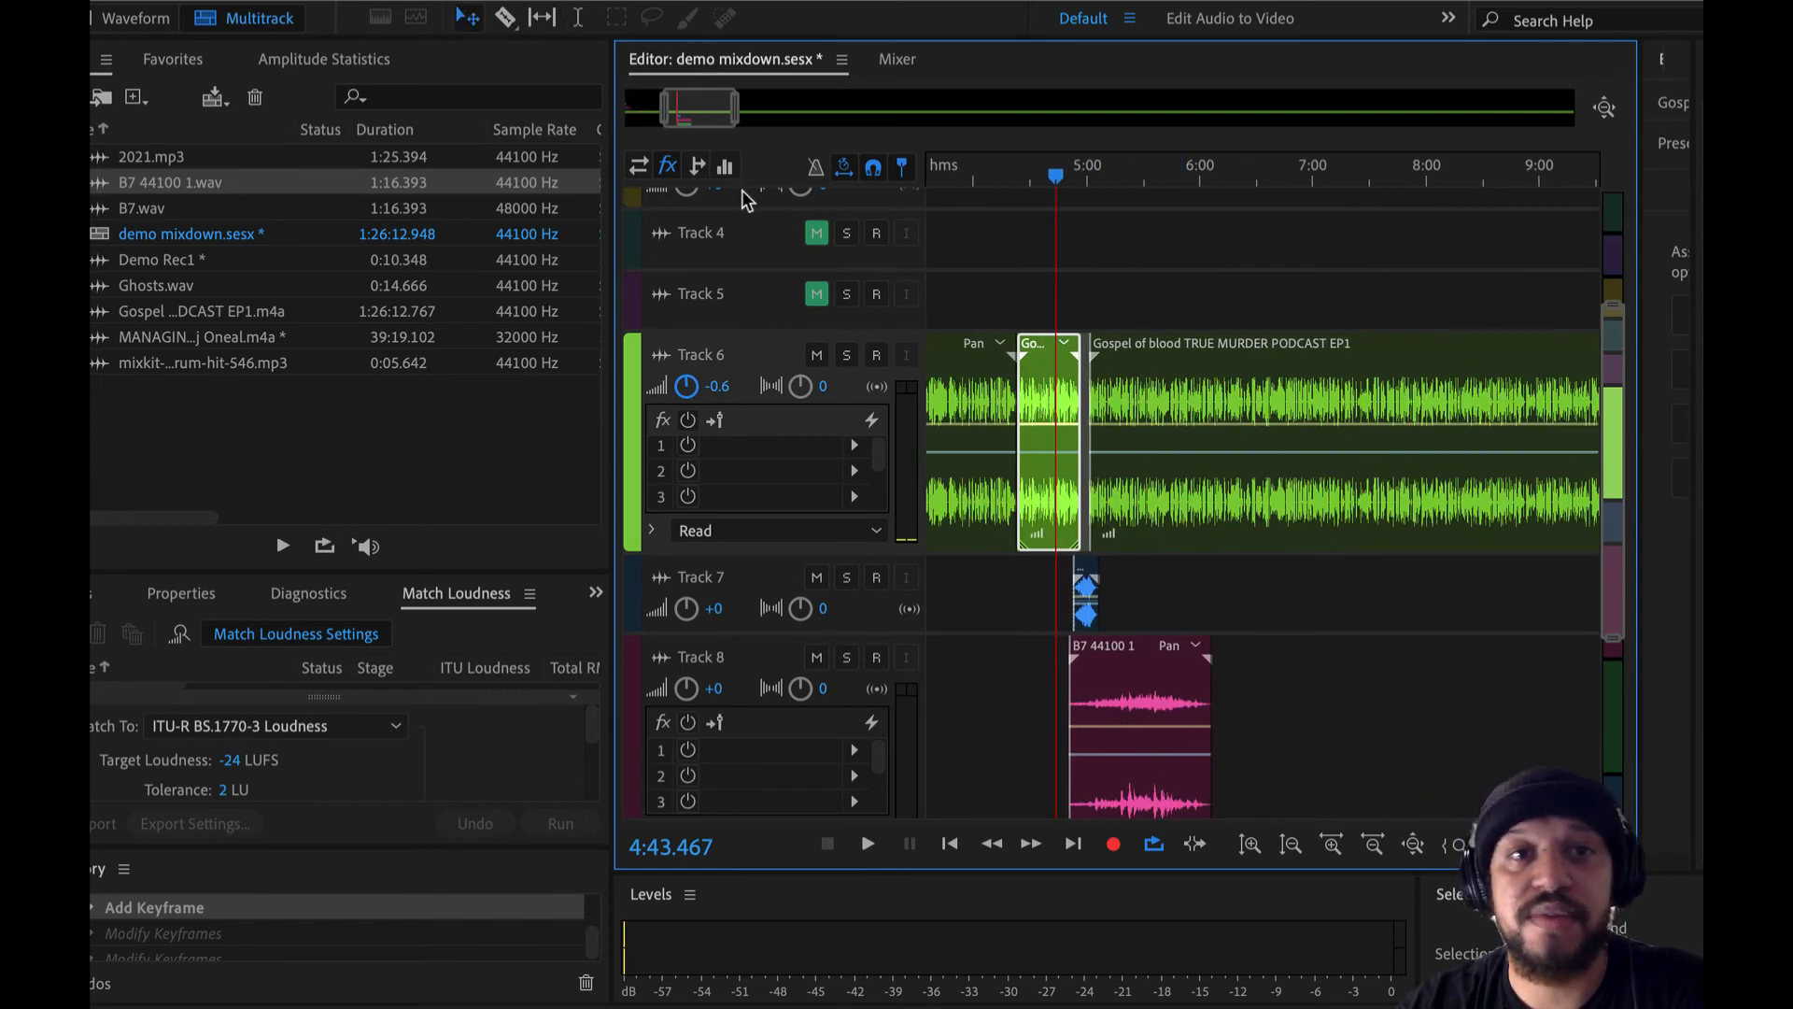
left_click_drag(1158, 705, 942, 705)
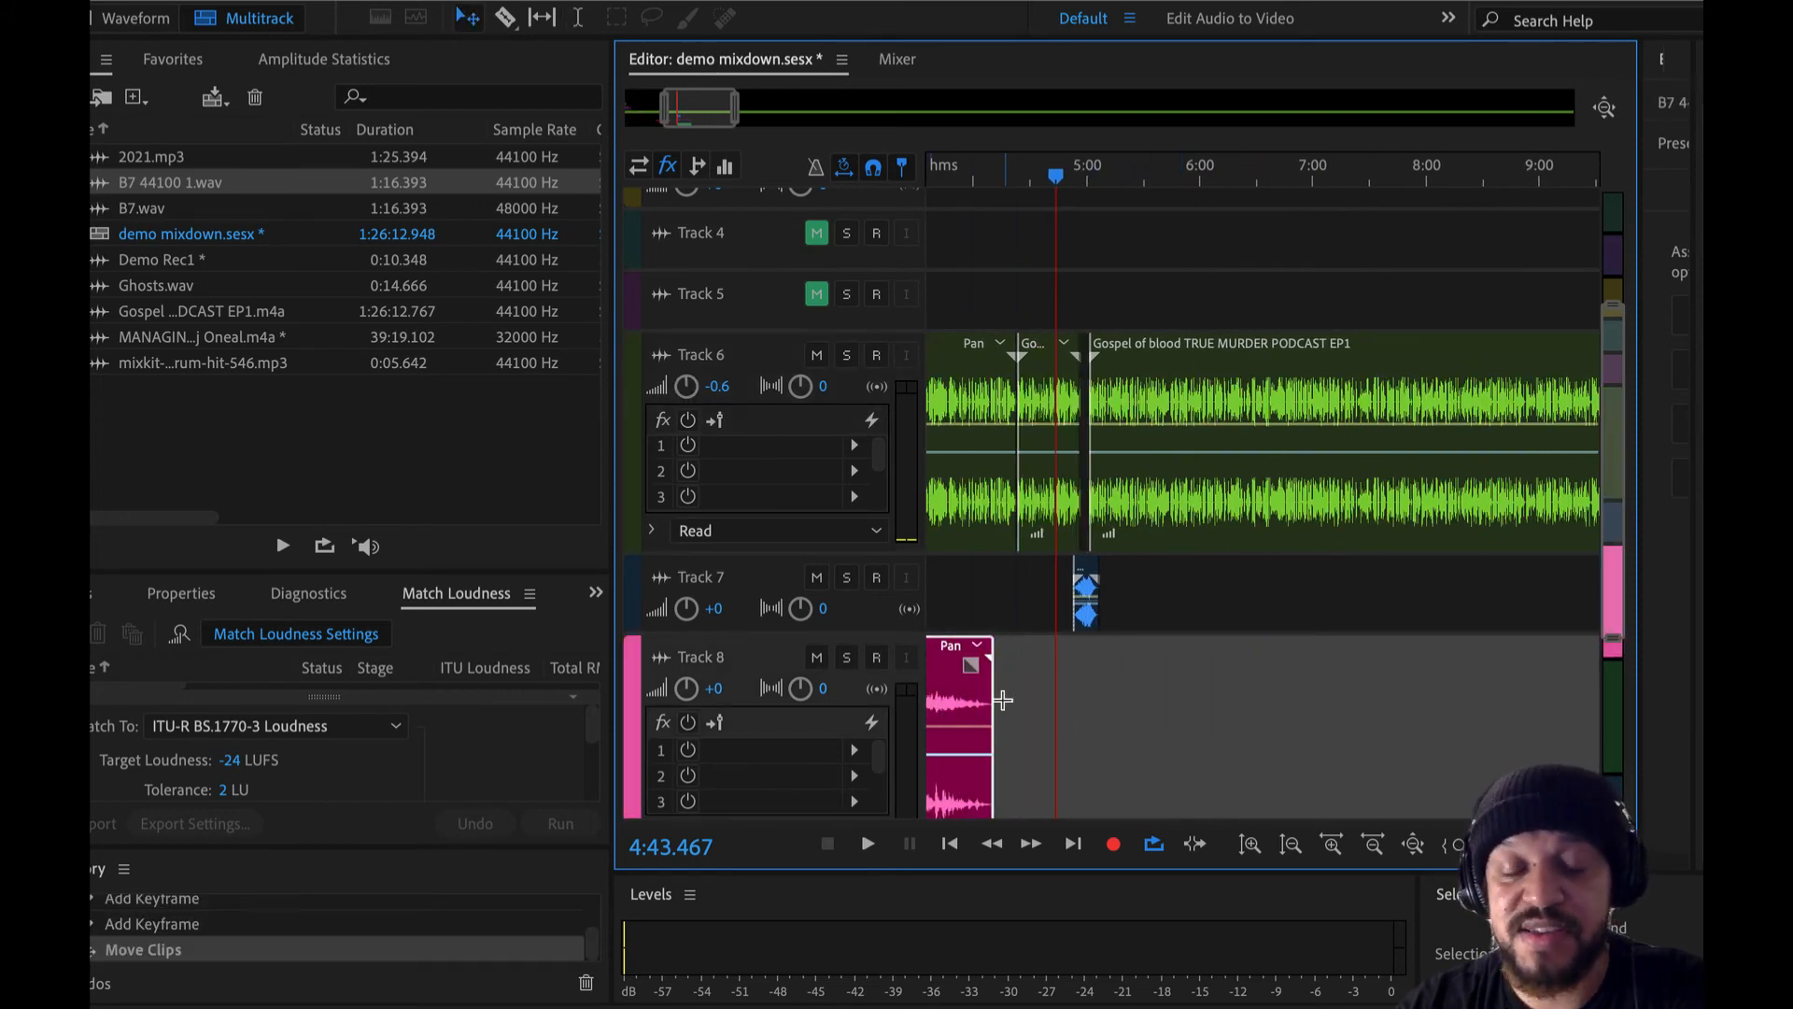
scroll(1222, 643, "left", 5)
left_click_drag(1274, 621, 1027, 622)
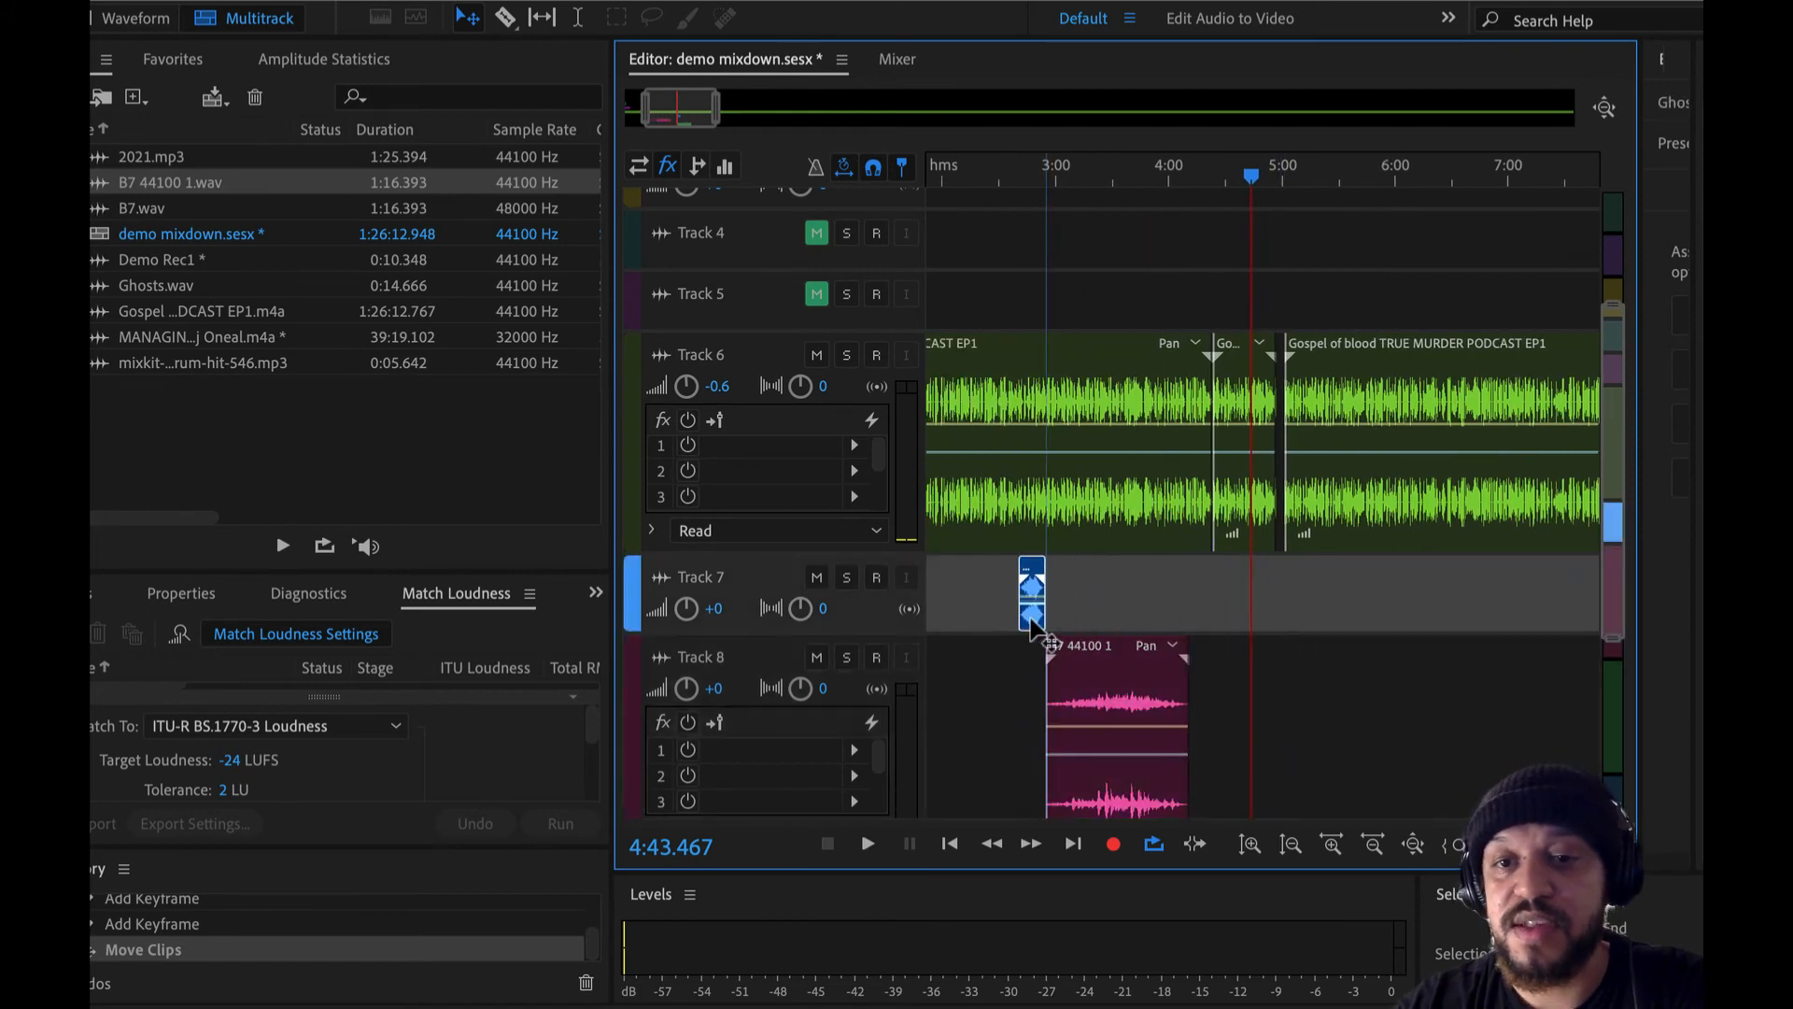
left_click_drag(1137, 712, 1070, 712)
- Mute Track 8 and select the time range from about 2:35 to 3:00 around the Ghosts clip on Track 7
scroll(1072, 705, "up", 6)
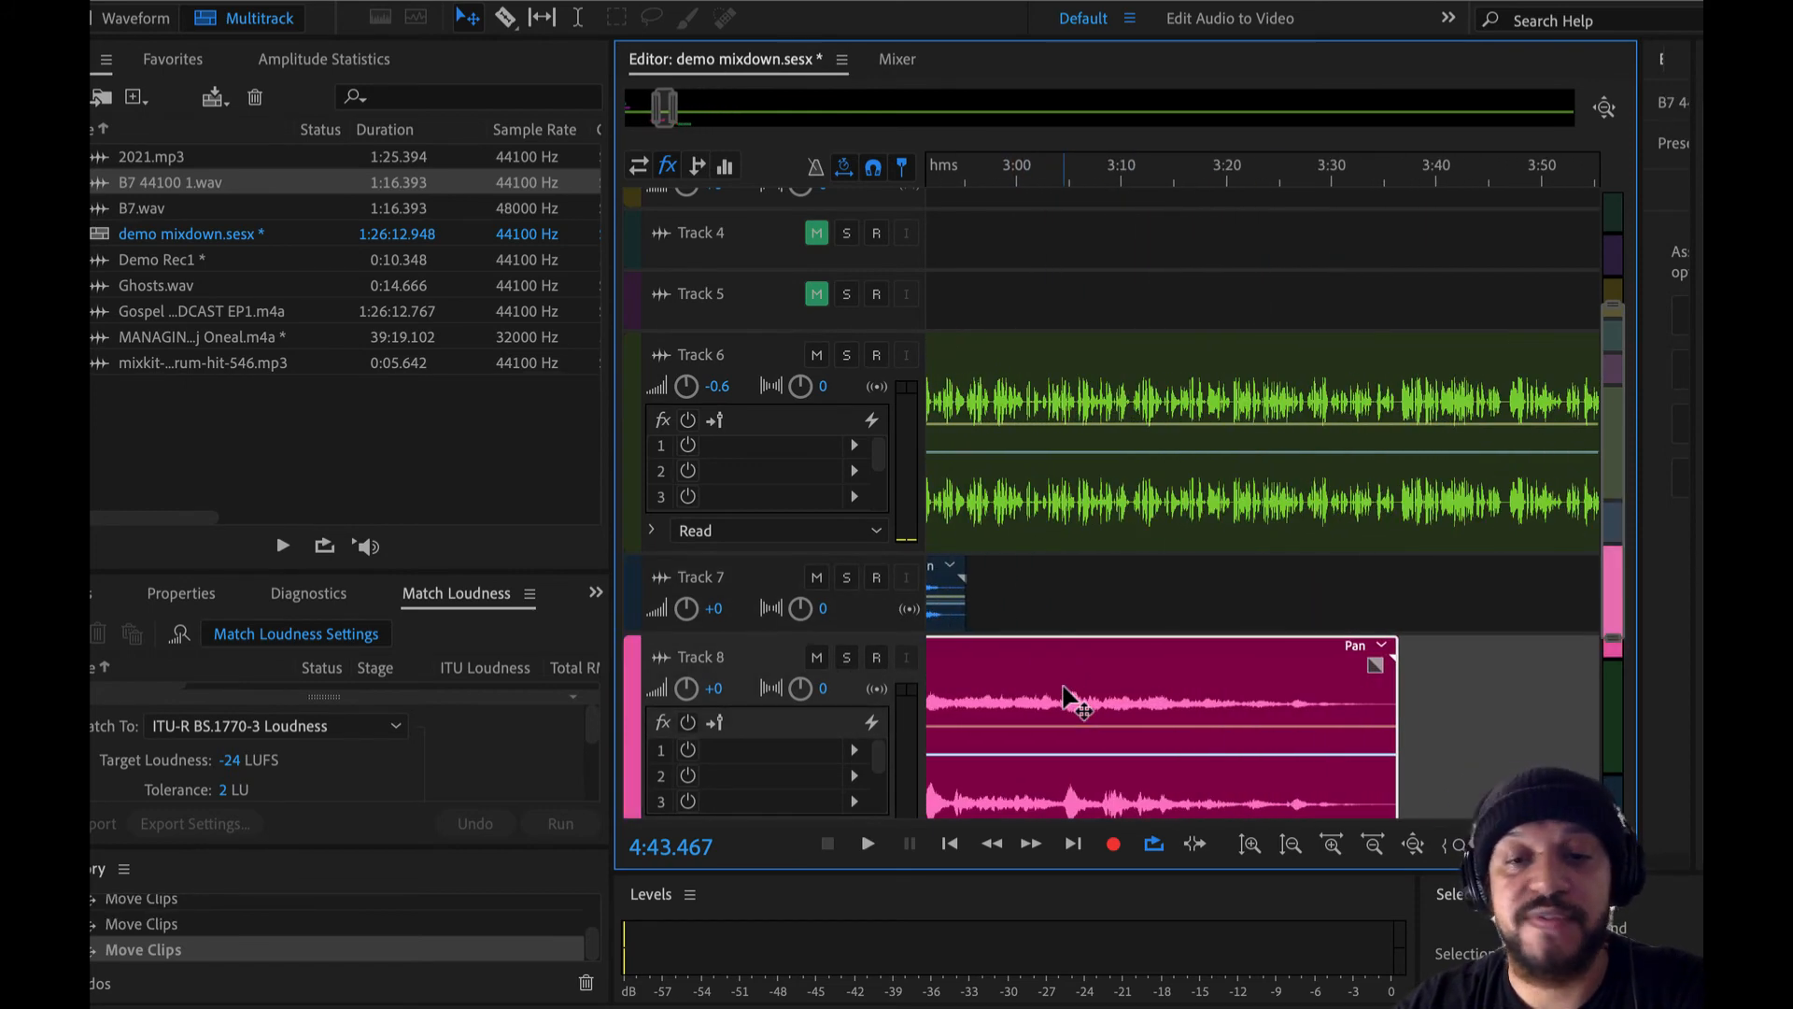
scroll(1163, 663, "down", 5)
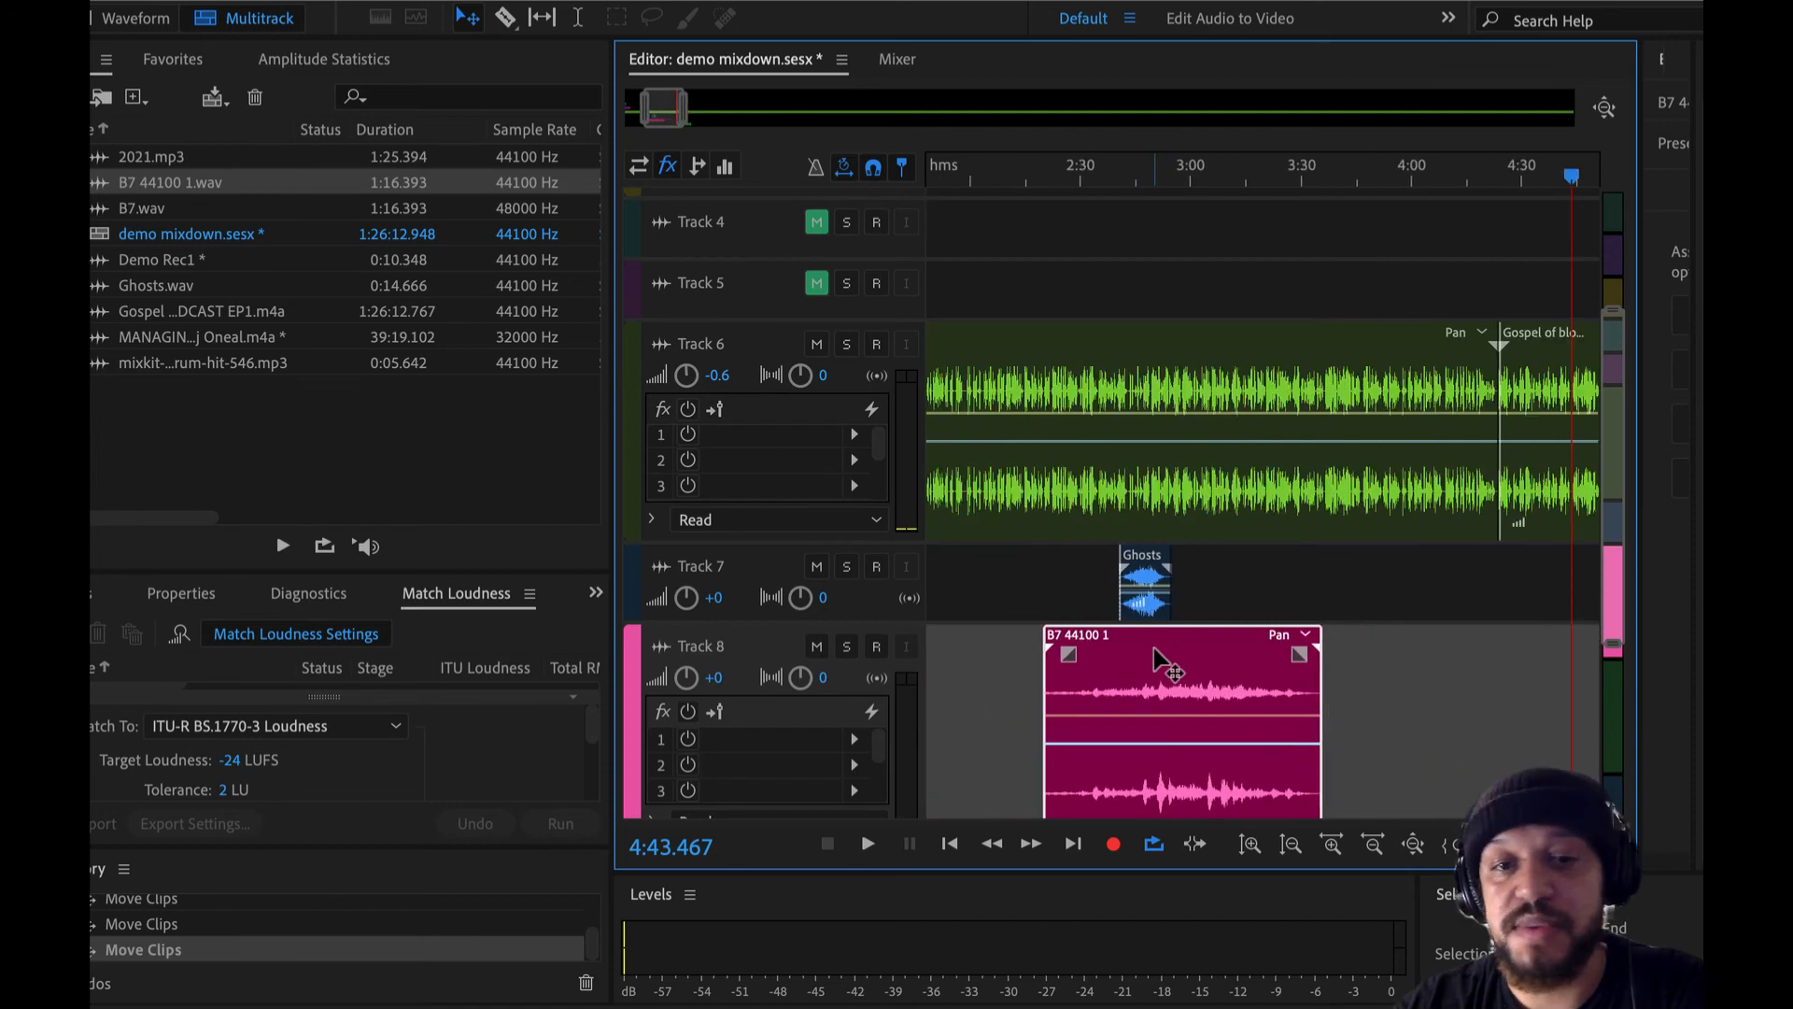
scroll(1163, 616, "down", 5)
scroll(1151, 297, "up", 2)
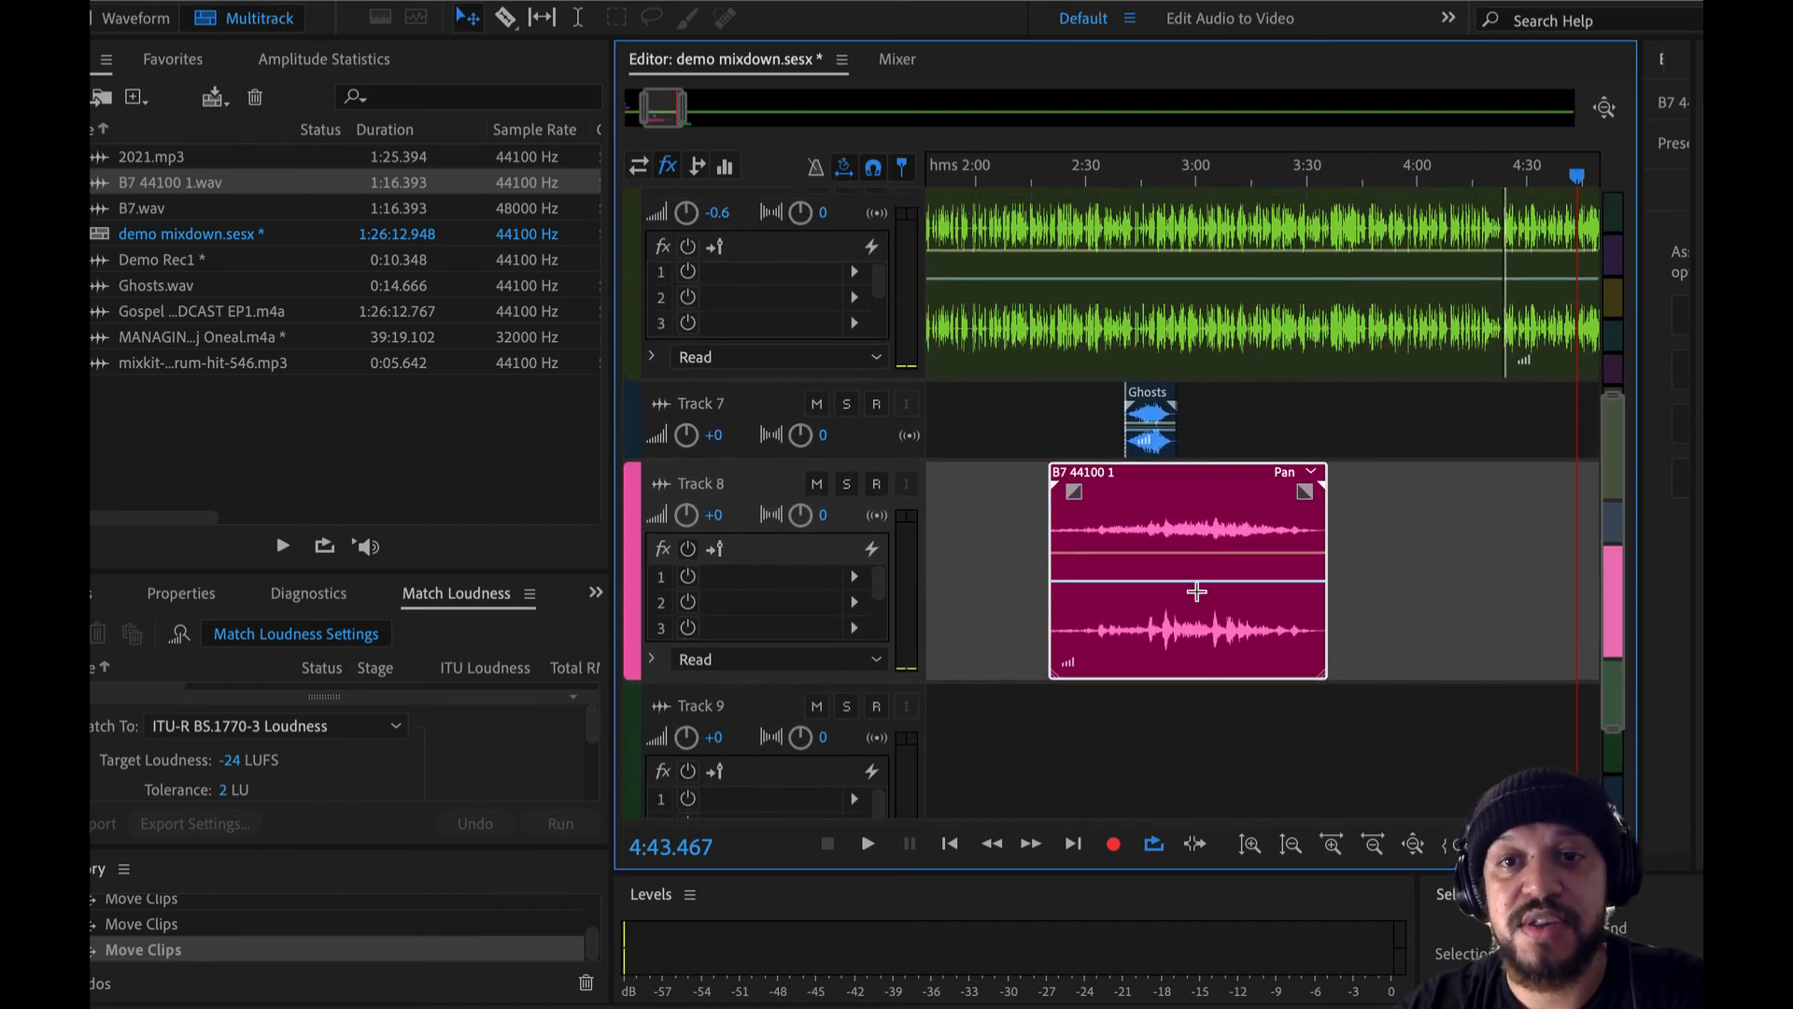
scroll(1133, 401, "up", 5)
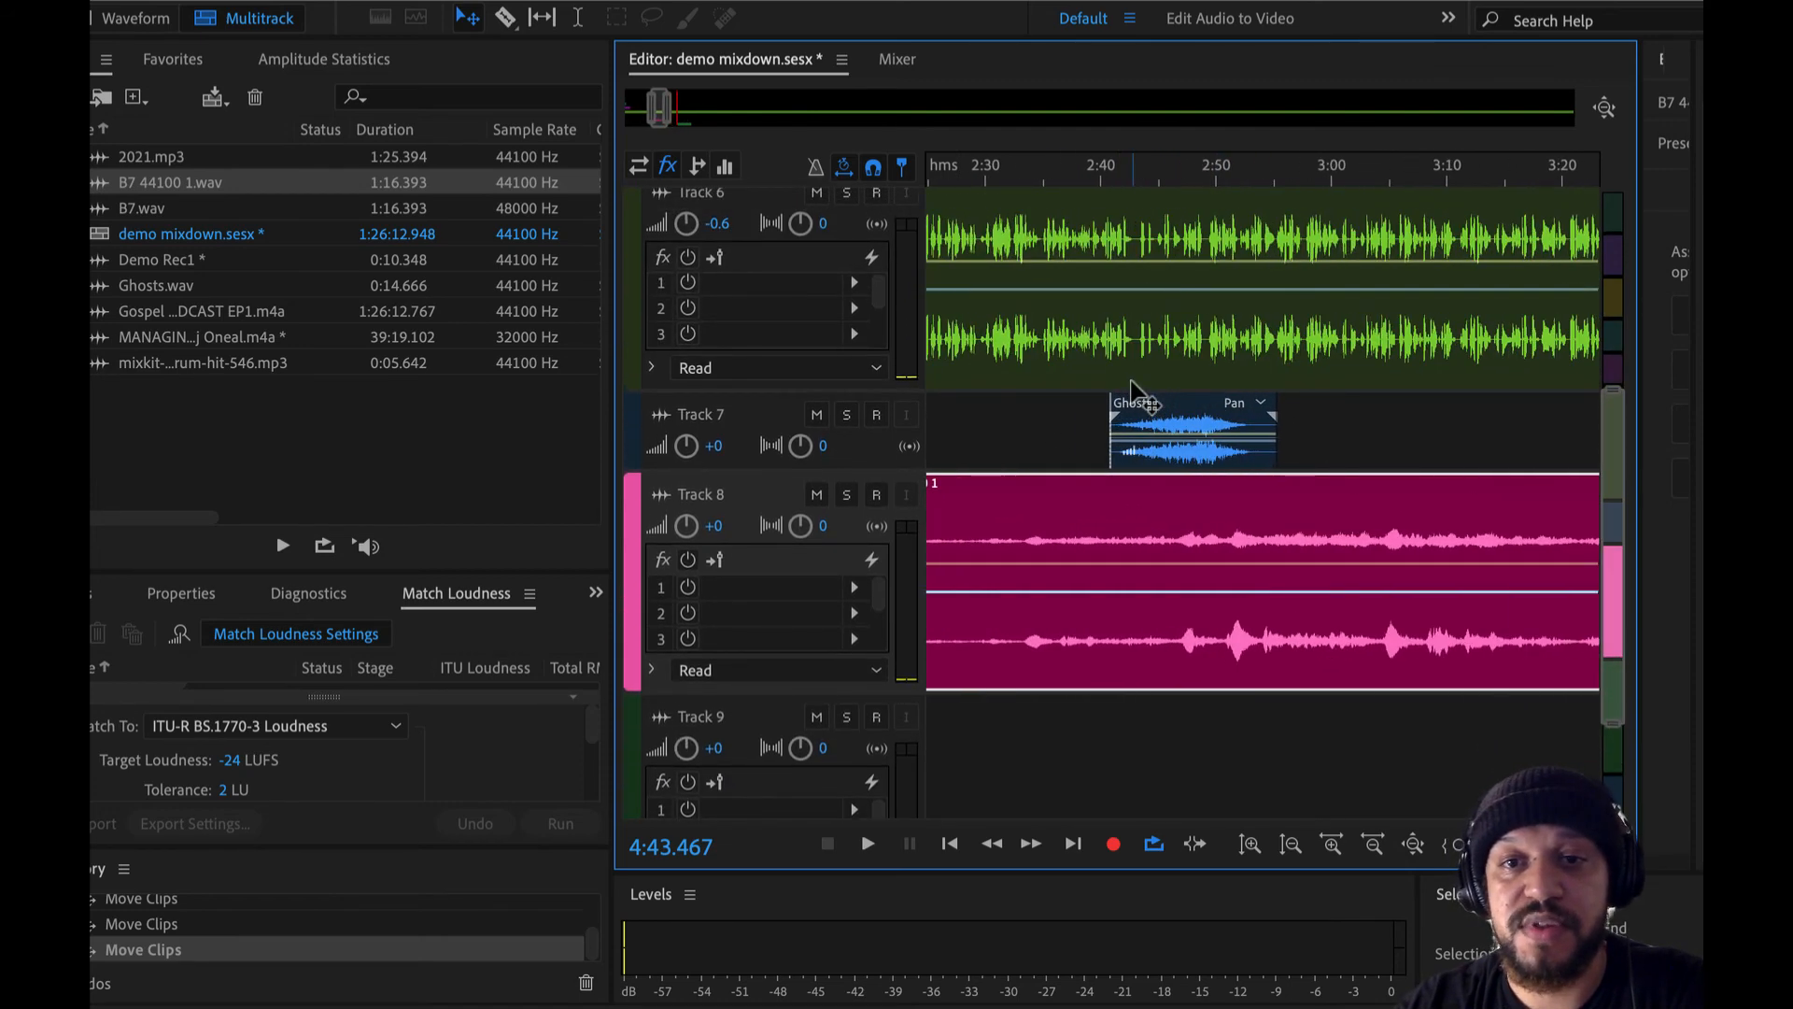
left_click(1123, 174)
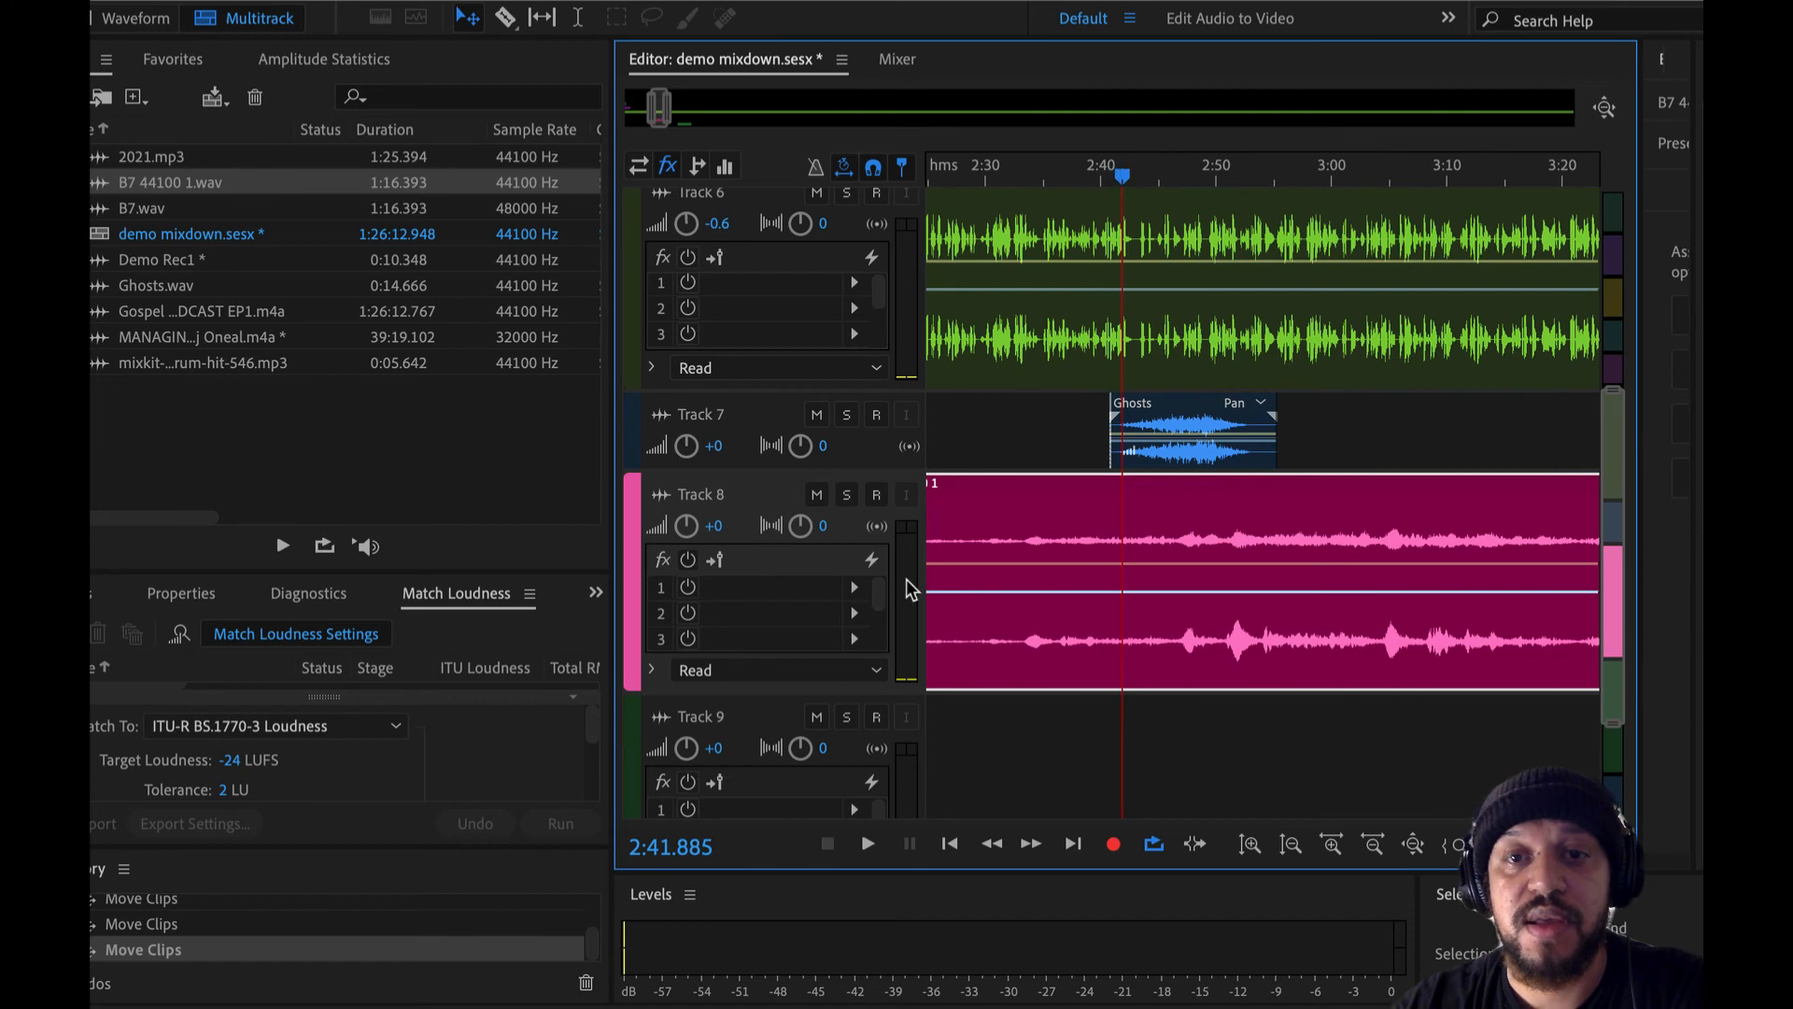
left_click(817, 497)
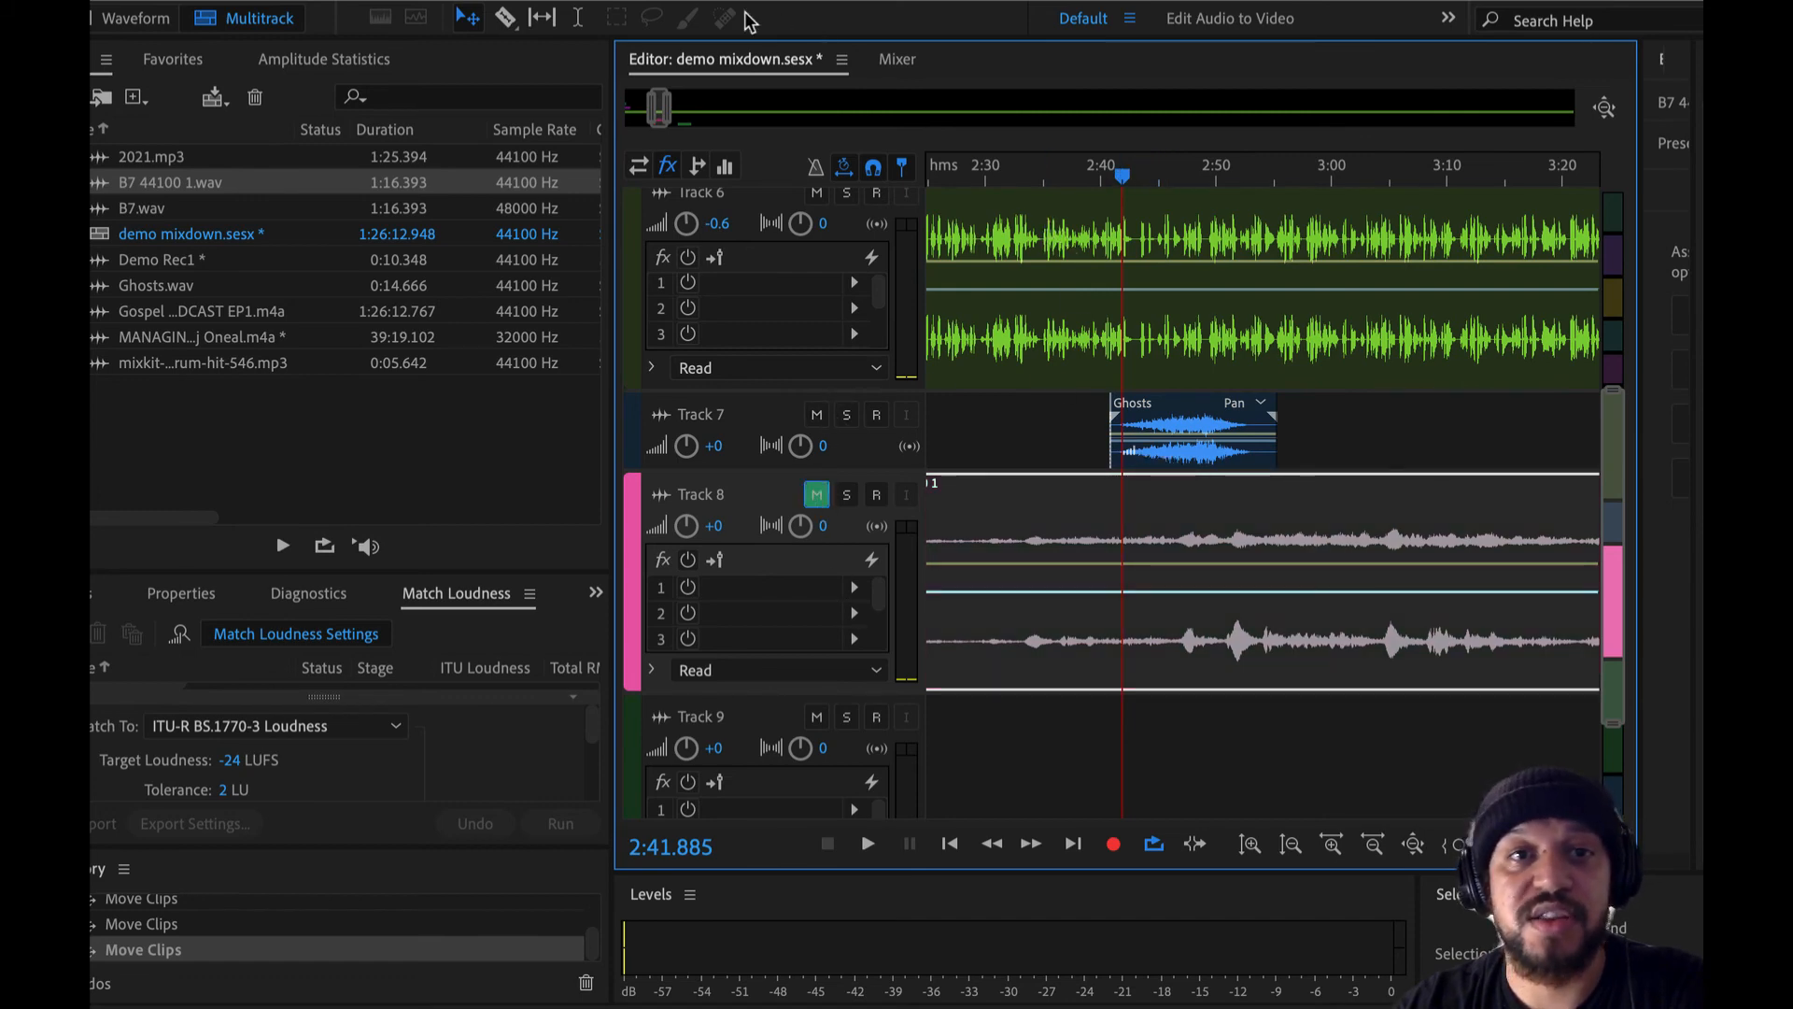
left_click(575, 16)
left_click_drag(1047, 426, 1330, 419)
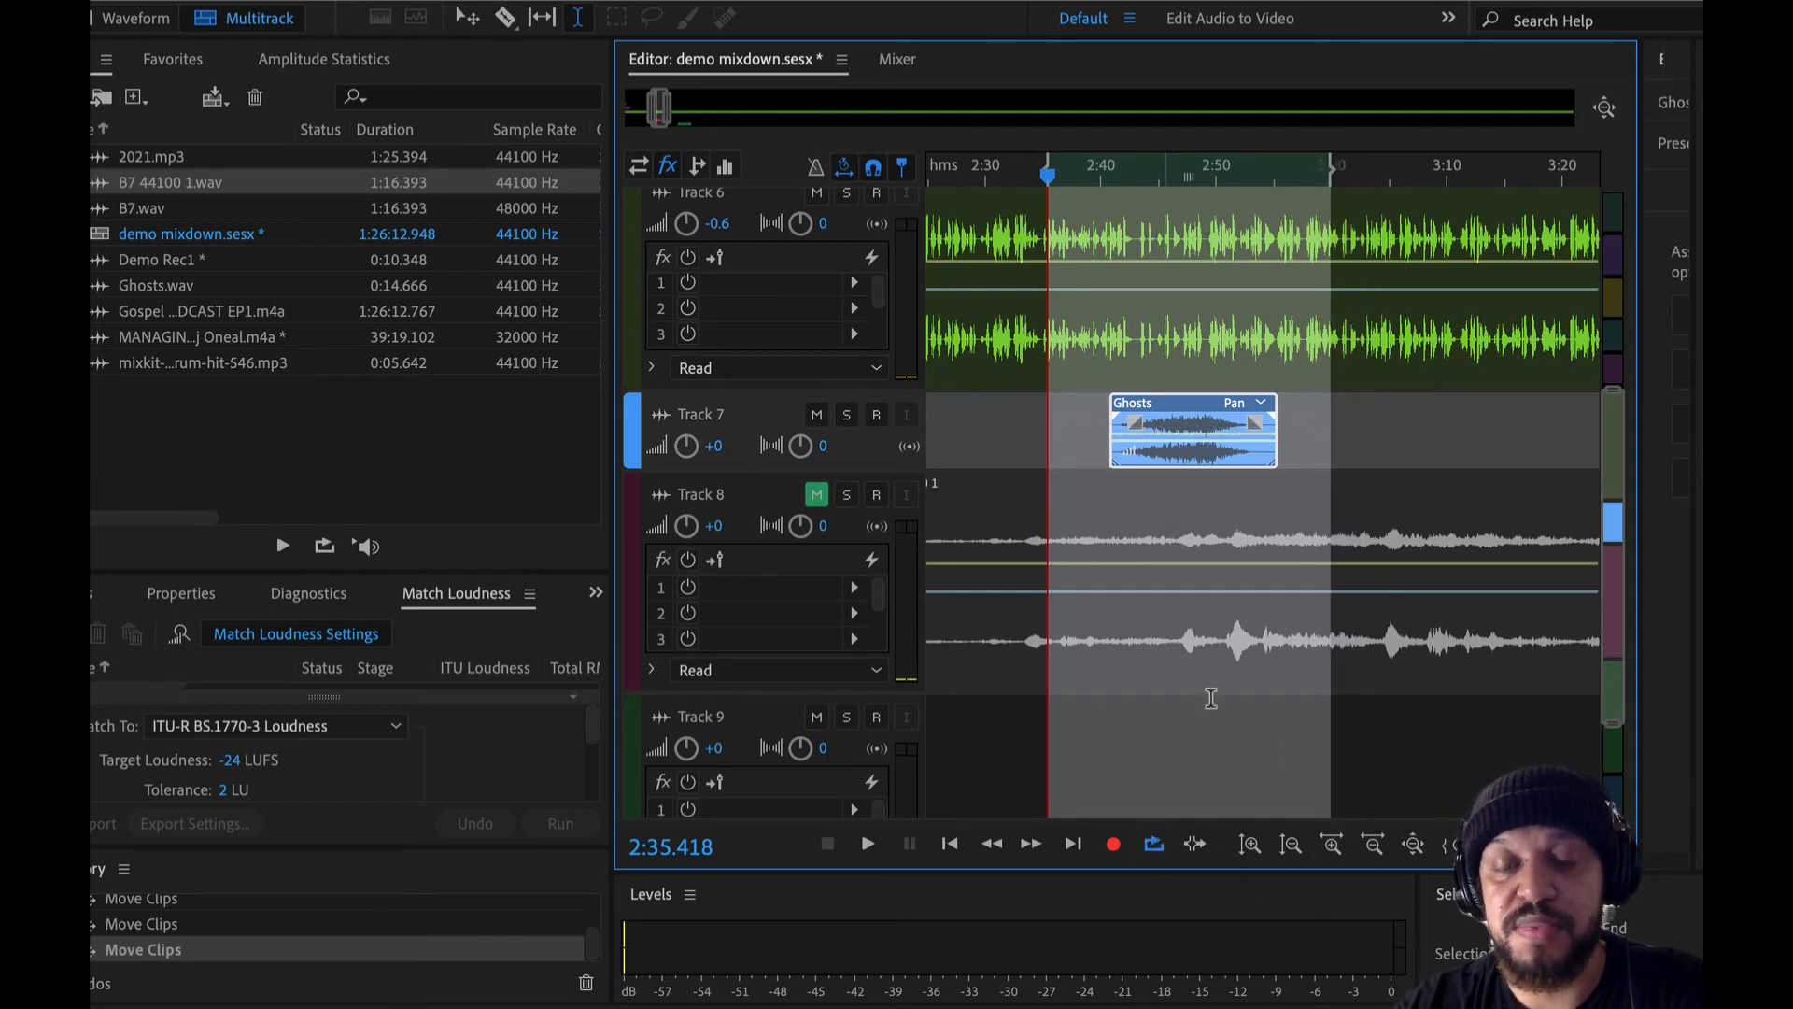
- Select about 2:40 to 2:57 around the Ghosts clip, enlarge Track 7, and set its volume to -23.4 dB during playback
key("space")
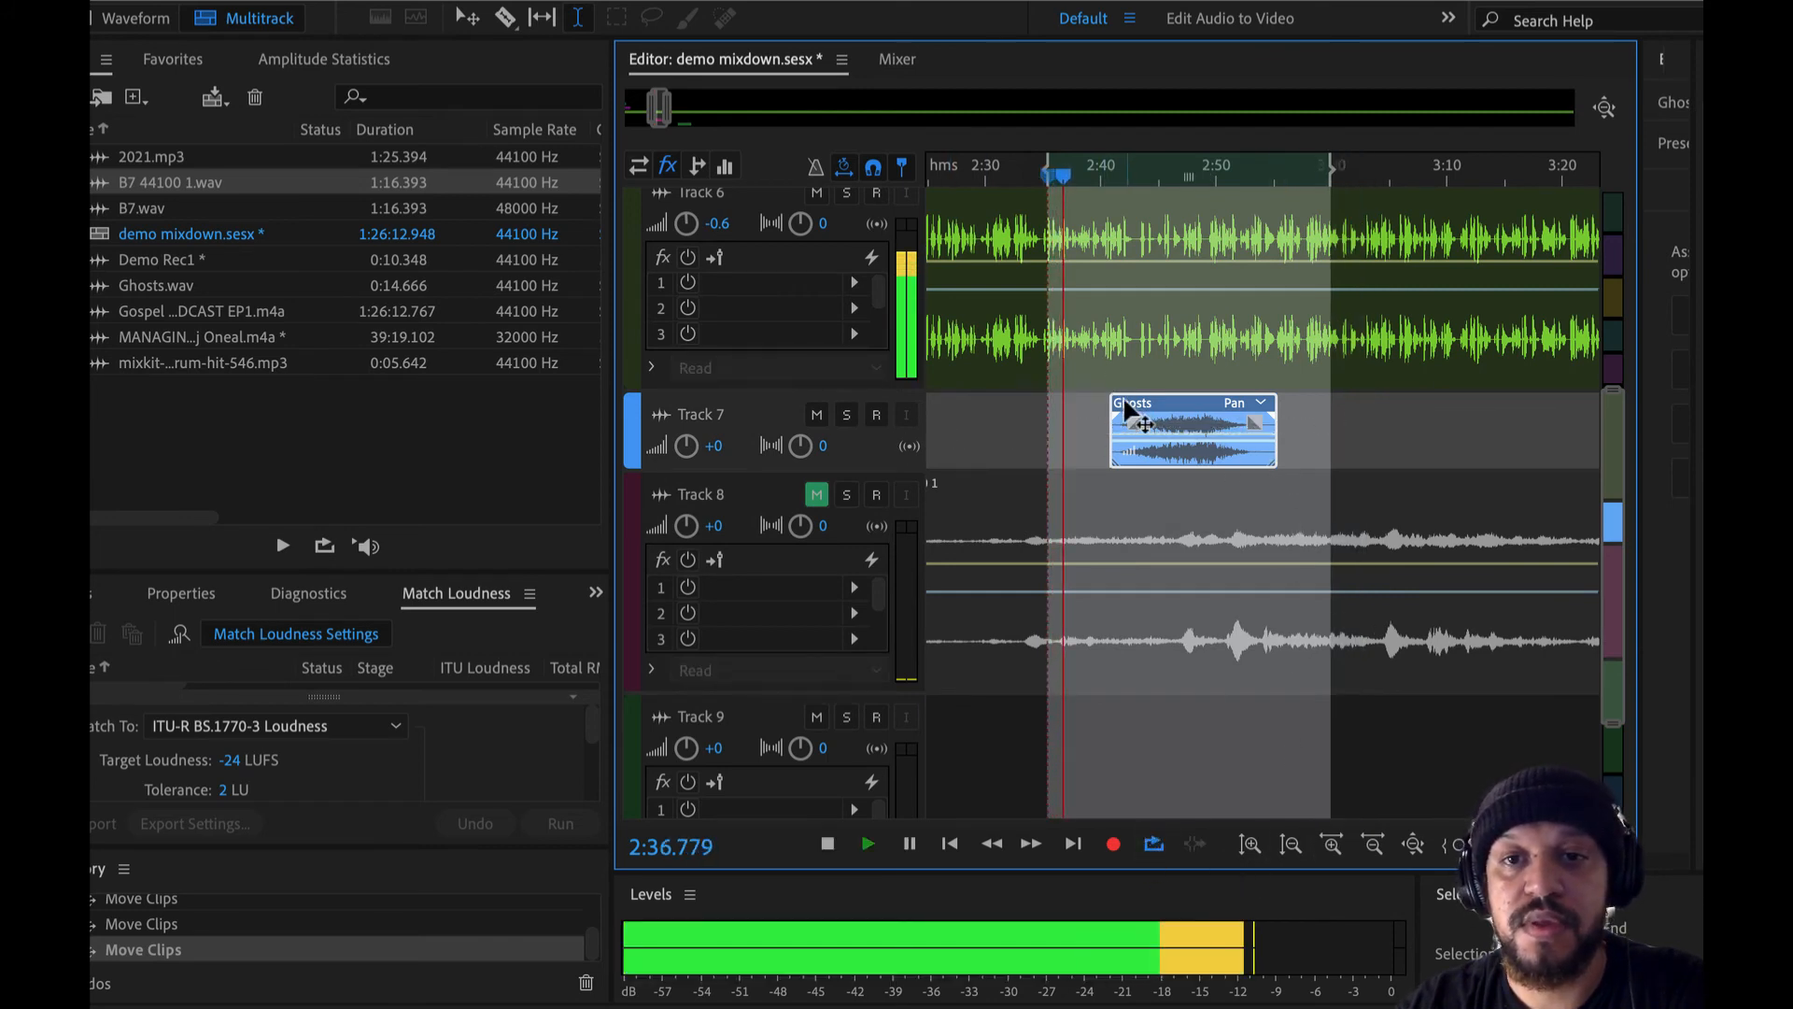
left_click_drag(1099, 417, 1295, 437)
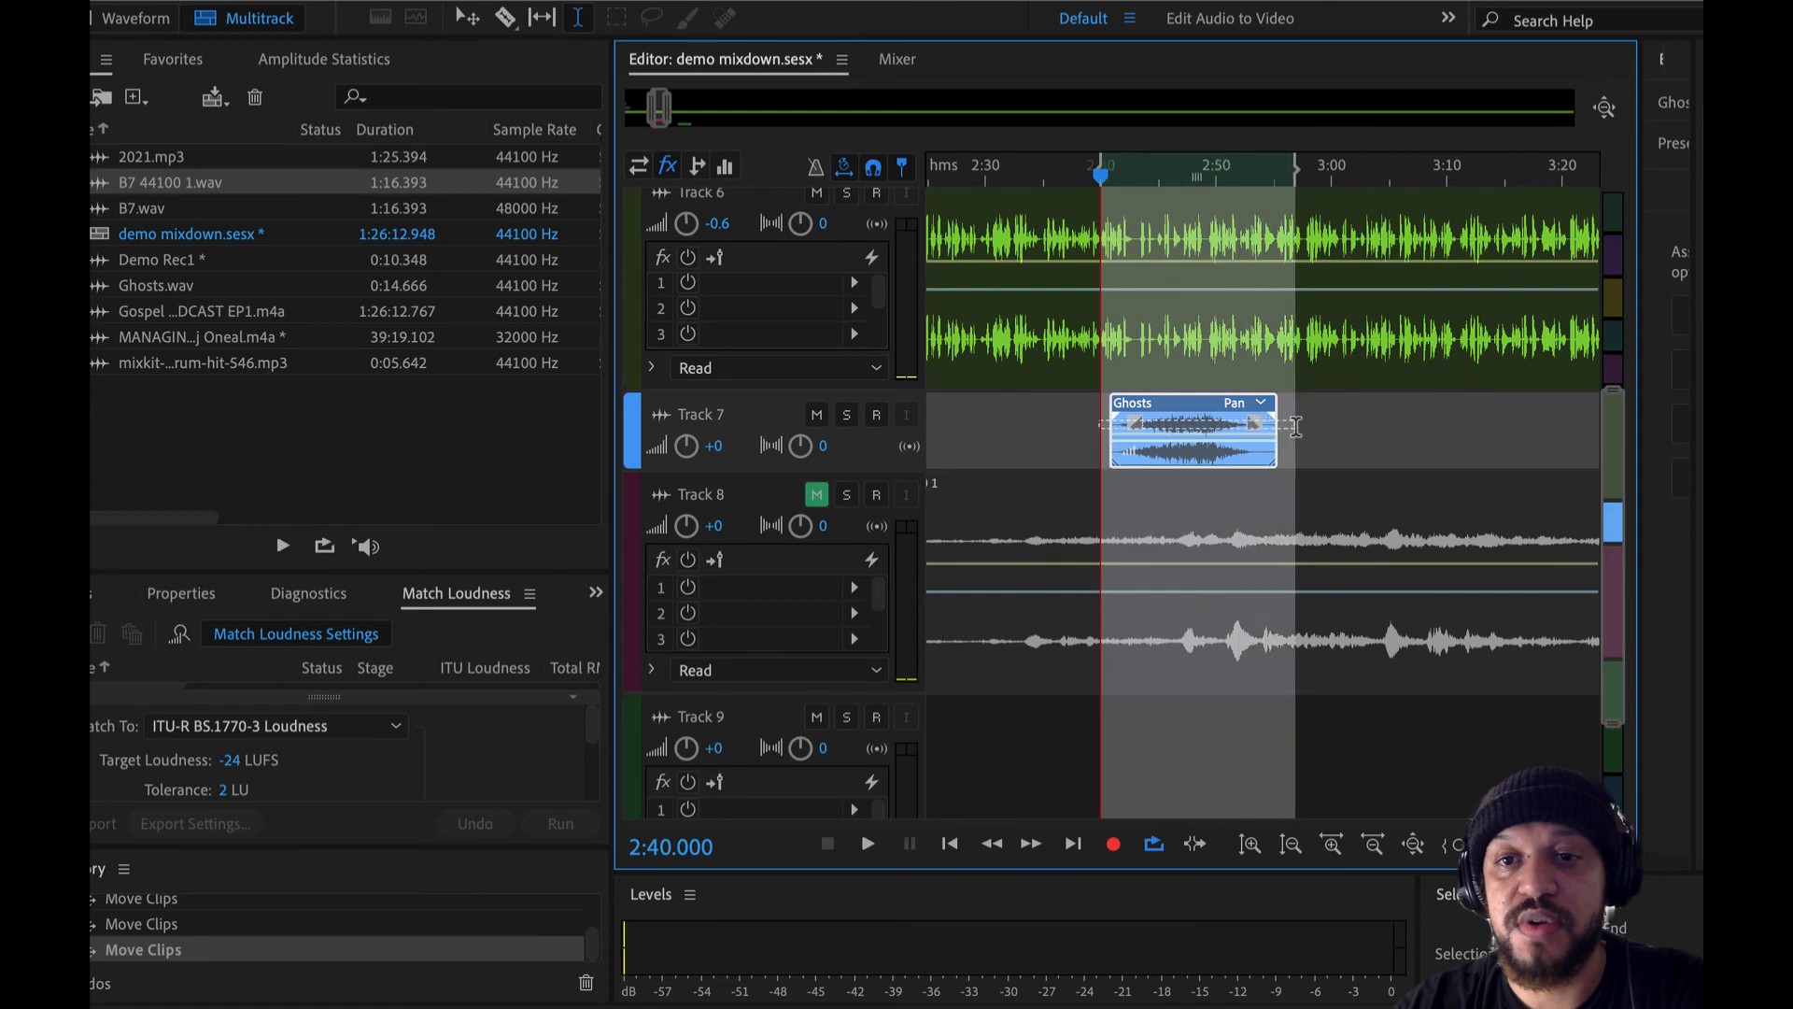
left_click_drag(769, 473, 771, 592)
left_click_drag(714, 446, 607, 465)
key("space")
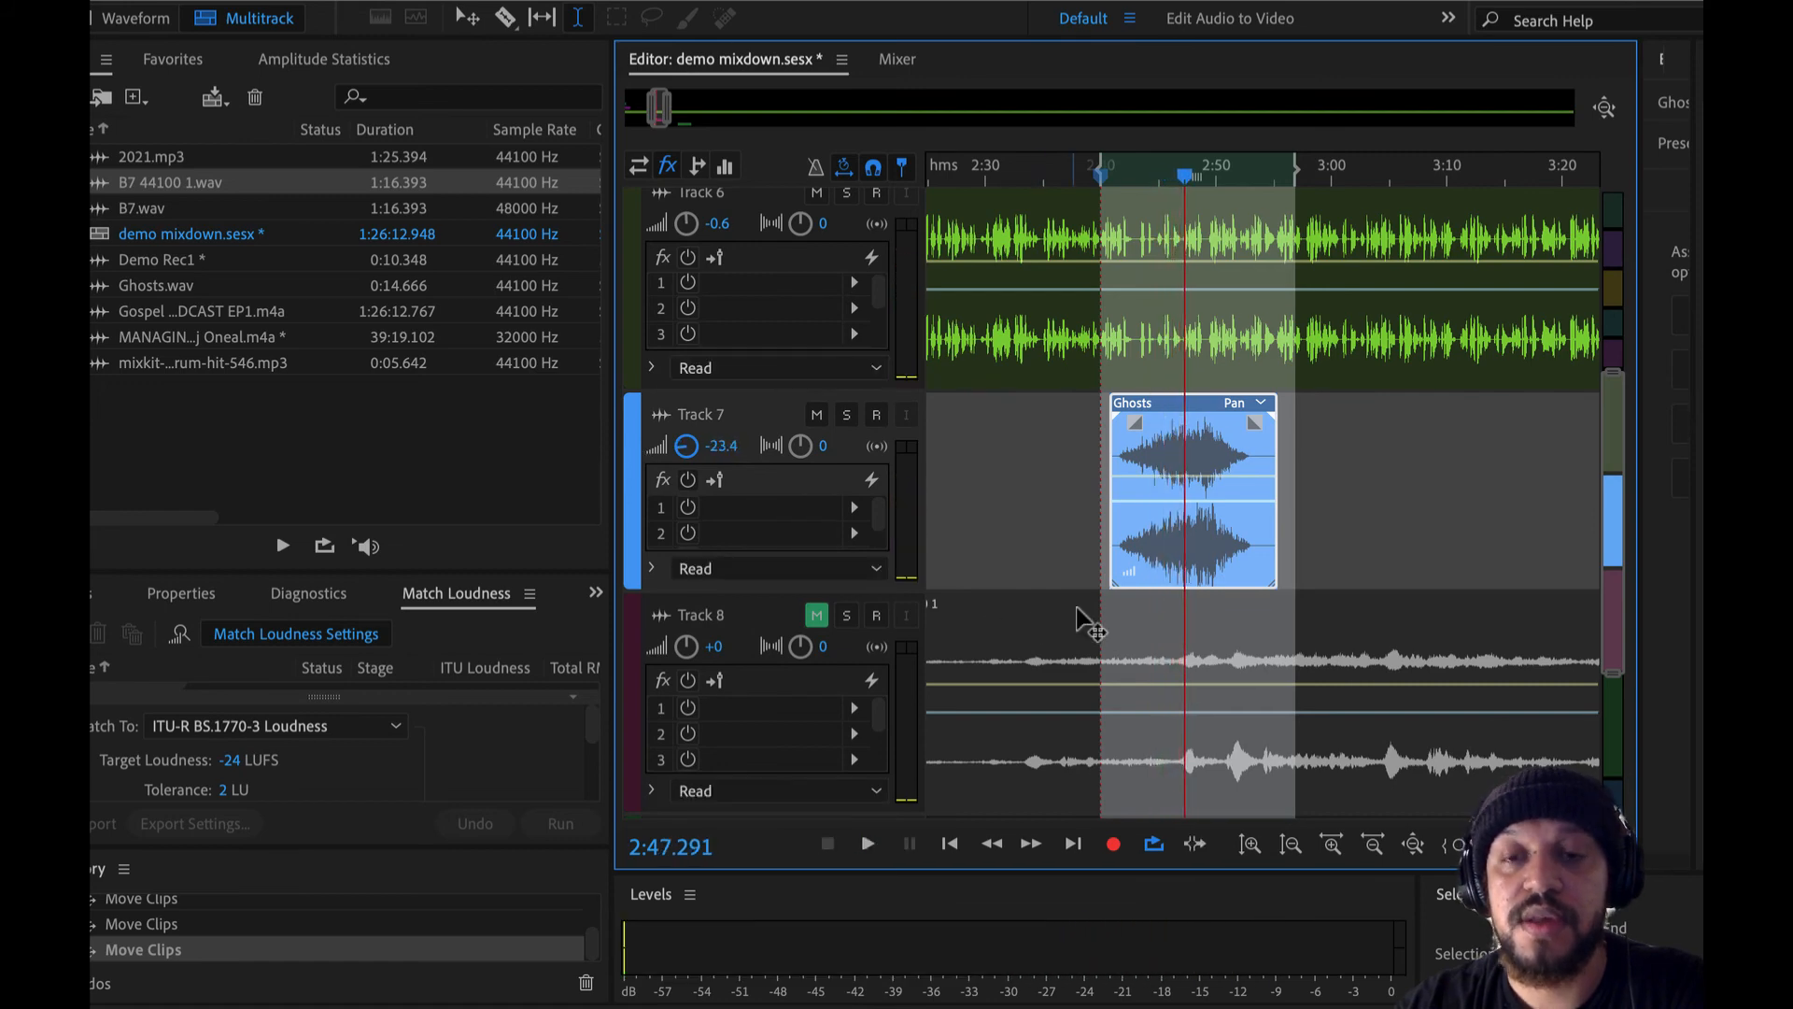
- Play the Ghosts clip on from about 2:47 and set Track 7's volume to -28.8 dB
scroll(1083, 621, "down", 2)
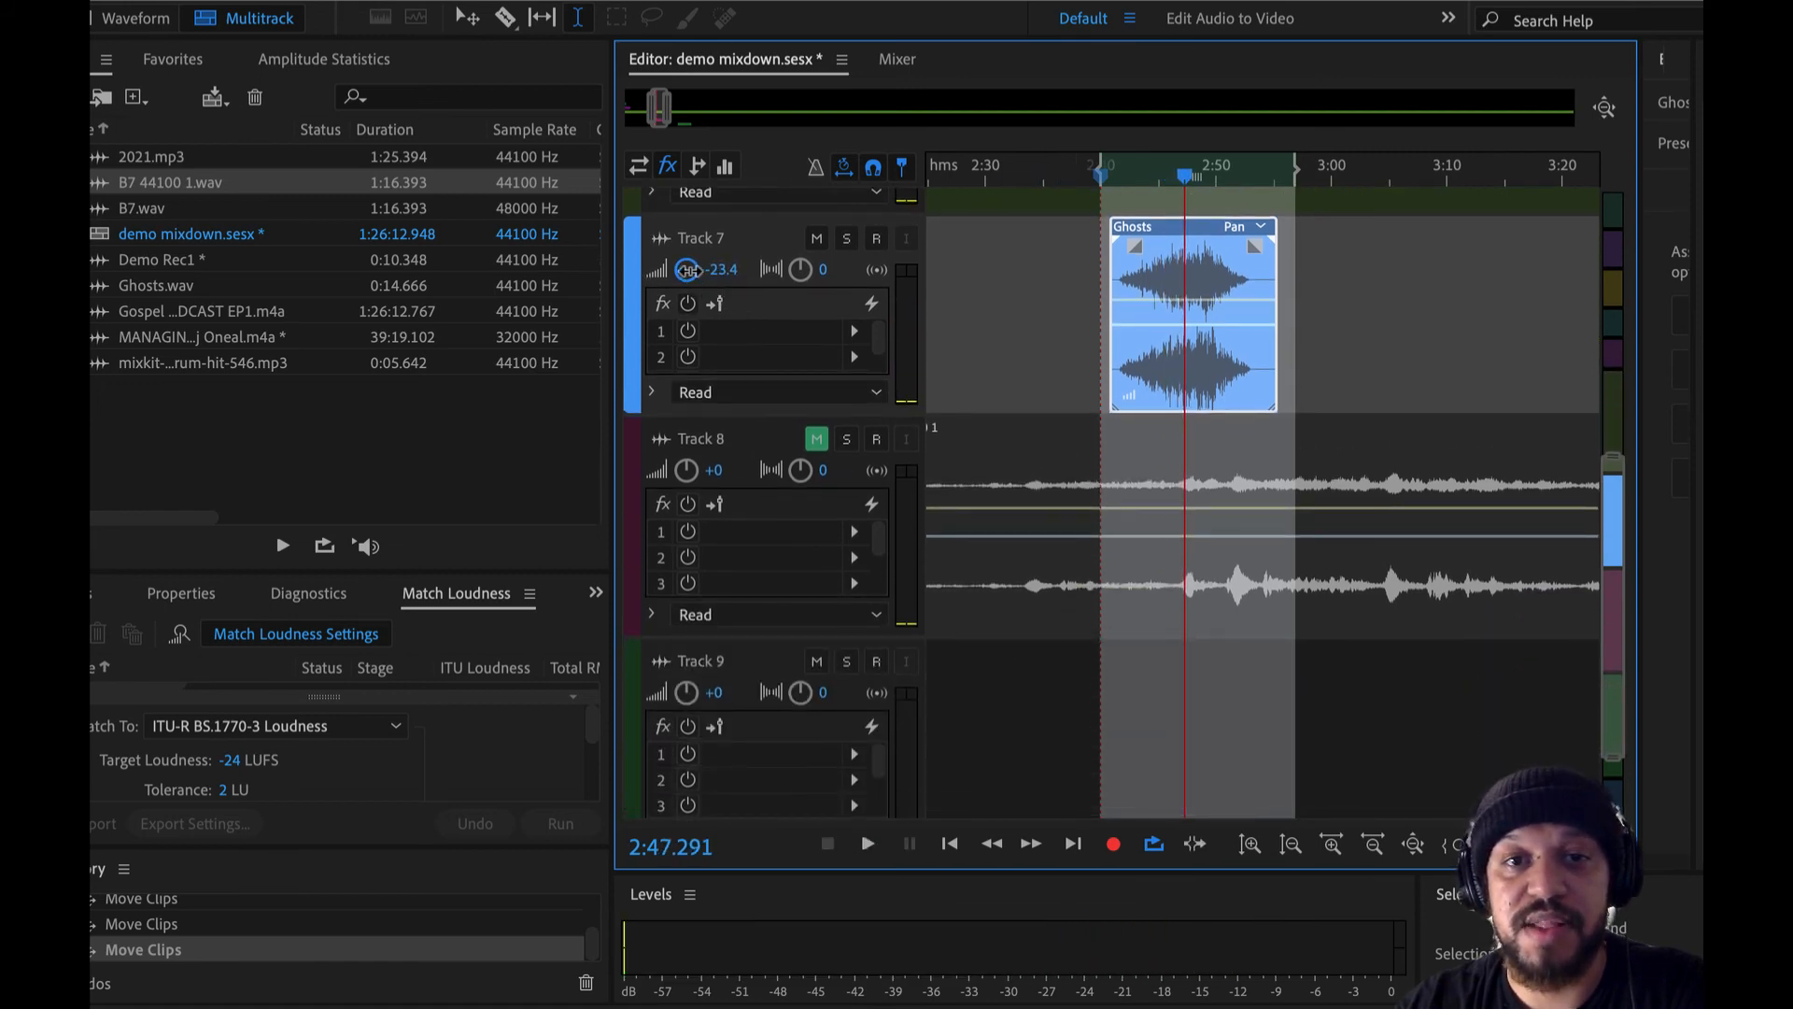
key("space")
key("space")
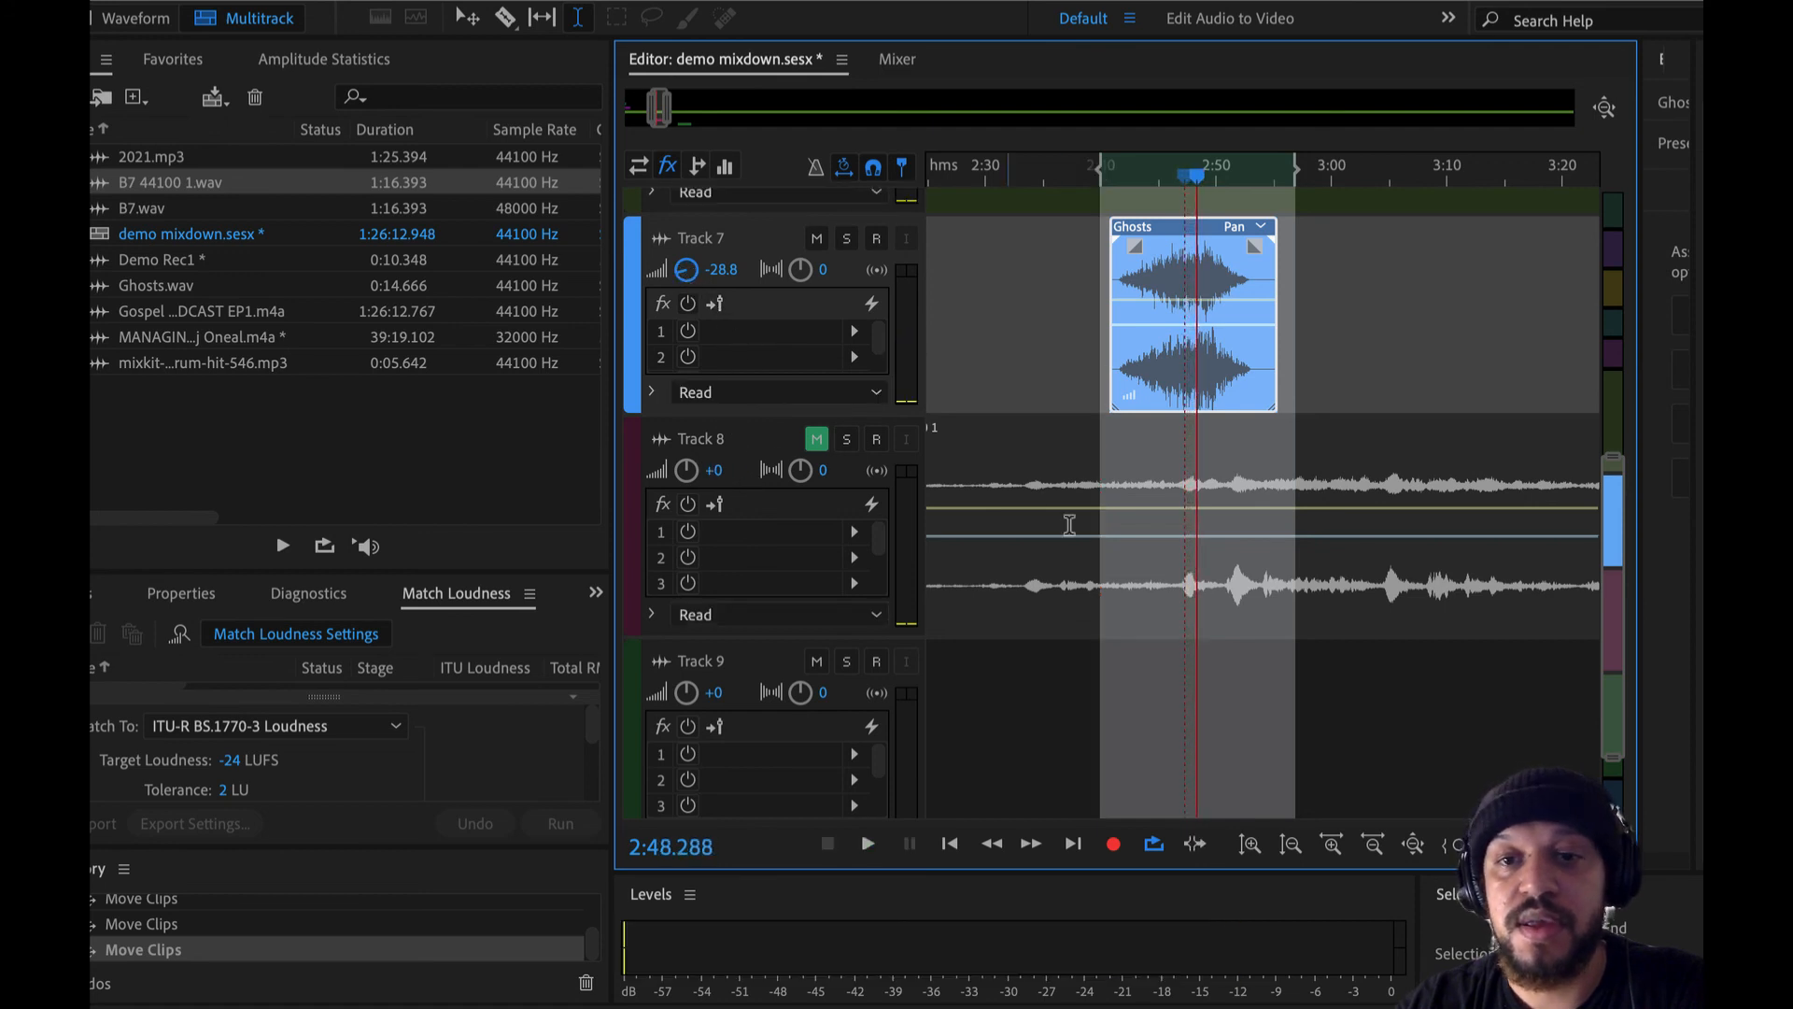
- Unmute Track 8, play the mix from about 2:34, and set Track 8's volume to -7.8 dB
left_click(1049, 482)
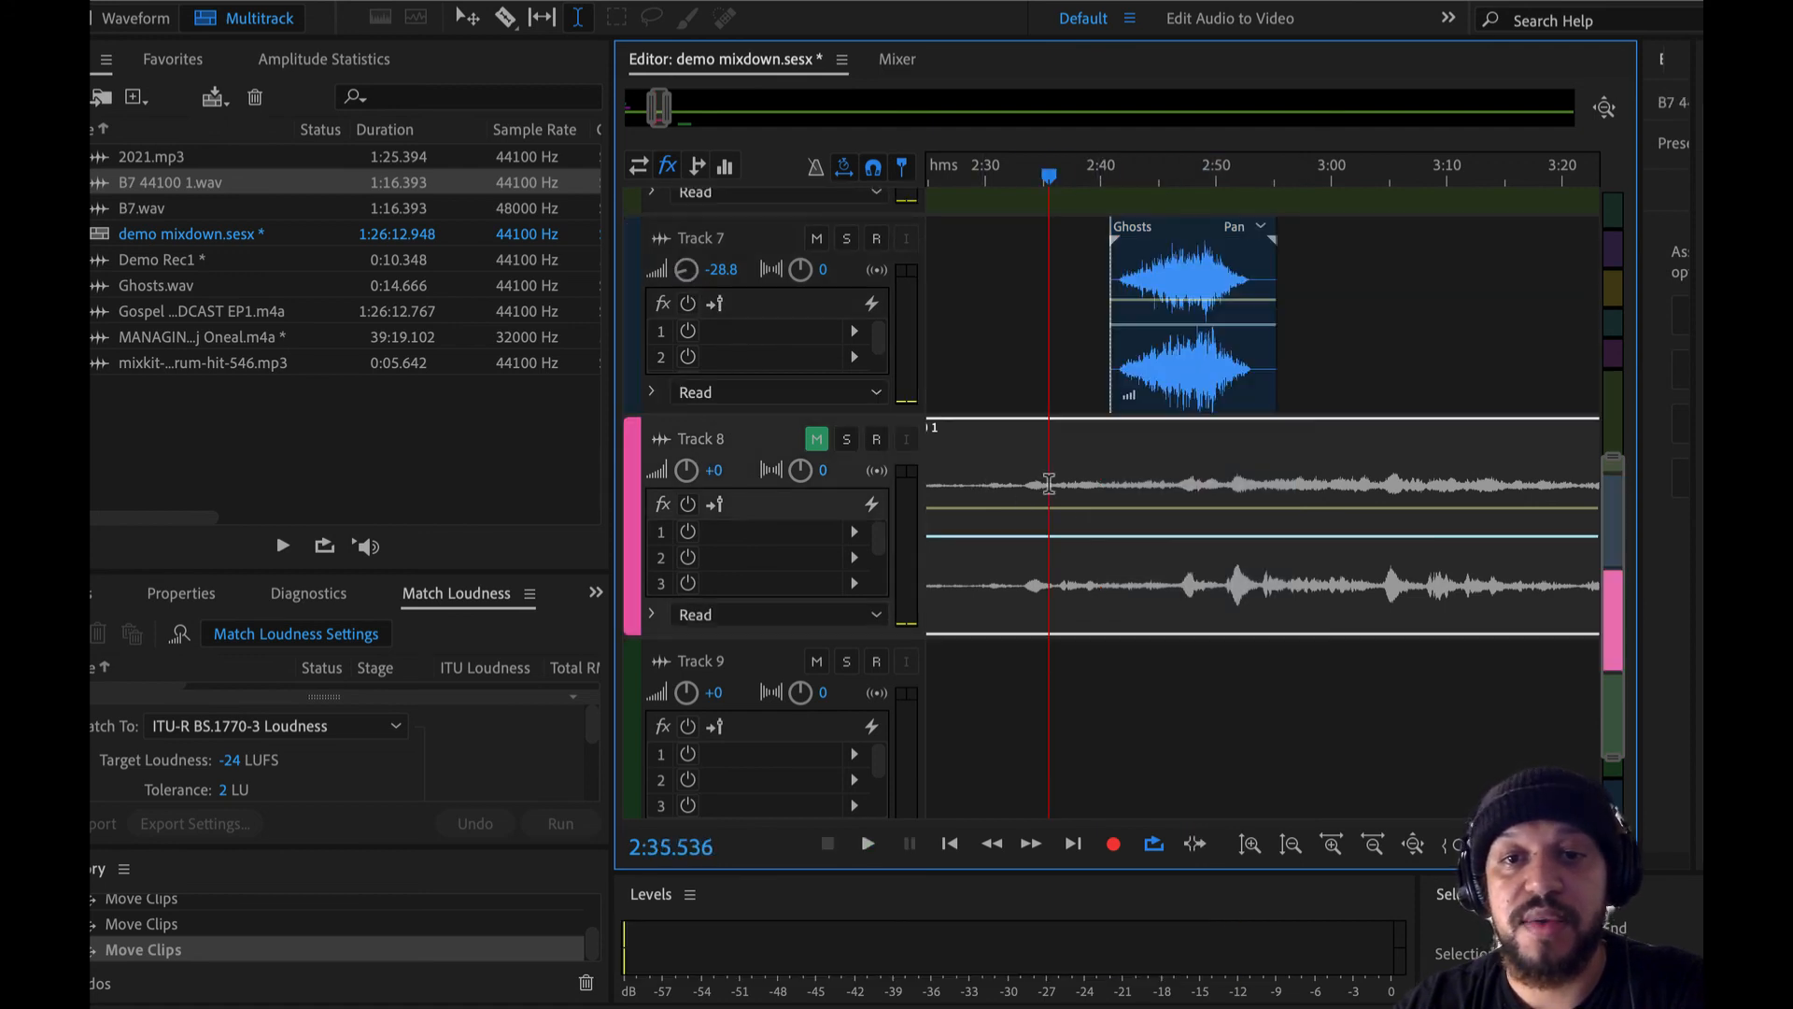
left_click(818, 439)
left_click(1032, 463)
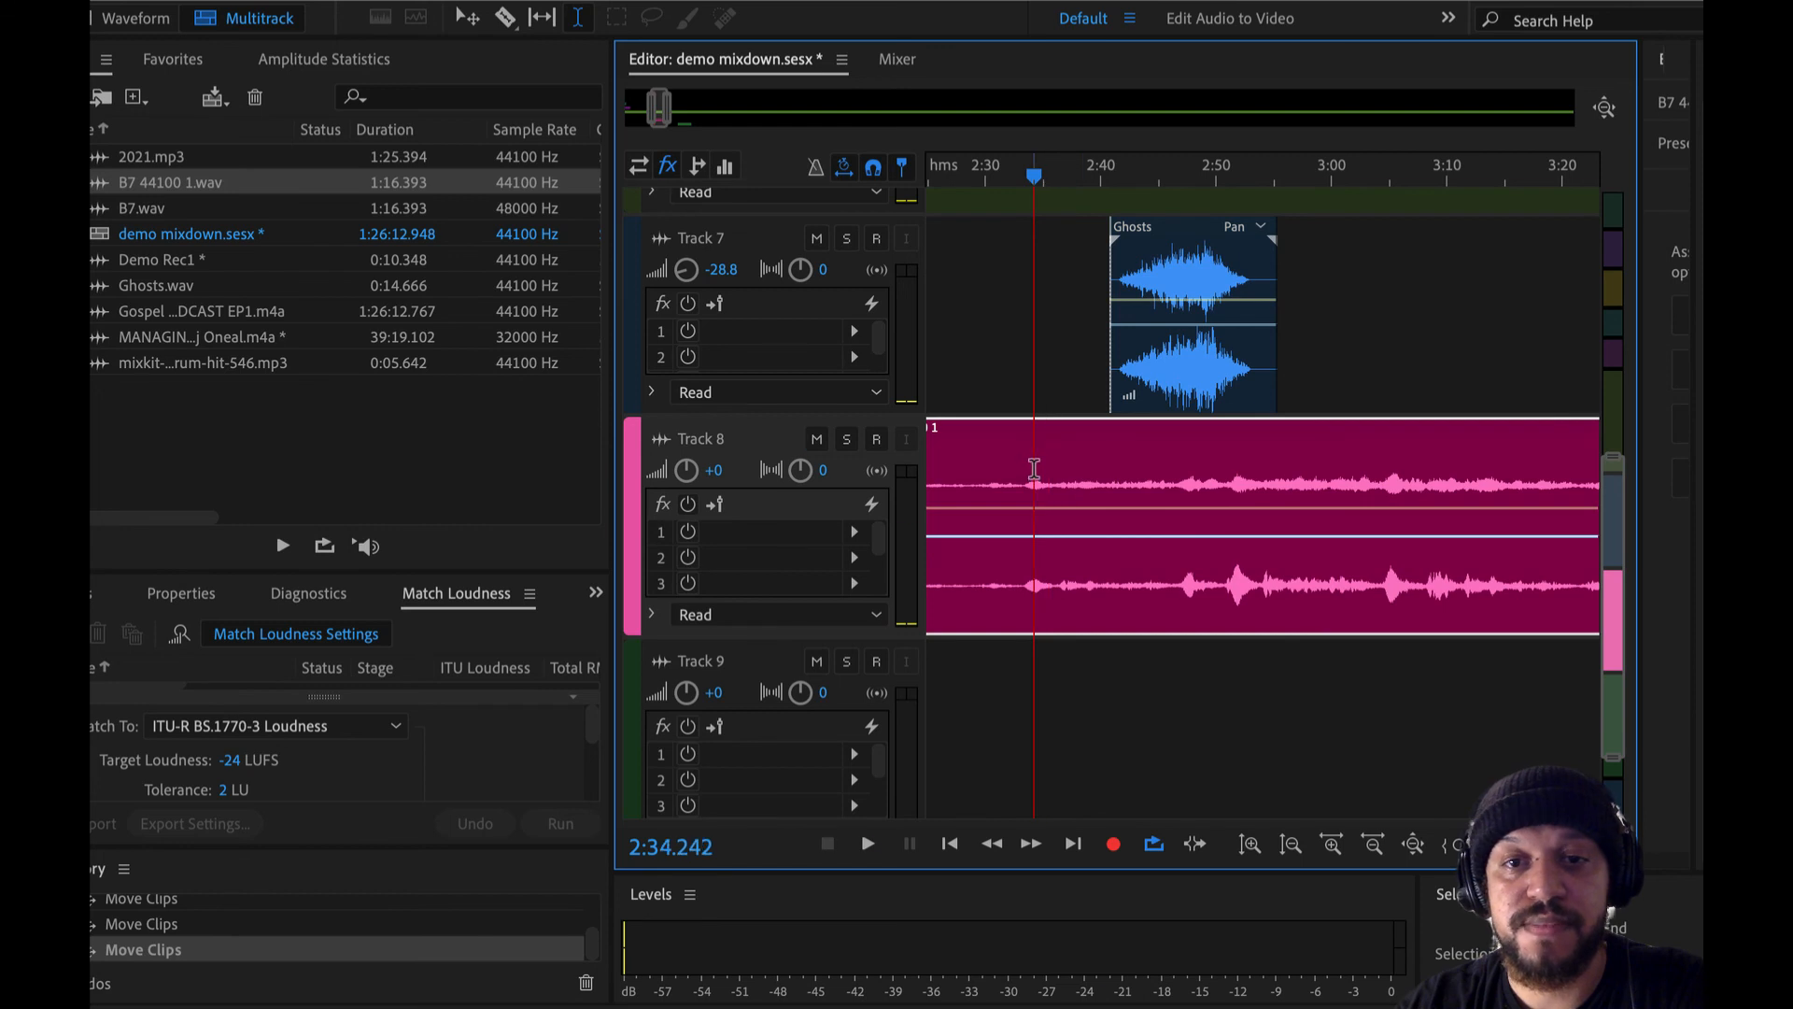
key("space")
left_click_drag(686, 470, 641, 486)
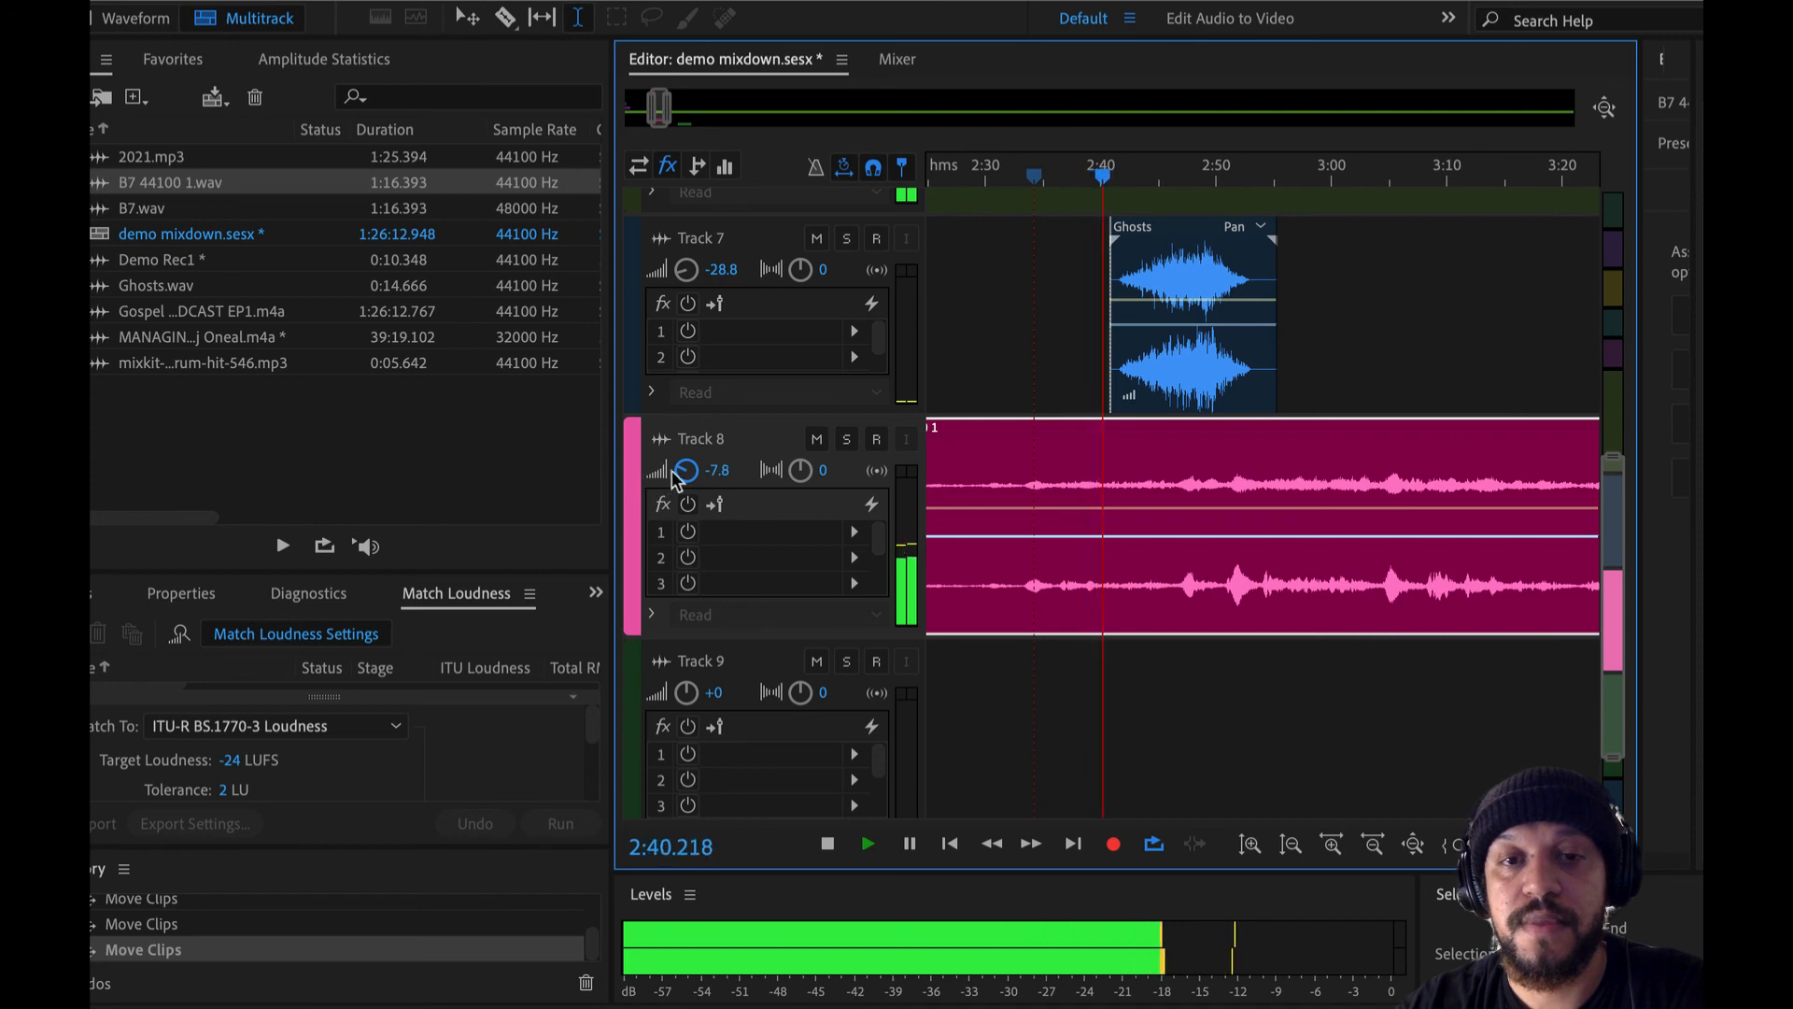
key("space")
scroll(1060, 515, "down", 3)
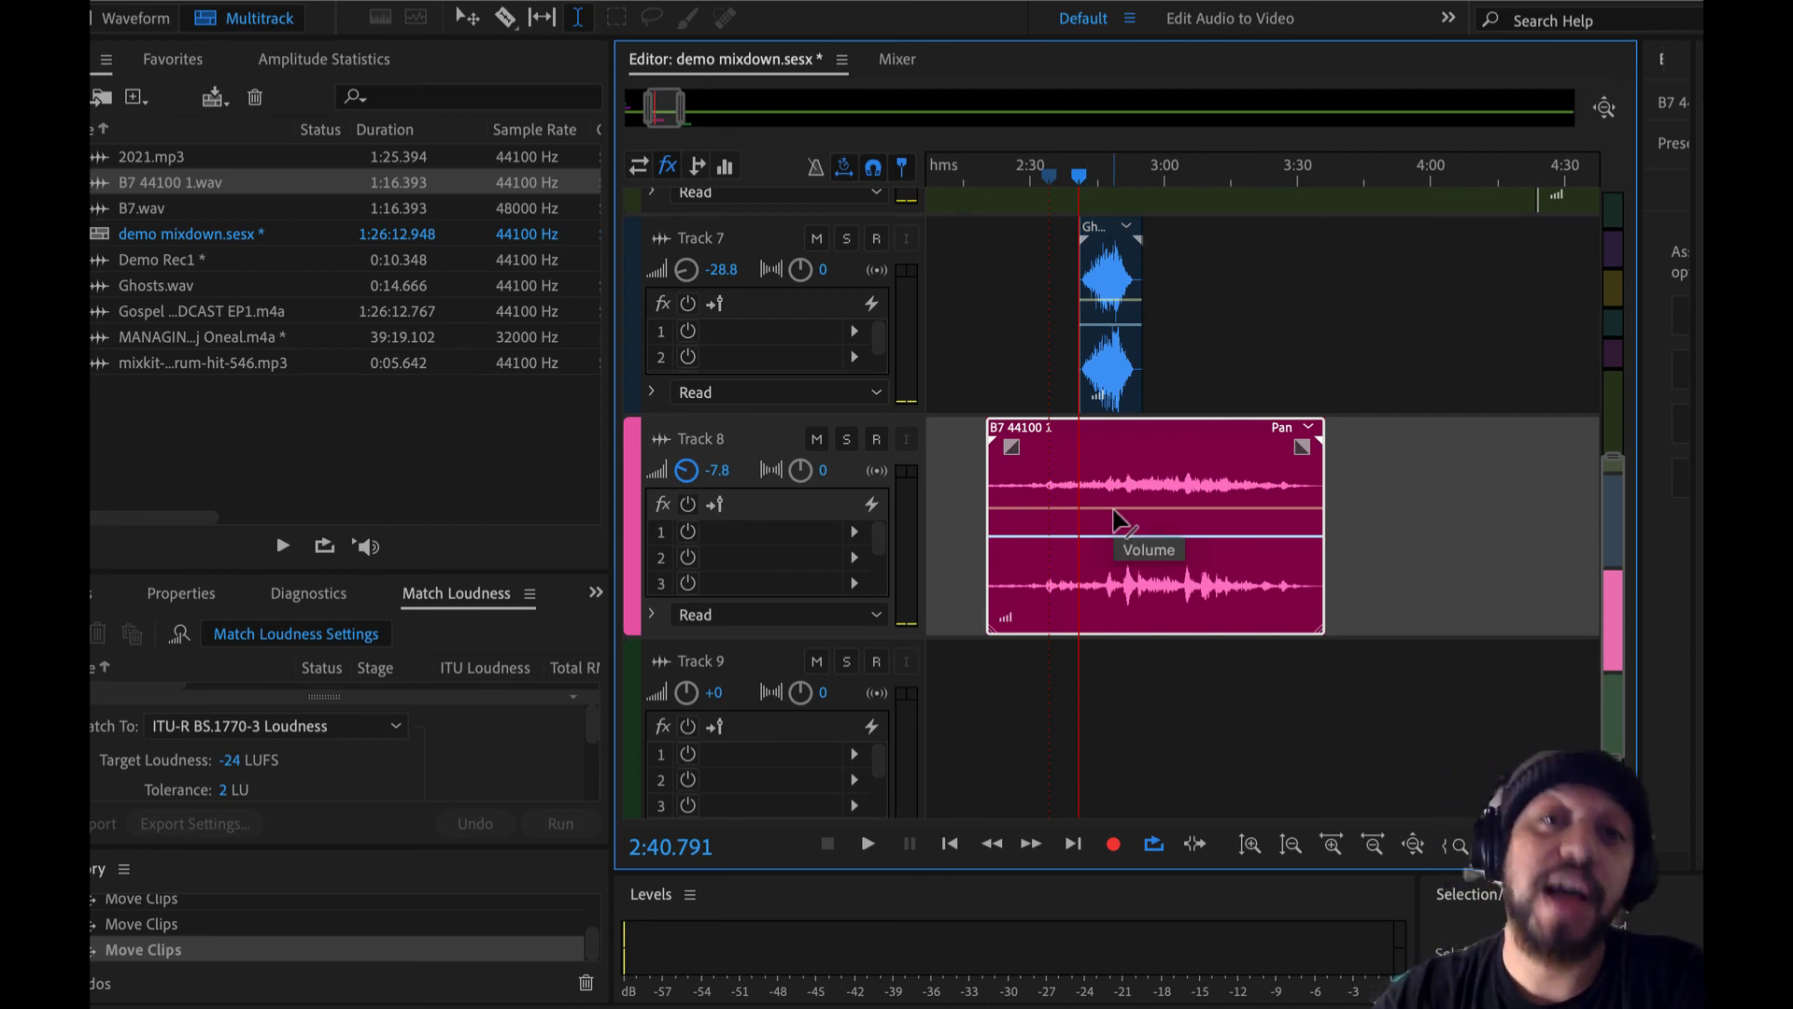
scroll(1114, 517, "up", 4)
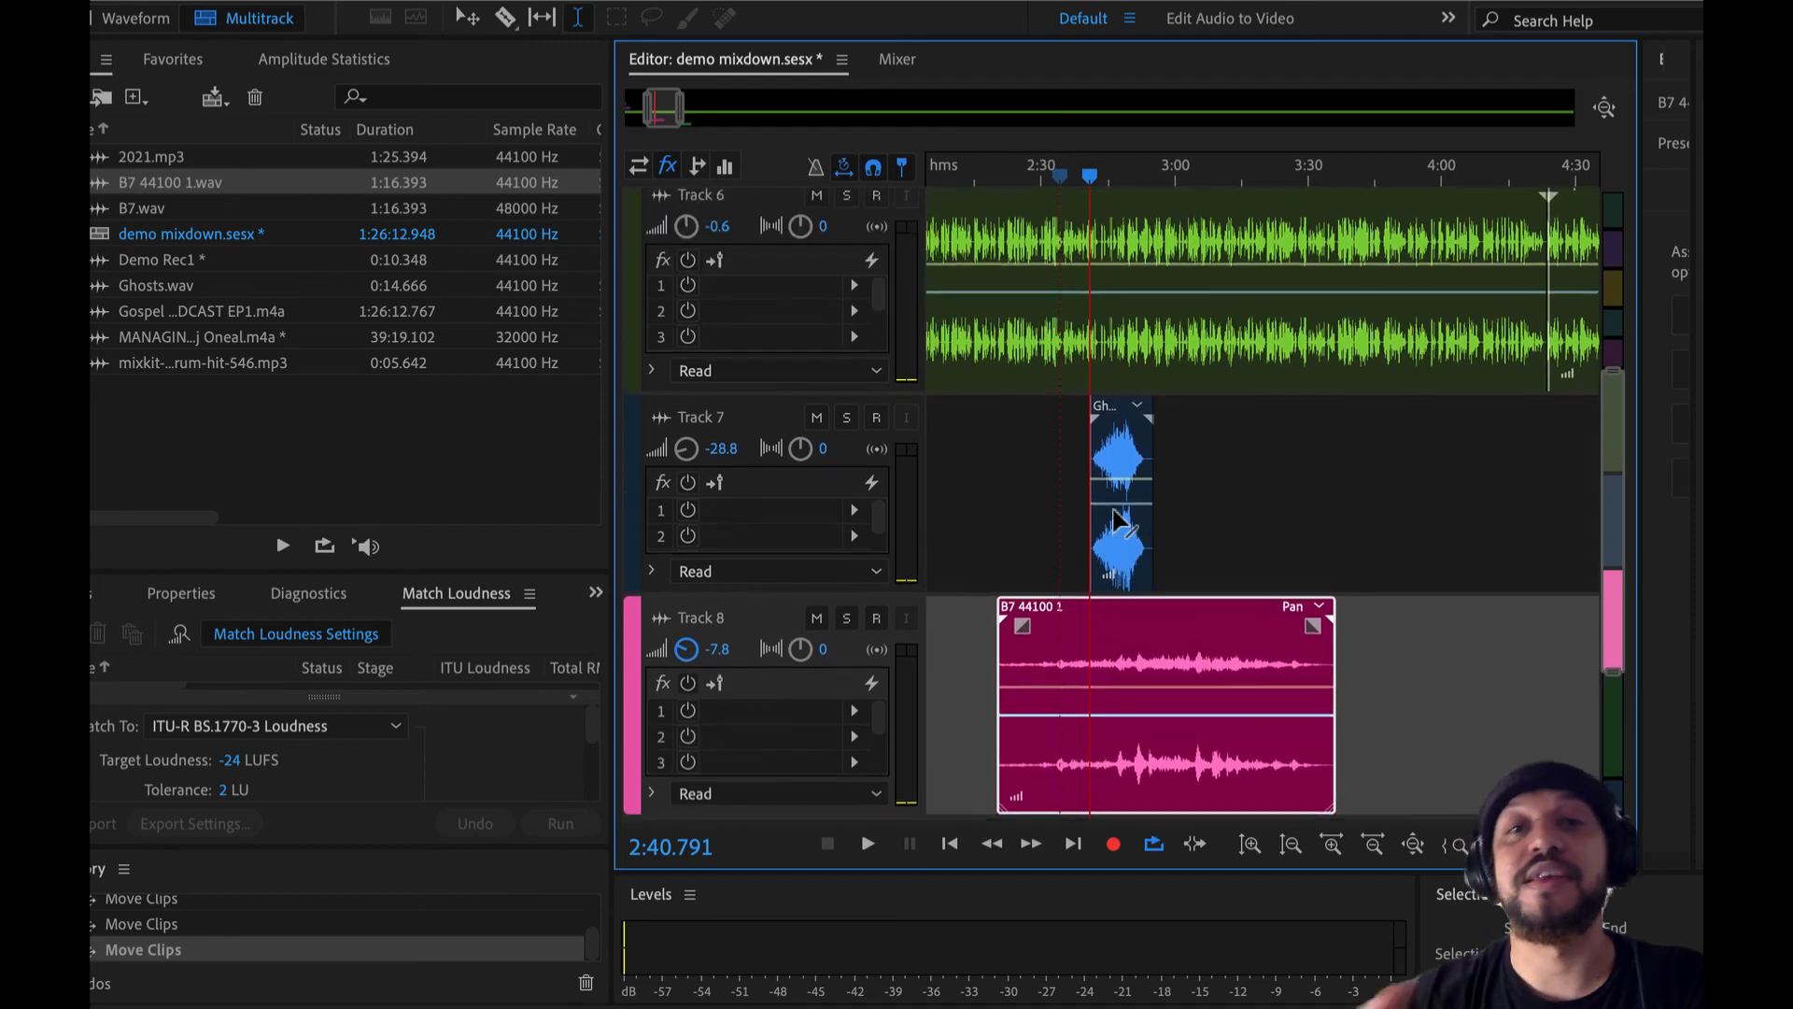